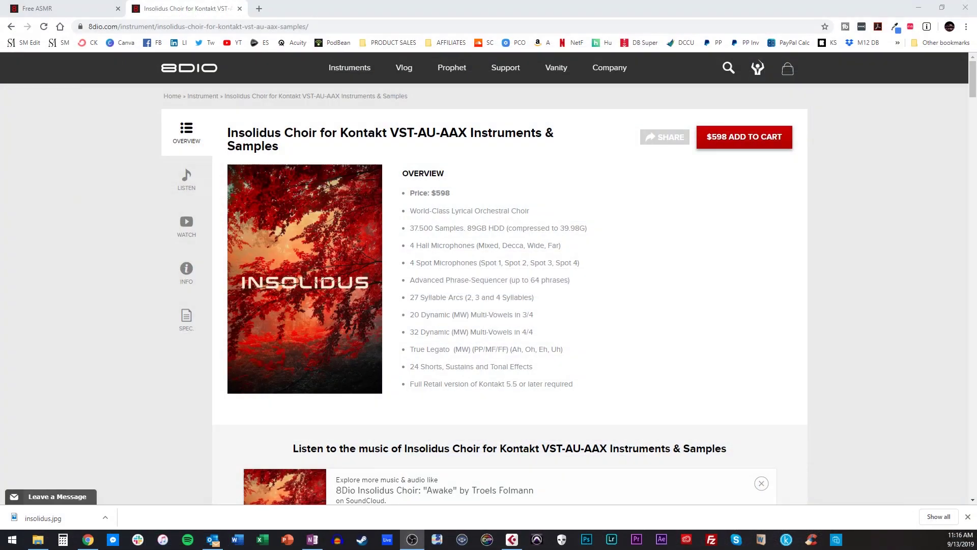
Examine the sample size, hall and spot microphone, and phrase-sequencer entries in the Insolidus Choir overview, highlighting them line by line
{"action": "left_click", "coordinate": [851, 203]}
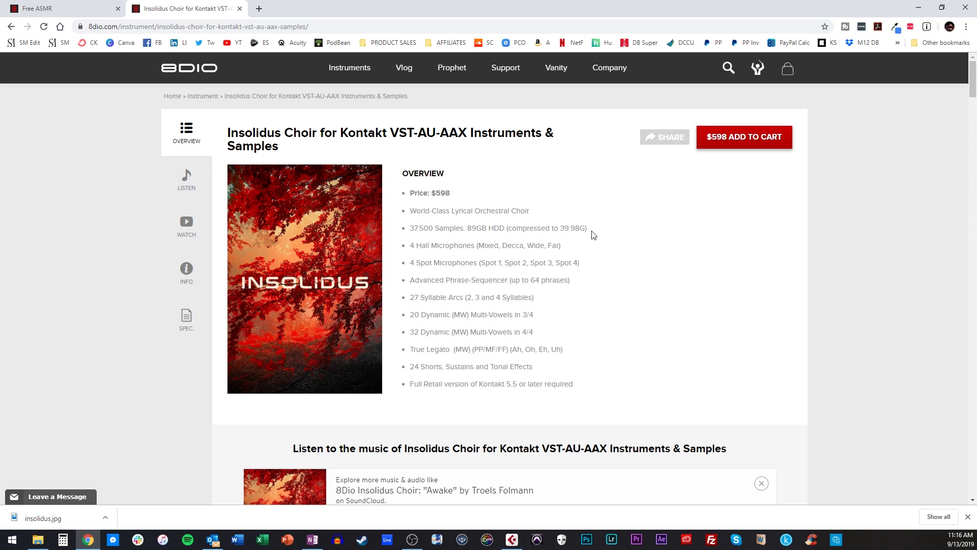
{"action": "left_click_drag", "start_coordinate": [574, 384], "coordinate": [400, 238]}
{"action": "left_click", "coordinate": [421, 227]}
{"action": "double_click", "coordinate": [477, 228]}
{"action": "left_click", "coordinate": [523, 227]}
{"action": "left_click_drag", "start_coordinate": [562, 246], "coordinate": [406, 251]}
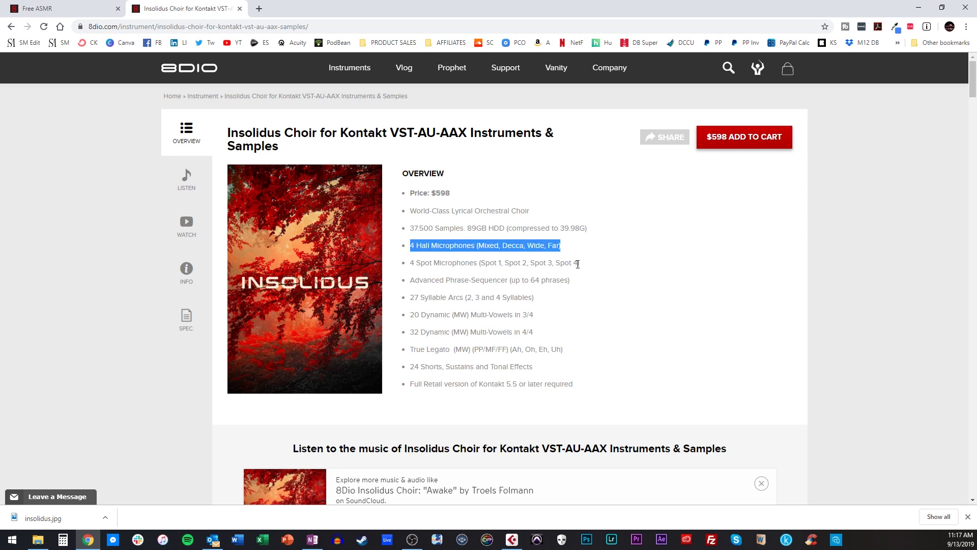
{"action": "left_click_drag", "start_coordinate": [579, 264], "coordinate": [406, 264]}
{"action": "left_click", "coordinate": [443, 278]}
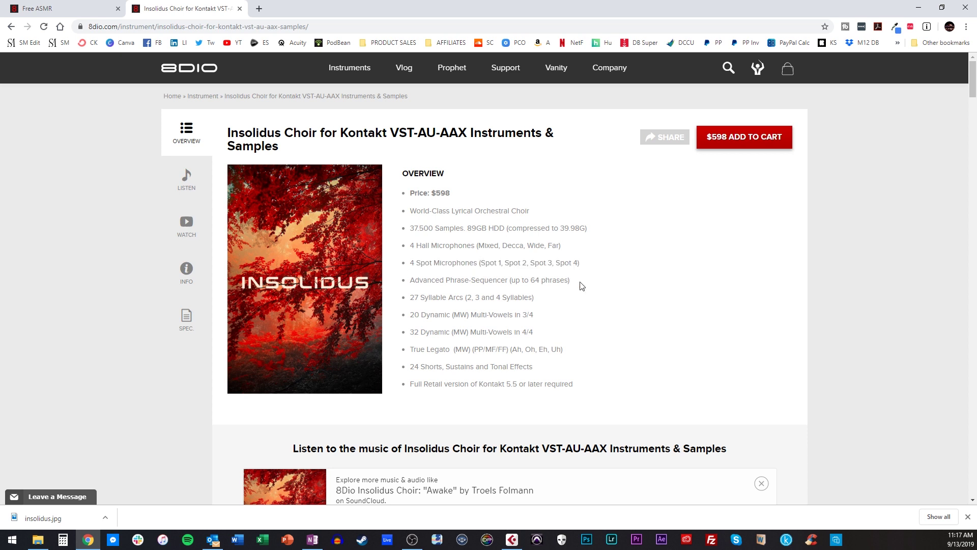
{"action": "left_click_drag", "start_coordinate": [582, 286], "coordinate": [400, 286]}
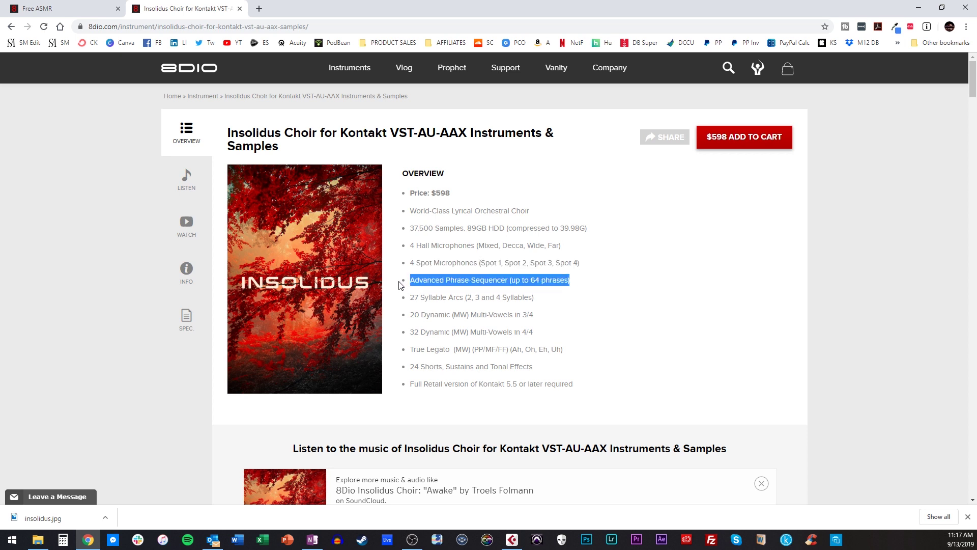
{"action": "left_click", "coordinate": [438, 290]}
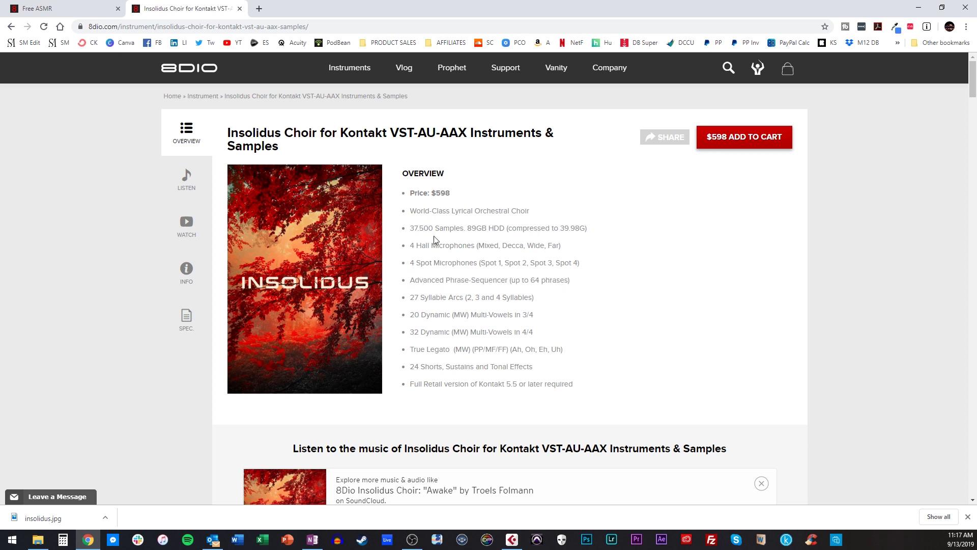
Examine the multi-vowel, True Legato, and shorts, sustains and tonal effects entries in the Insolidus overview, highlighting them
{"action": "left_click_drag", "start_coordinate": [535, 317], "coordinate": [412, 321]}
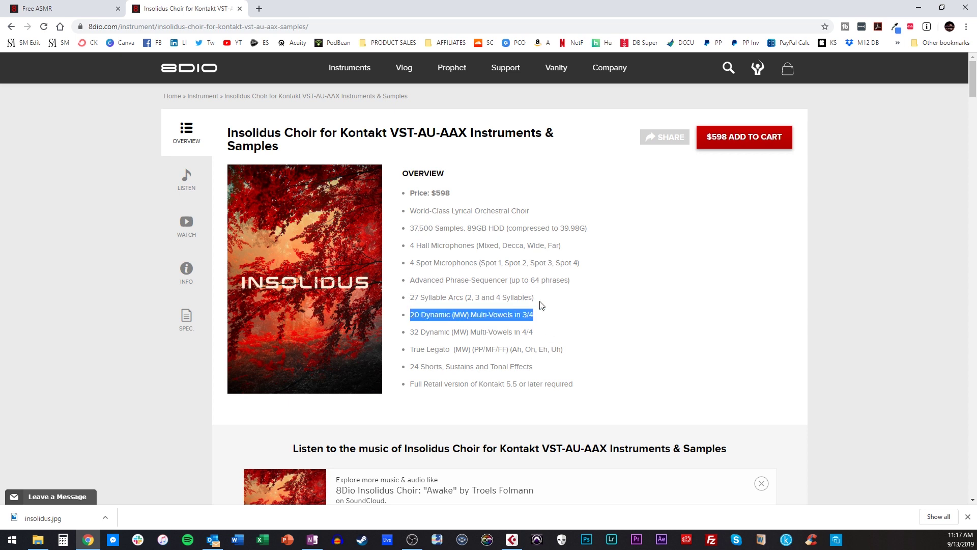
{"action": "left_click_drag", "start_coordinate": [535, 333], "coordinate": [506, 335]}
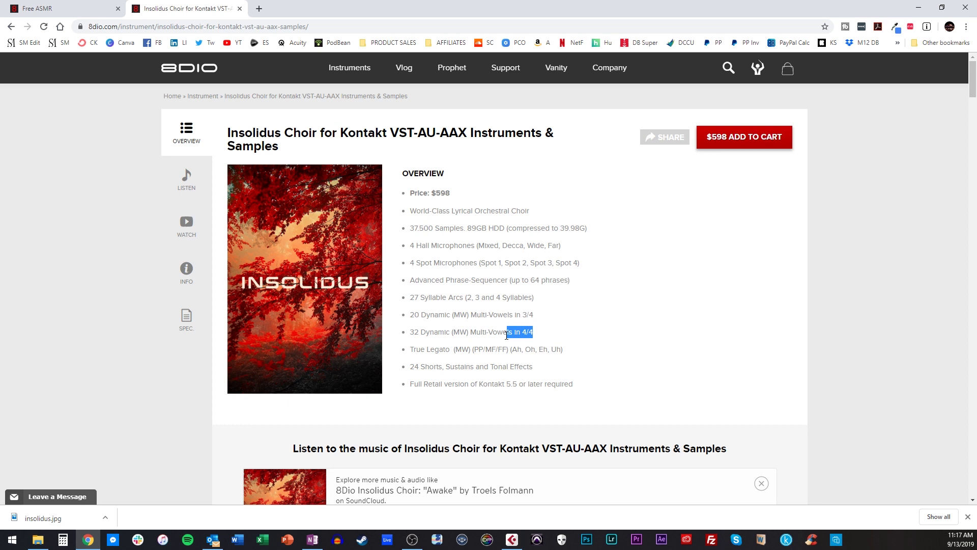
{"action": "left_click", "coordinate": [530, 324]}
{"action": "left_click_drag", "start_coordinate": [563, 349], "coordinate": [438, 349]}
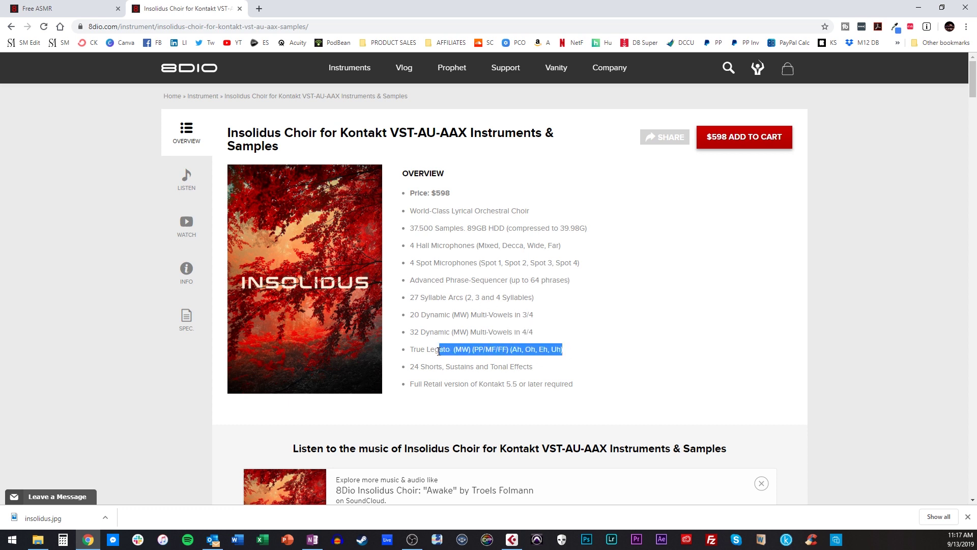
{"action": "double_click", "coordinate": [528, 334]}
{"action": "left_click", "coordinate": [530, 351]}
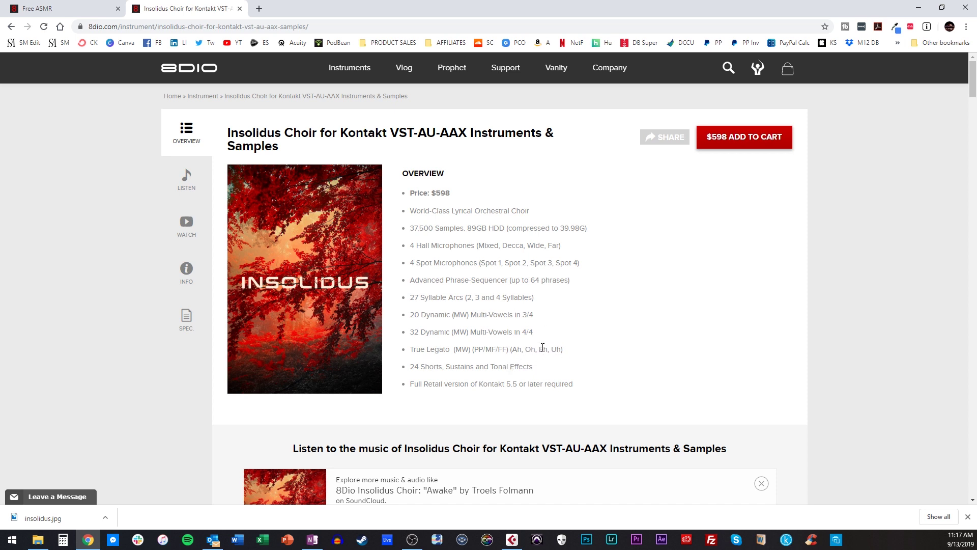
{"action": "left_click_drag", "start_coordinate": [535, 371], "coordinate": [405, 366]}
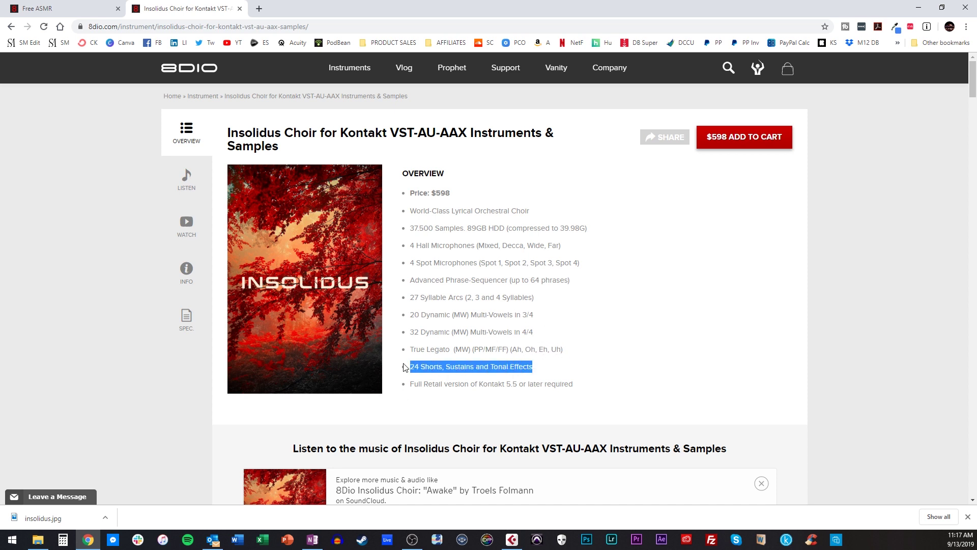
{"action": "left_click", "coordinate": [461, 333]}
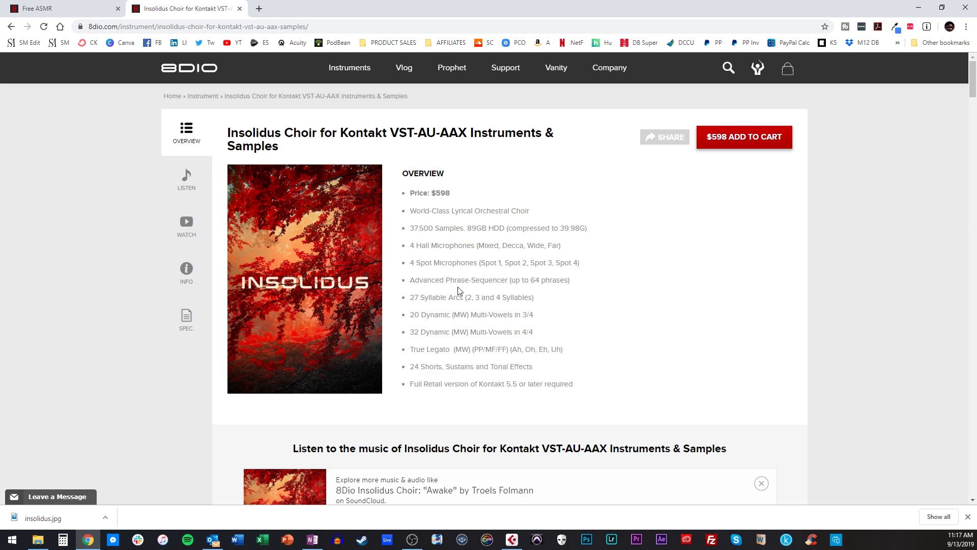
Look through the music, video and info sections of the Insolidus Choir product page
{"action": "scroll", "coordinate": [460, 291], "scroll_direction": "down", "scroll_amount": 2}
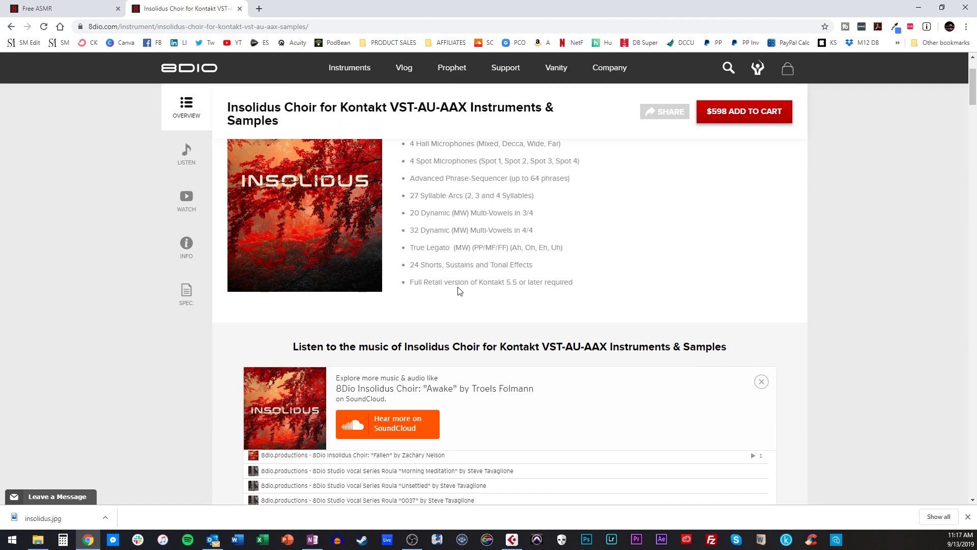
{"action": "scroll", "coordinate": [458, 219], "scroll_direction": "up", "scroll_amount": 2}
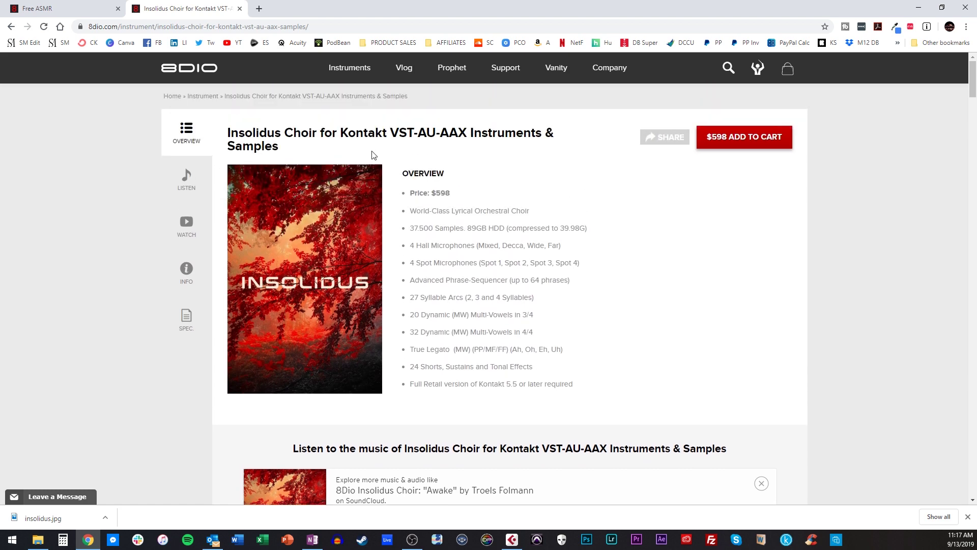
{"action": "scroll", "coordinate": [337, 281], "scroll_direction": "down", "scroll_amount": 5}
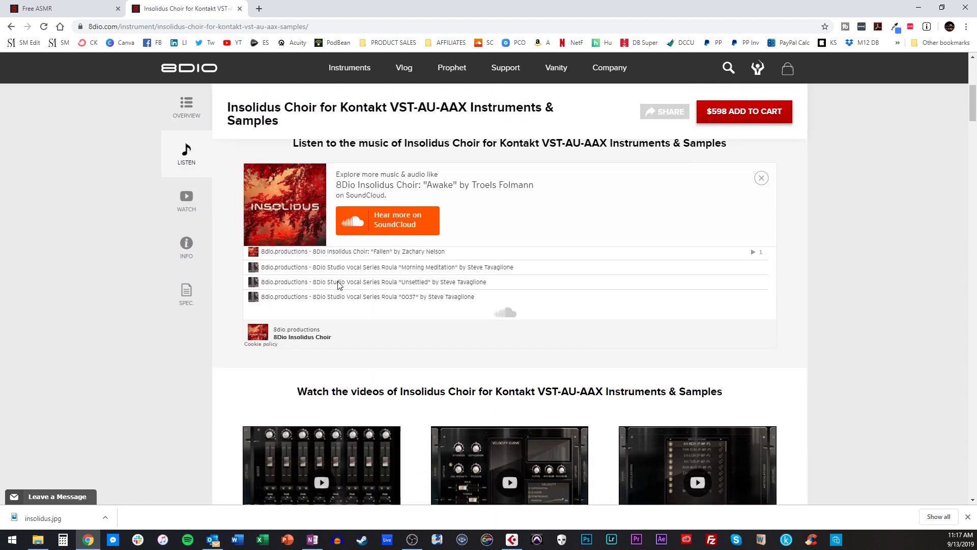
{"action": "scroll", "coordinate": [432, 345], "scroll_direction": "down", "scroll_amount": 4}
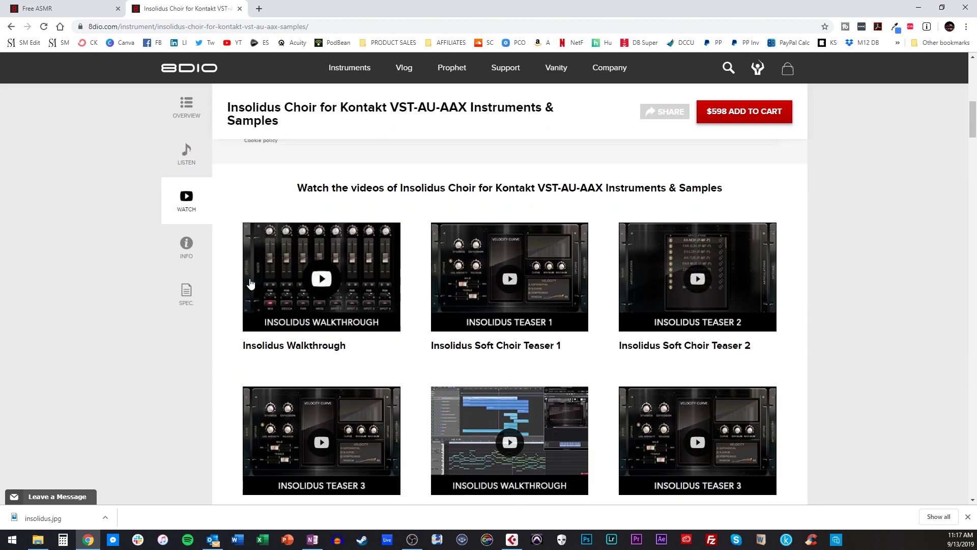
{"action": "scroll", "coordinate": [362, 350], "scroll_direction": "down", "scroll_amount": 4}
{"action": "scroll", "coordinate": [376, 280], "scroll_direction": "down", "scroll_amount": 7}
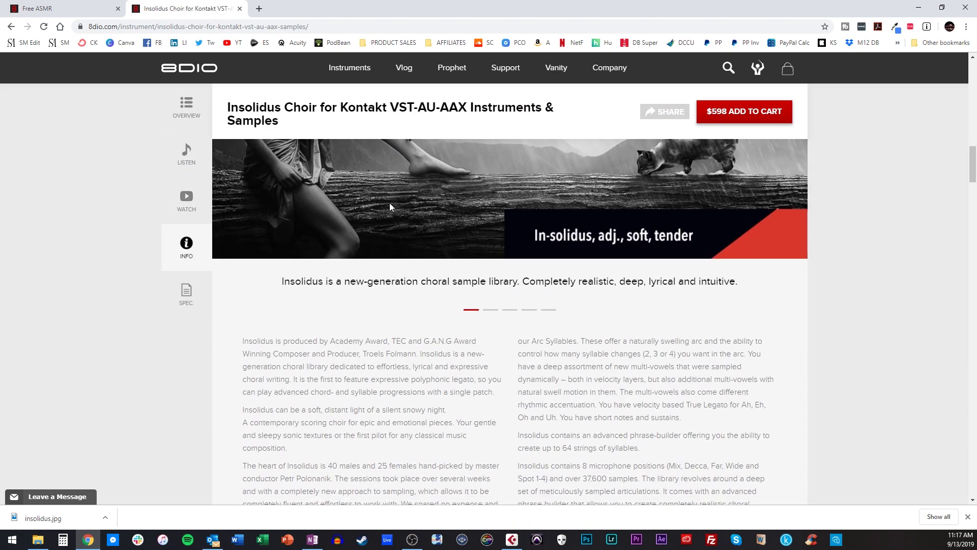
{"action": "scroll", "coordinate": [397, 208], "scroll_direction": "down", "scroll_amount": 6}
{"action": "scroll", "coordinate": [408, 214], "scroll_direction": "up", "scroll_amount": 20}
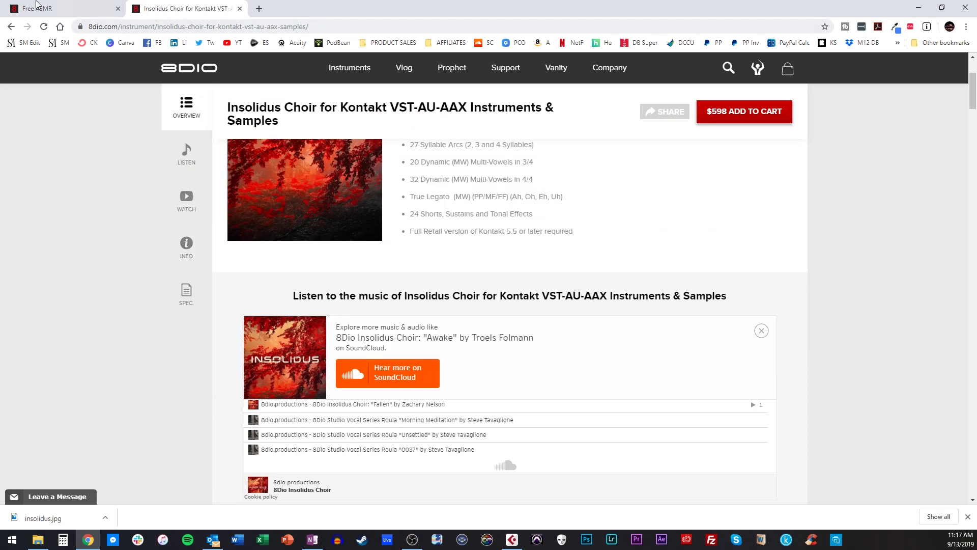
Switch to the Free ASMR page and read the "So, what is ASMR?" explanation
{"action": "left_click", "coordinate": [36, 6]}
{"action": "scroll", "coordinate": [646, 310], "scroll_direction": "up", "scroll_amount": 15}
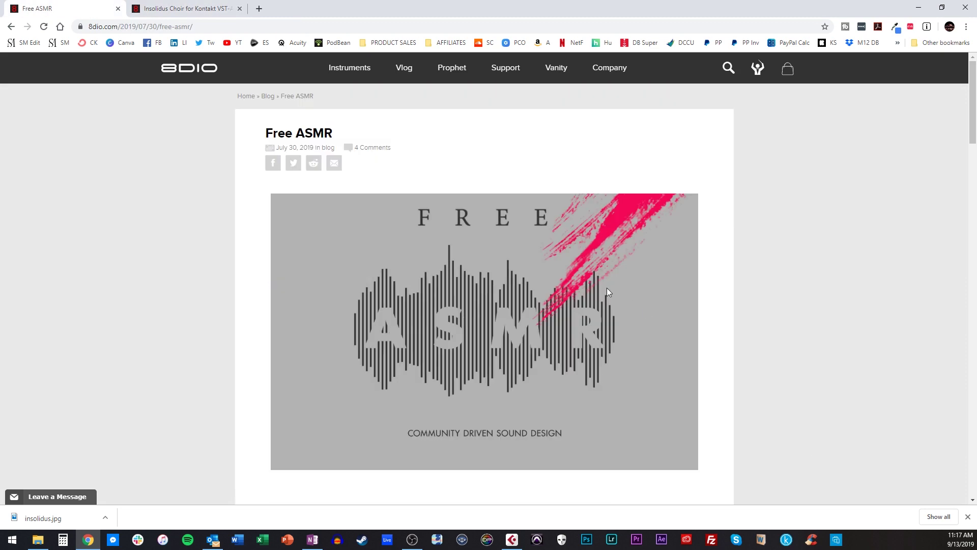
{"action": "scroll", "coordinate": [711, 227], "scroll_direction": "down", "scroll_amount": 2}
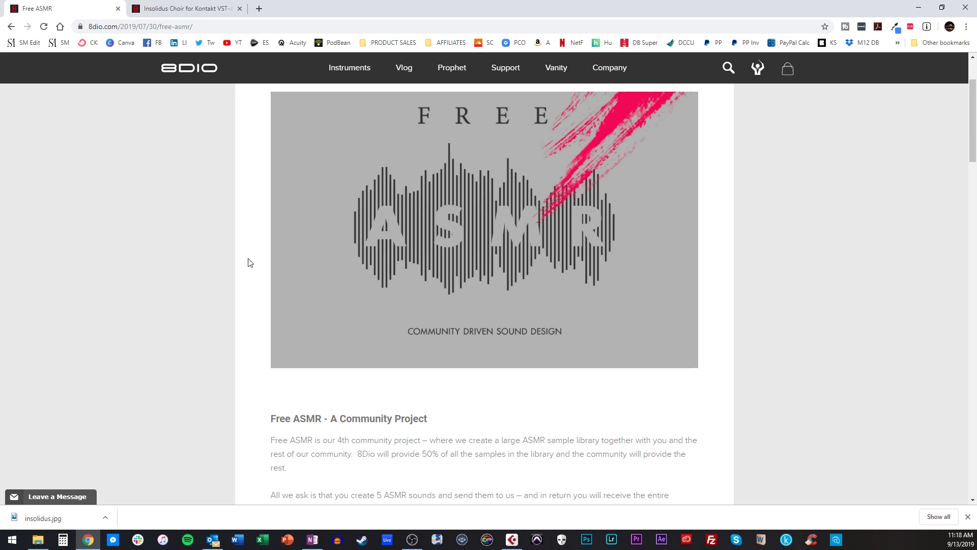
{"action": "scroll", "coordinate": [249, 262], "scroll_direction": "down", "scroll_amount": 20}
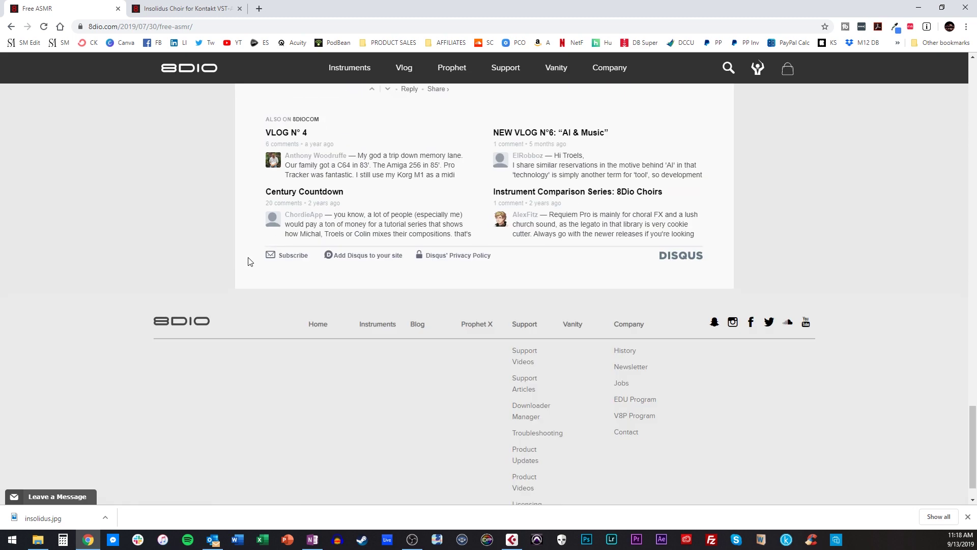
{"action": "scroll", "coordinate": [249, 262], "scroll_direction": "up", "scroll_amount": 10}
{"action": "scroll", "coordinate": [249, 262], "scroll_direction": "down", "scroll_amount": 1}
{"action": "scroll", "coordinate": [249, 262], "scroll_direction": "up", "scroll_amount": 1}
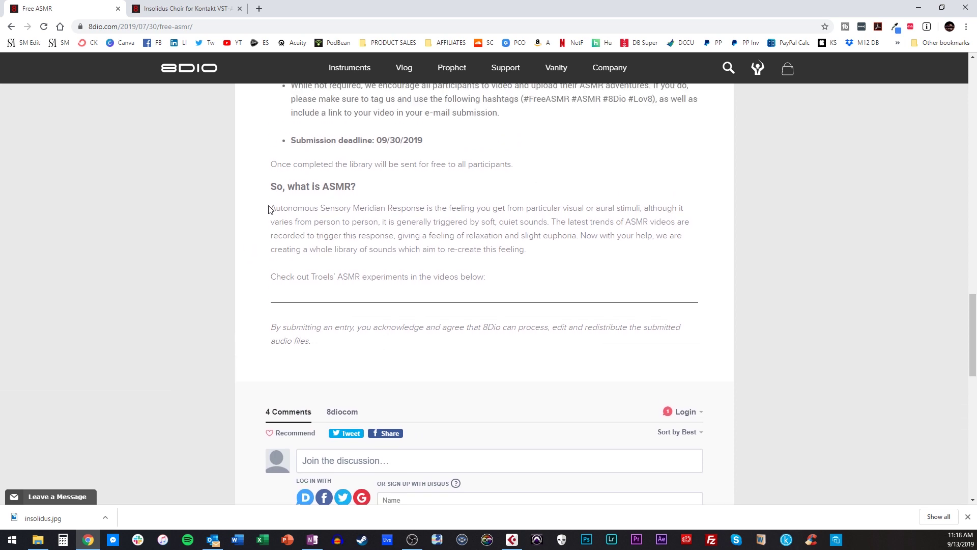
{"action": "left_click_drag", "start_coordinate": [270, 209], "coordinate": [401, 194]}
{"action": "left_click", "coordinate": [401, 195]}
{"action": "scroll", "coordinate": [391, 210], "scroll_direction": "up", "scroll_amount": 10}
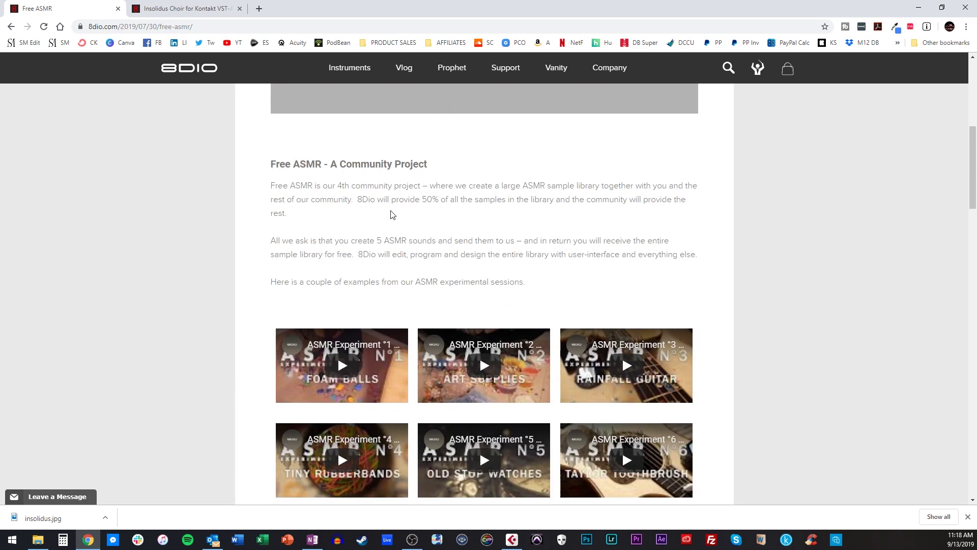
Review the ASMR experiment videos and the community project introduction, highlighting the sentence on 8Dio's share of the samples
{"action": "scroll", "coordinate": [392, 214], "scroll_direction": "down", "scroll_amount": 4}
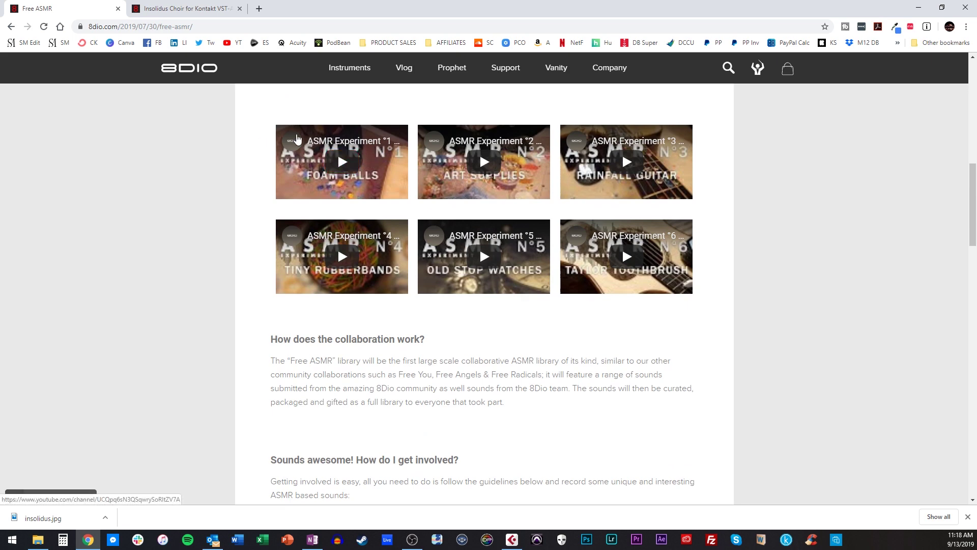
{"action": "scroll", "coordinate": [268, 119], "scroll_direction": "up", "scroll_amount": 1}
{"action": "scroll", "coordinate": [268, 119], "scroll_direction": "up", "scroll_amount": 8}
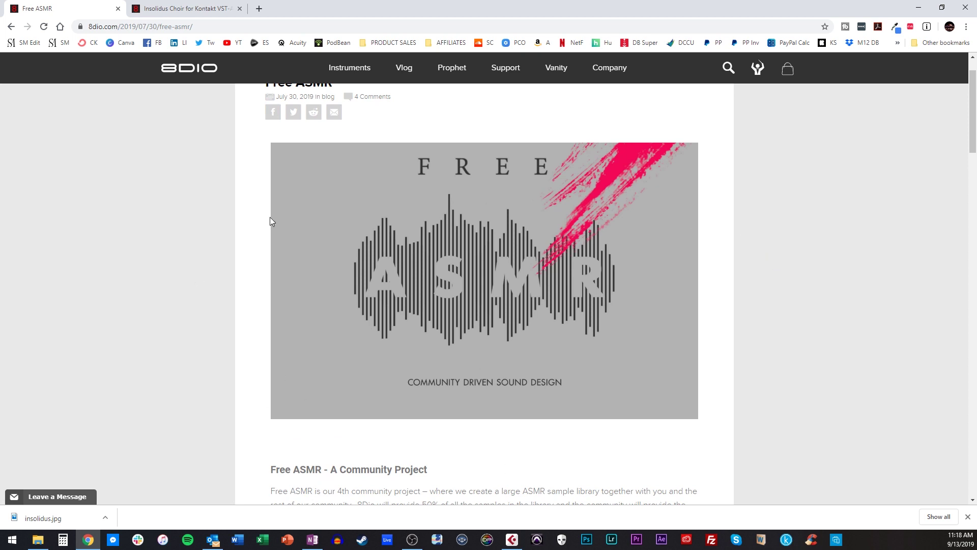
{"action": "scroll", "coordinate": [344, 237], "scroll_direction": "down", "scroll_amount": 4}
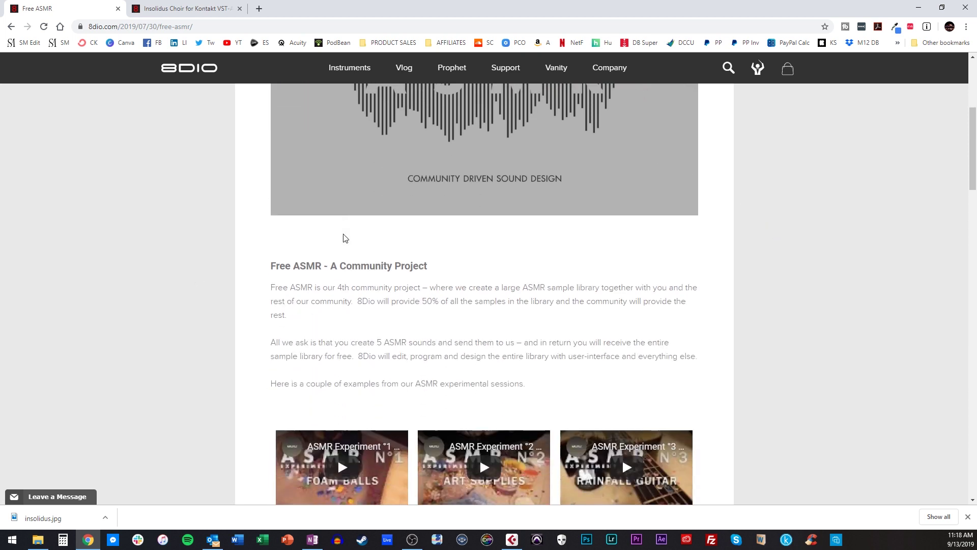
{"action": "scroll", "coordinate": [423, 191], "scroll_direction": "up", "scroll_amount": 2}
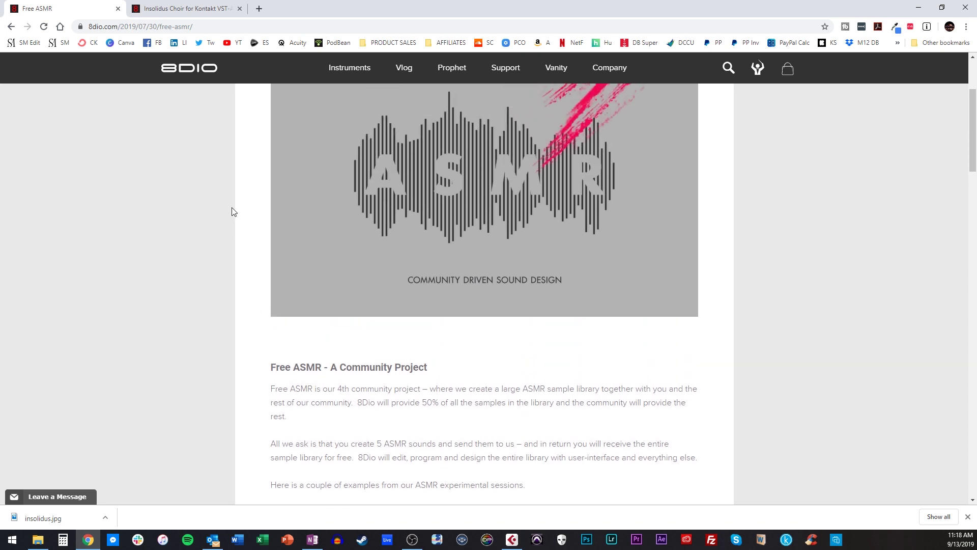
{"action": "scroll", "coordinate": [238, 212], "scroll_direction": "down", "scroll_amount": 4}
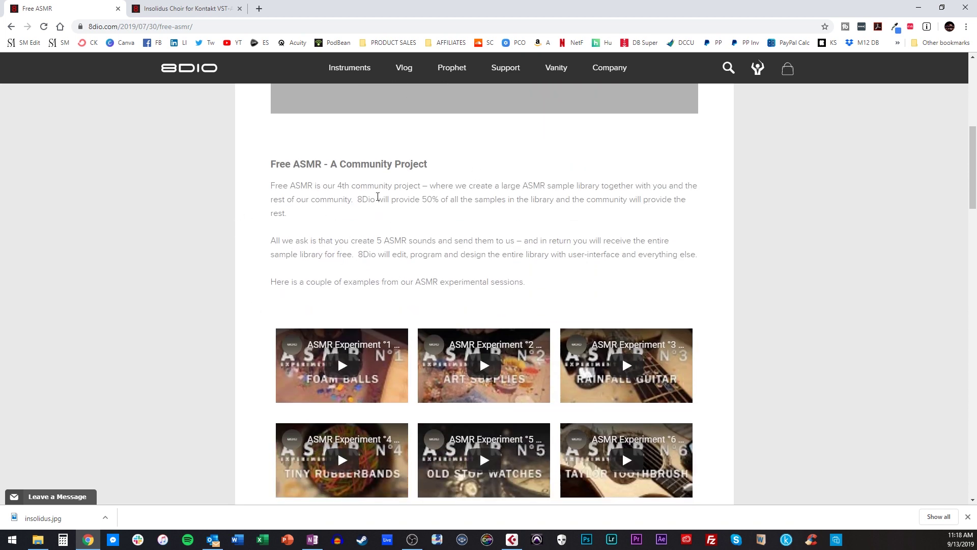
{"action": "left_click_drag", "start_coordinate": [358, 199], "coordinate": [630, 199]}
{"action": "left_click", "coordinate": [627, 227]}
Read how the collaboration works and highlight the submission guidelines, including the required number of ASMR audio files
{"action": "scroll", "coordinate": [319, 195], "scroll_direction": "down", "scroll_amount": 3}
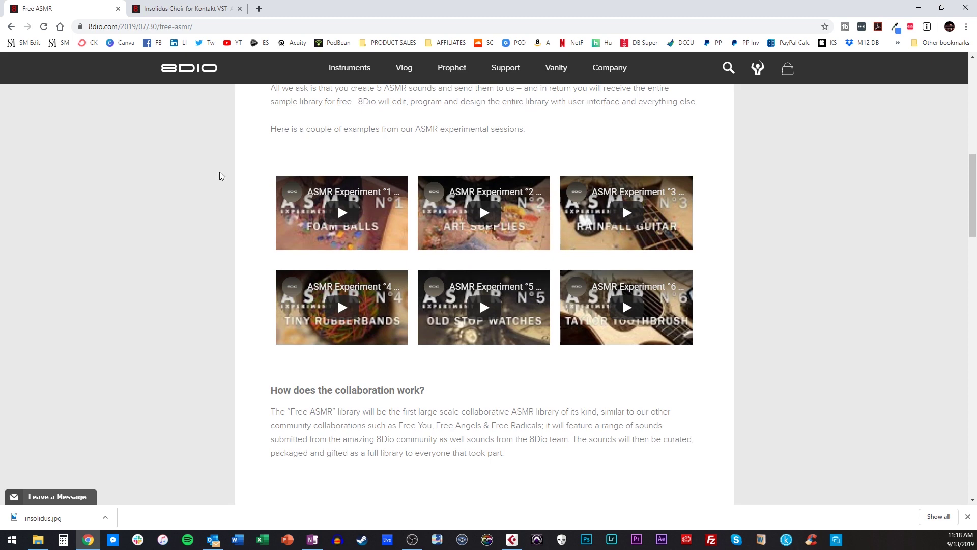
{"action": "scroll", "coordinate": [219, 172], "scroll_direction": "down", "scroll_amount": 4}
{"action": "scroll", "coordinate": [222, 171], "scroll_direction": "down", "scroll_amount": 3}
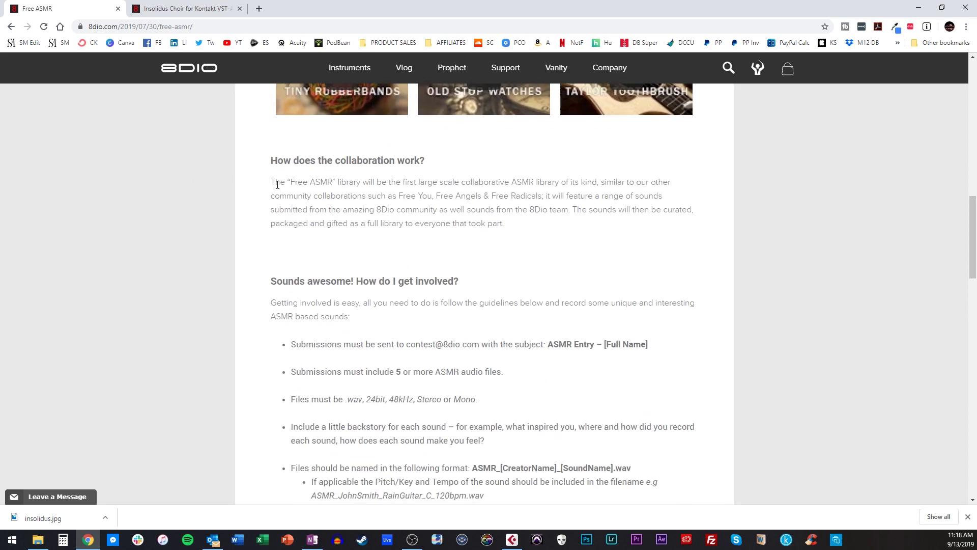
{"action": "left_click_drag", "start_coordinate": [284, 228], "coordinate": [572, 351]}
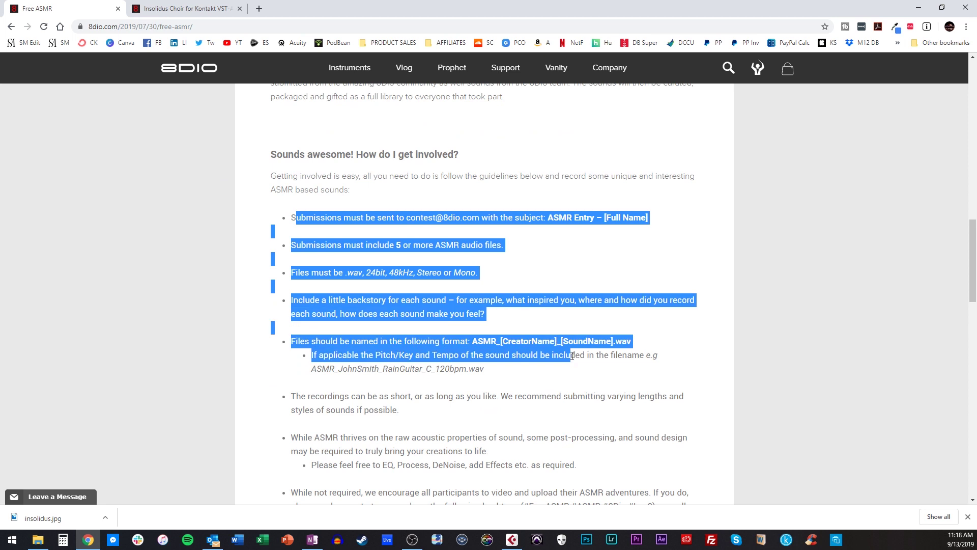
{"action": "left_click", "coordinate": [487, 273]}
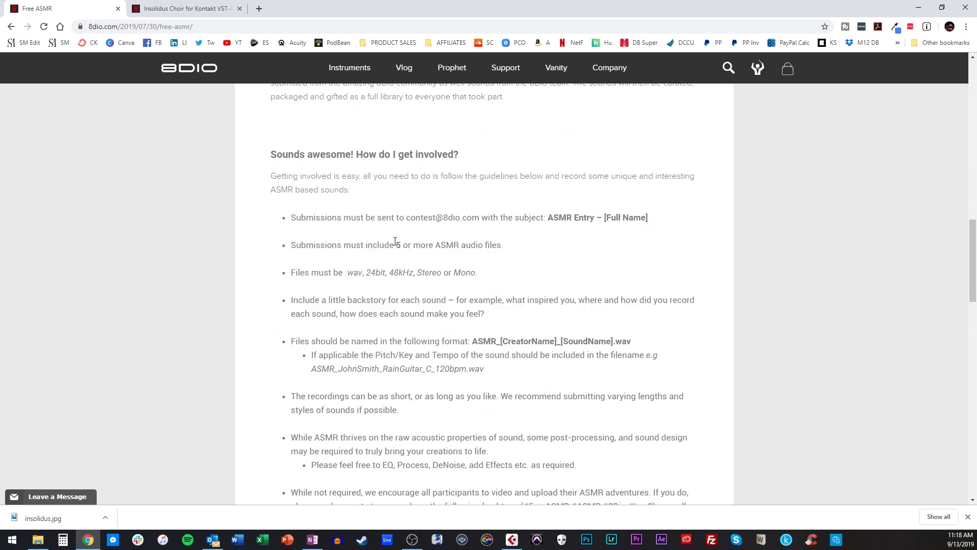
{"action": "left_click_drag", "start_coordinate": [396, 248], "coordinate": [520, 255]}
{"action": "left_click", "coordinate": [445, 239]}
Read the remaining Free ASMR submission guidelines and highlight the submission deadline line
{"action": "scroll", "coordinate": [267, 234], "scroll_direction": "down", "scroll_amount": 2}
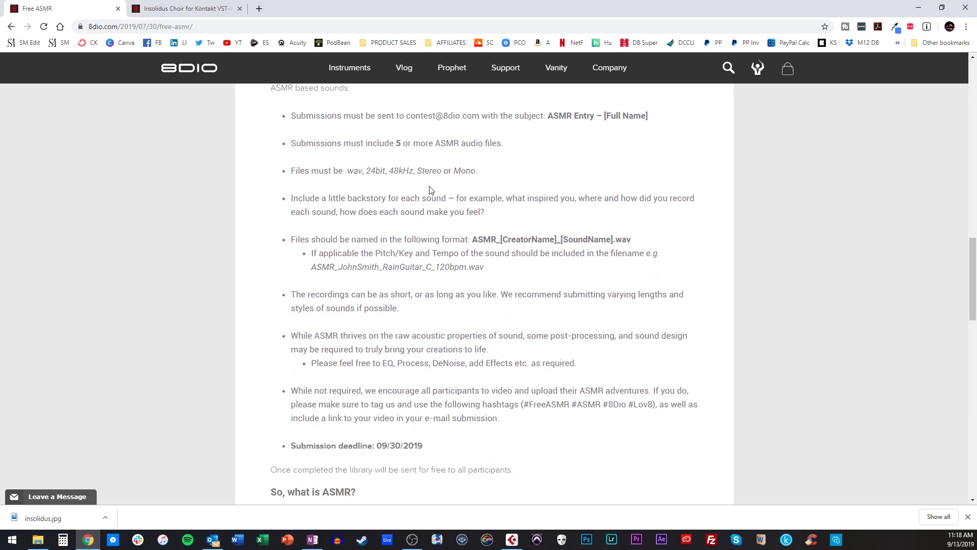
{"action": "scroll", "coordinate": [331, 214], "scroll_direction": "down", "scroll_amount": 4}
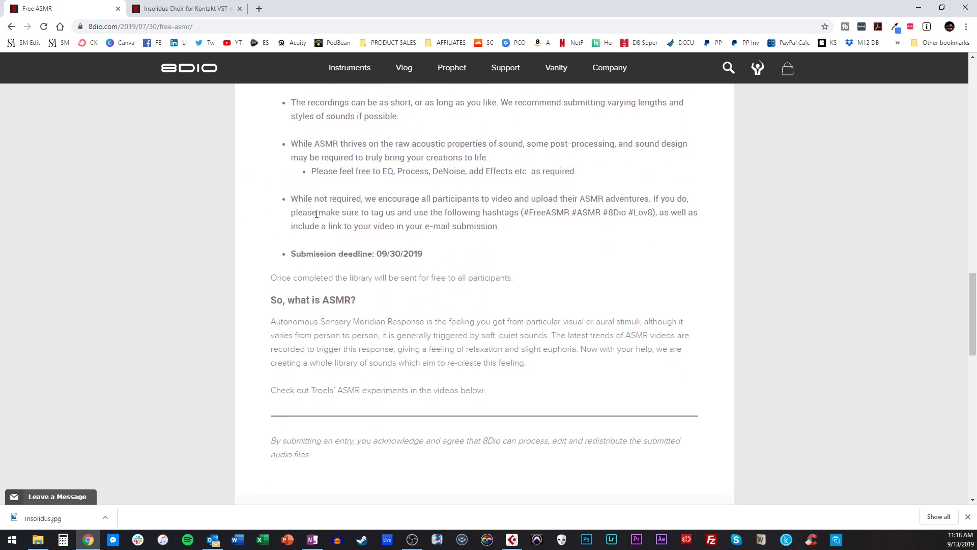
{"action": "scroll", "coordinate": [398, 210], "scroll_direction": "up", "scroll_amount": 2}
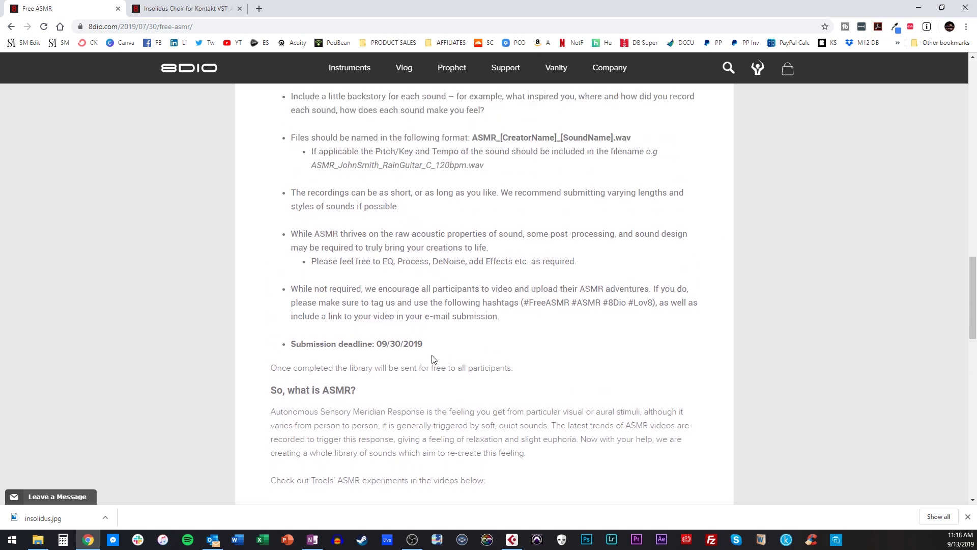
{"action": "left_click_drag", "start_coordinate": [281, 352], "coordinate": [278, 340]}
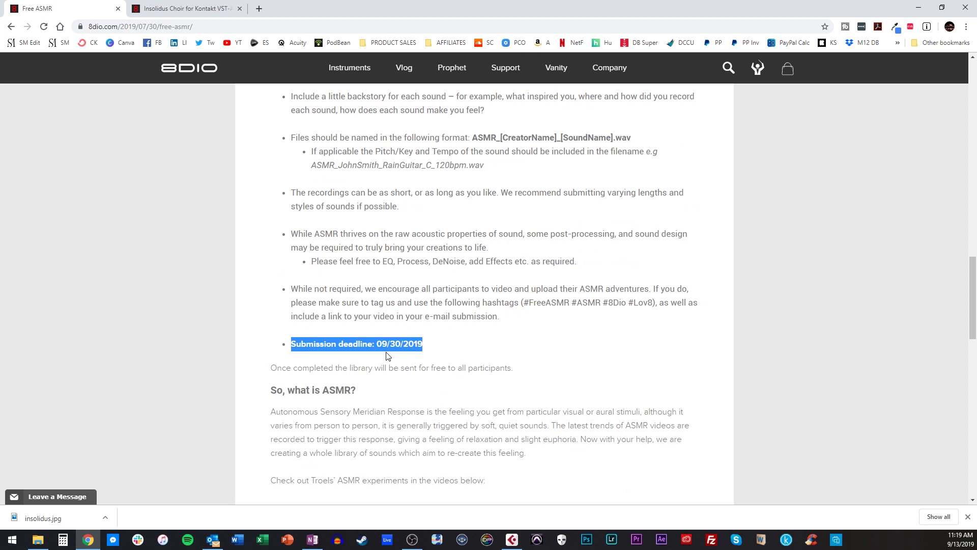
Finish reviewing the Free ASMR submission page, clear the text highlight, and switch to the Cubase project to play it
{"action": "left_click", "coordinate": [458, 340]}
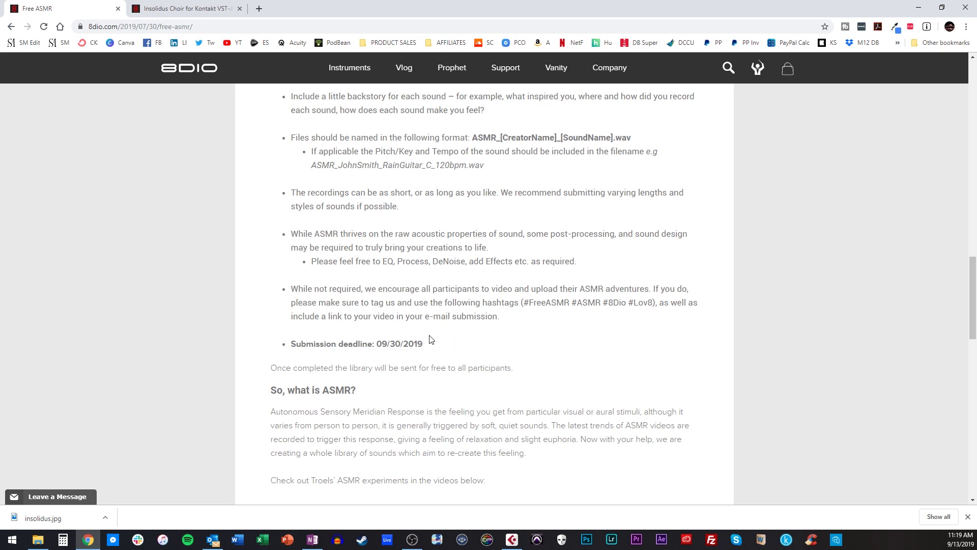
{"action": "scroll", "coordinate": [430, 340], "scroll_direction": "up", "scroll_amount": 12}
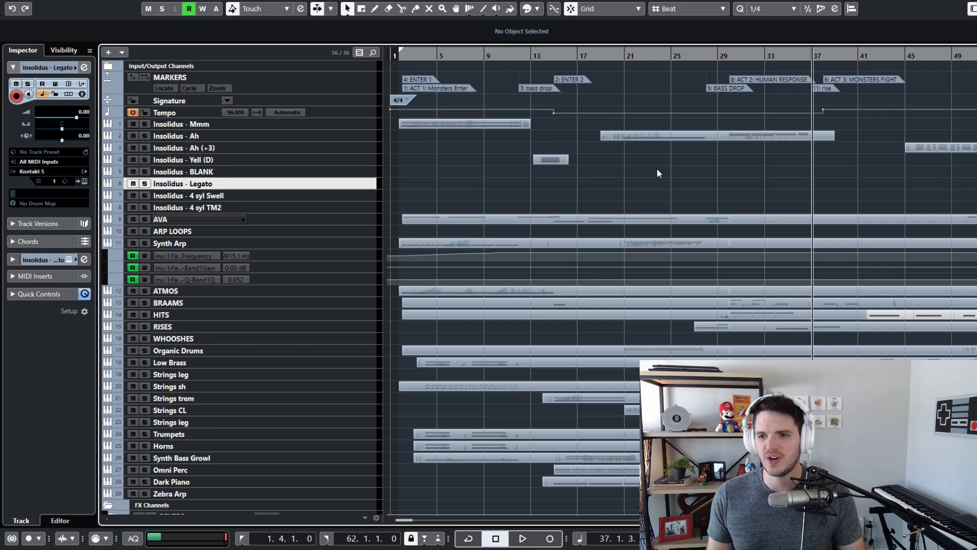
{"action": "key", "text": "space"}
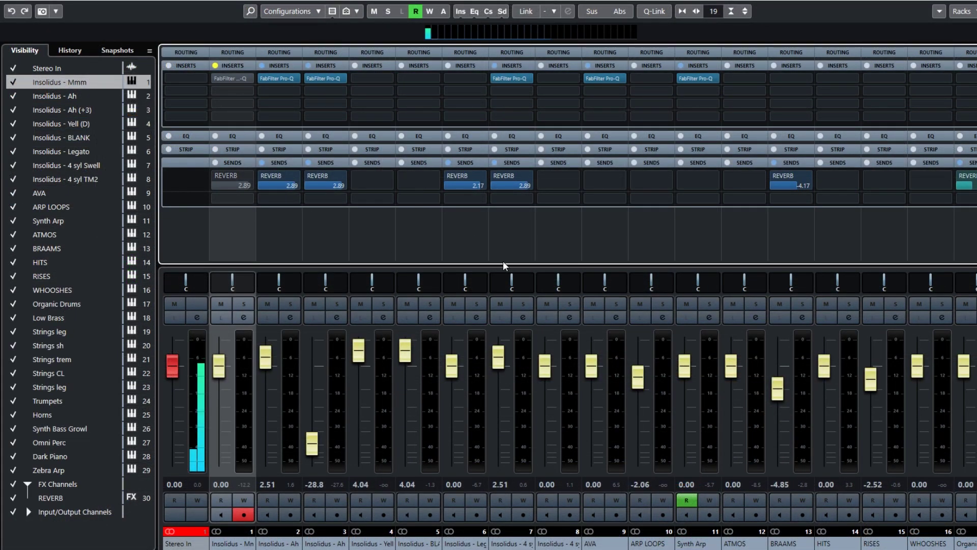
Examine the 2C-Aether reverb inserted on the REVERB FX channel in the mixer, including its Mix setting, and close the plug-in
{"action": "left_click", "coordinate": [445, 228]}
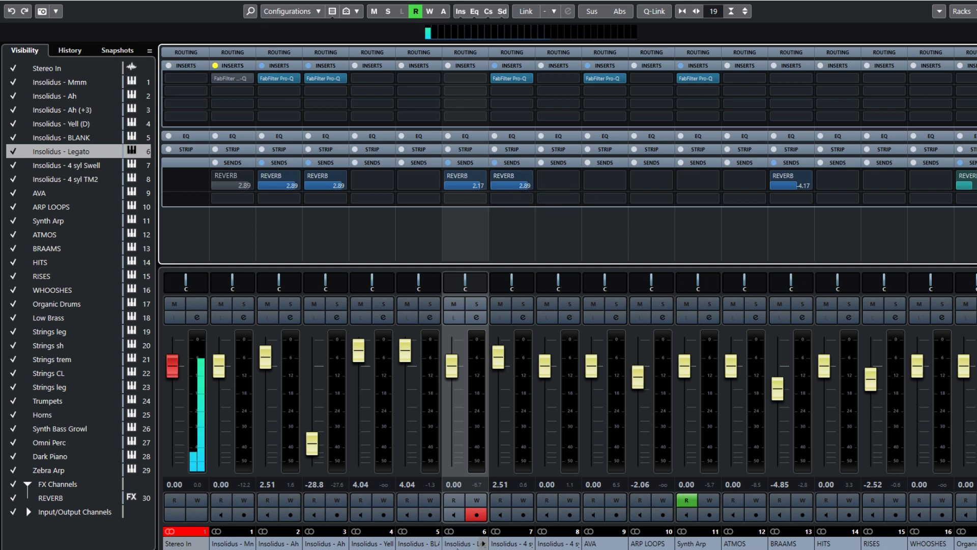
{"action": "scroll", "coordinate": [443, 543], "scroll_direction": "right", "scroll_amount": 5}
{"action": "scroll", "coordinate": [807, 548], "scroll_direction": "right", "scroll_amount": 1}
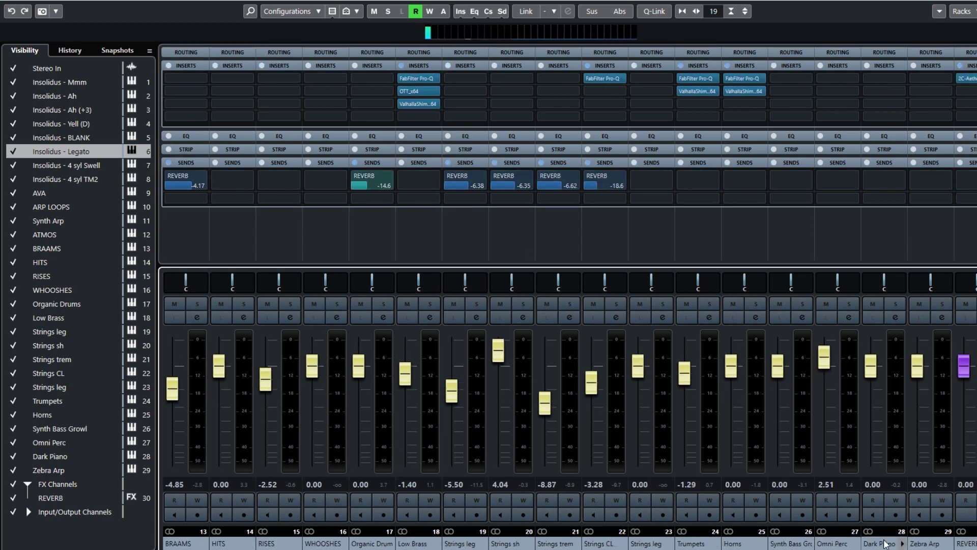
{"action": "left_click", "coordinate": [966, 543]}
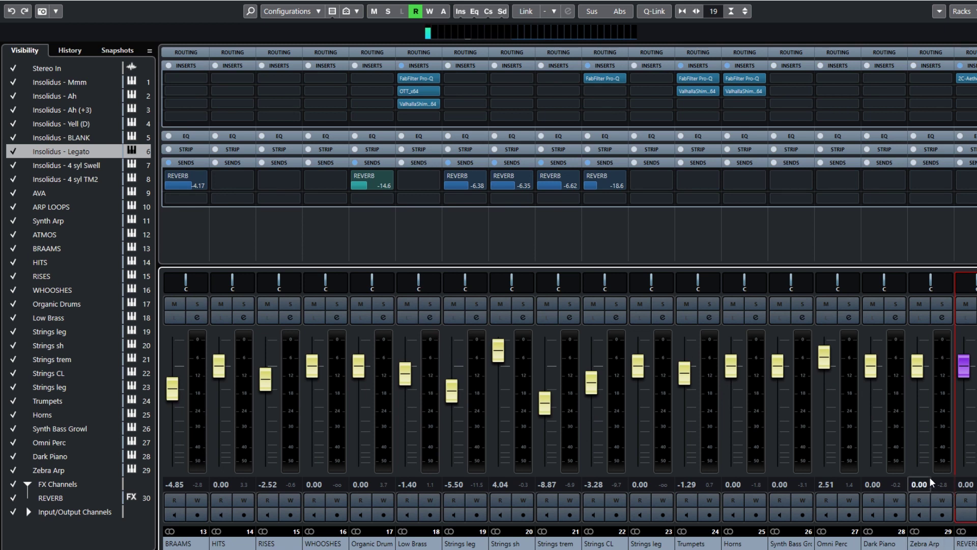
{"action": "left_click", "coordinate": [796, 523]}
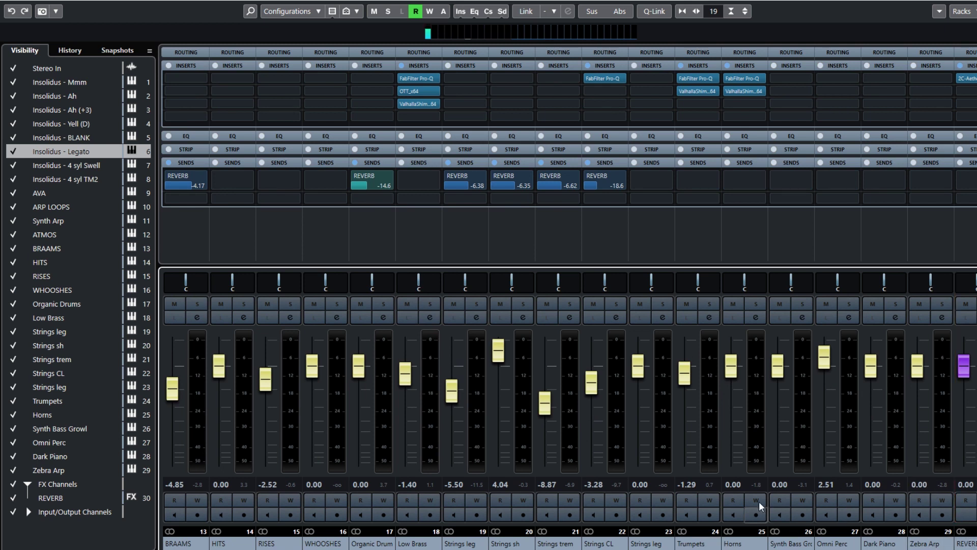
{"action": "left_click", "coordinate": [972, 79]}
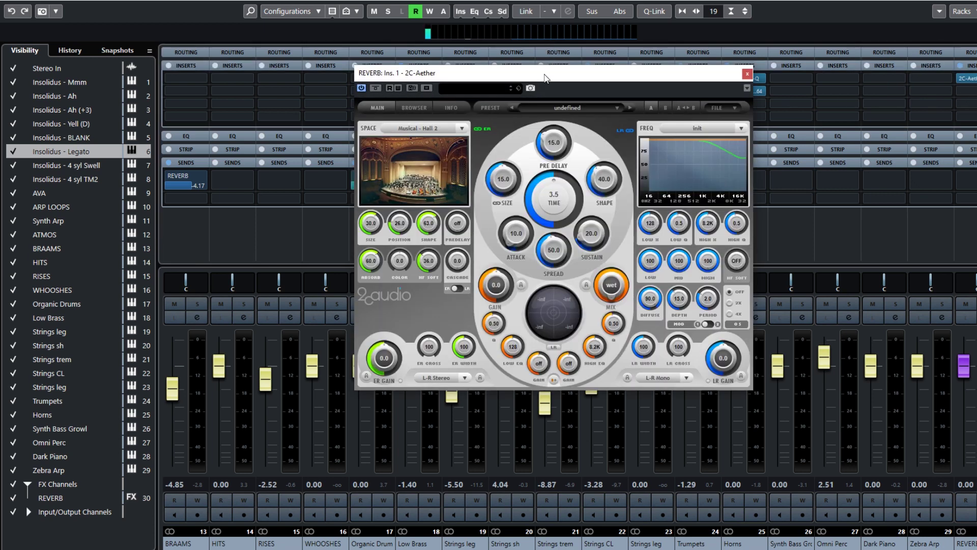
{"action": "left_click_drag", "start_coordinate": [546, 78], "coordinate": [499, 59]}
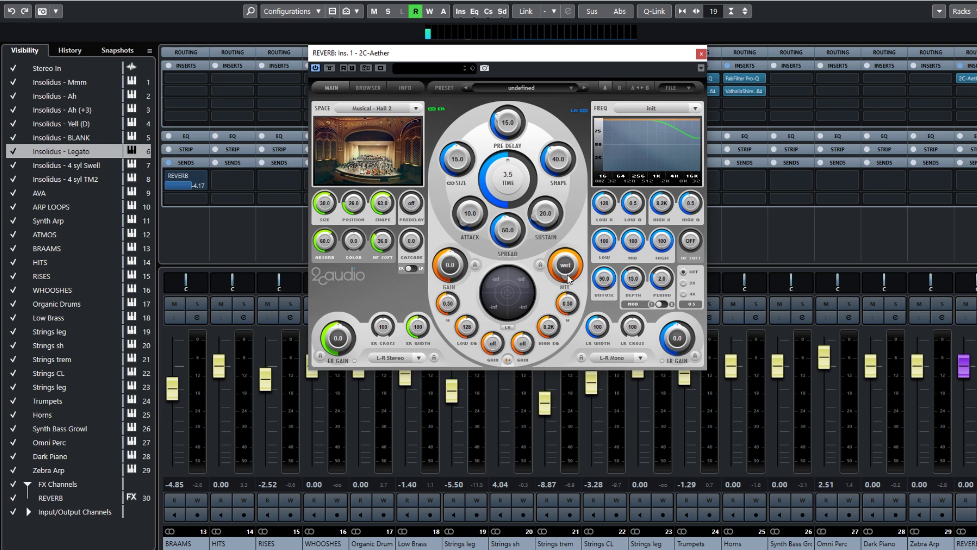
{"action": "left_click", "coordinate": [701, 53]}
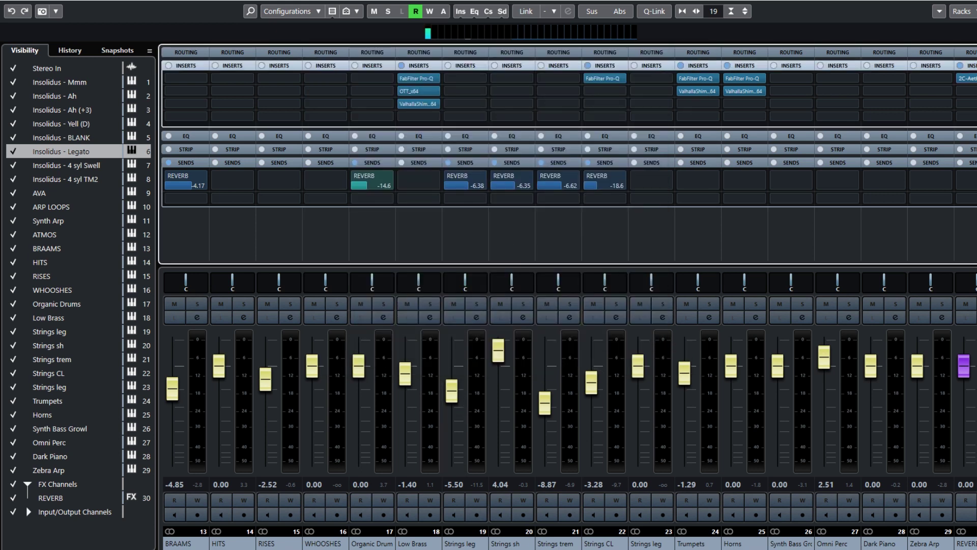
Activate the FabFilter Pro-Q insert on the Insolidus - Mmm channel and lower its high cut to about 5869 Hz
{"action": "scroll", "coordinate": [232, 328], "scroll_direction": "left", "scroll_amount": 13}
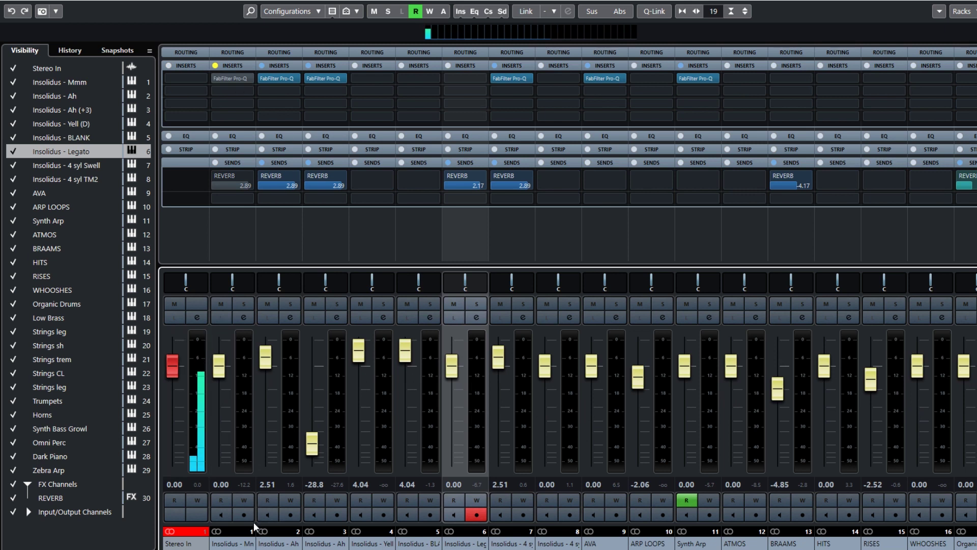
{"action": "left_click", "coordinate": [251, 222]}
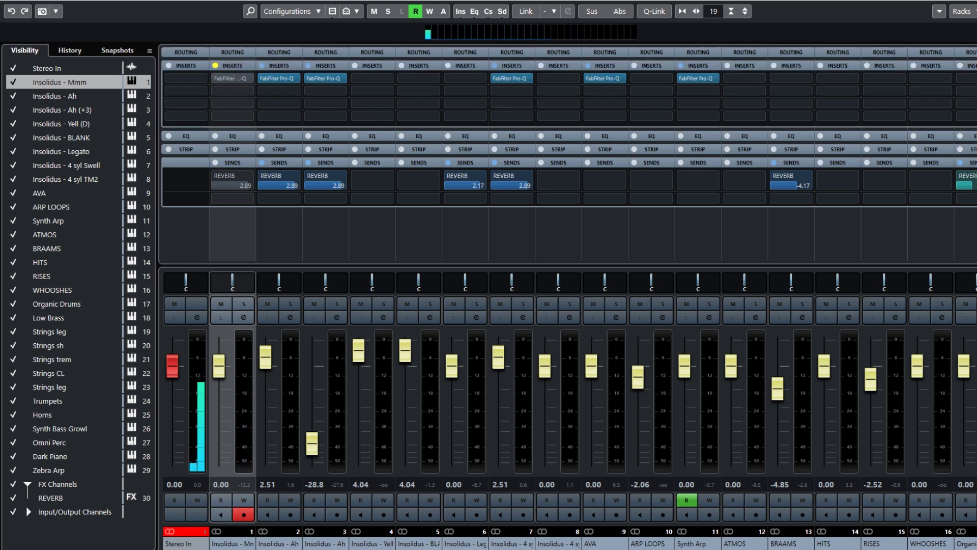
{"action": "left_click_drag", "start_coordinate": [729, 103], "coordinate": [533, 121]}
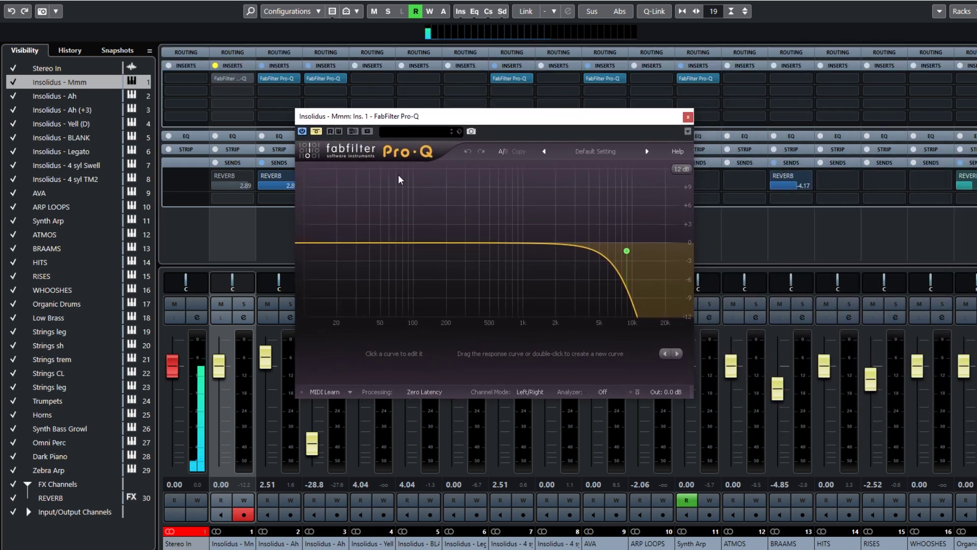
{"action": "left_click", "coordinate": [217, 78]}
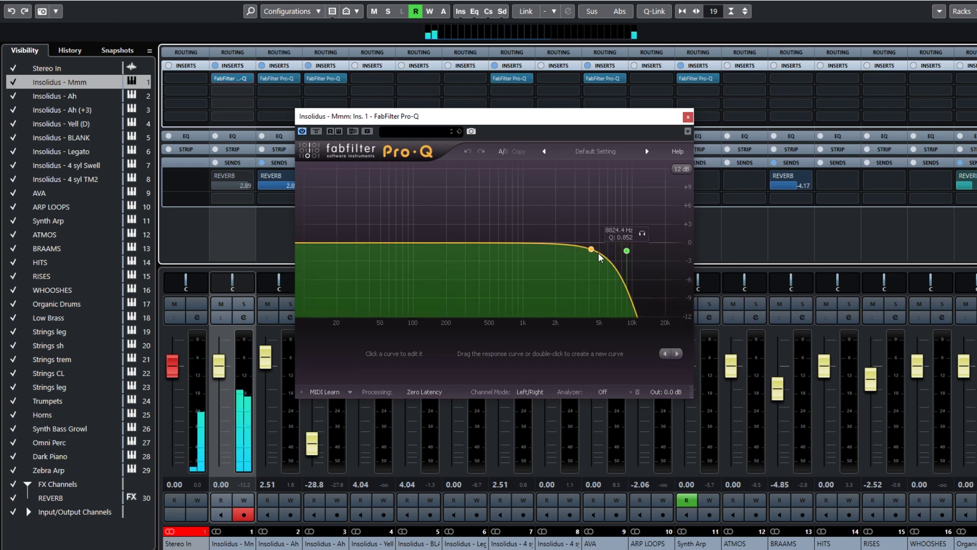
{"action": "left_click_drag", "start_coordinate": [626, 250], "coordinate": [603, 257]}
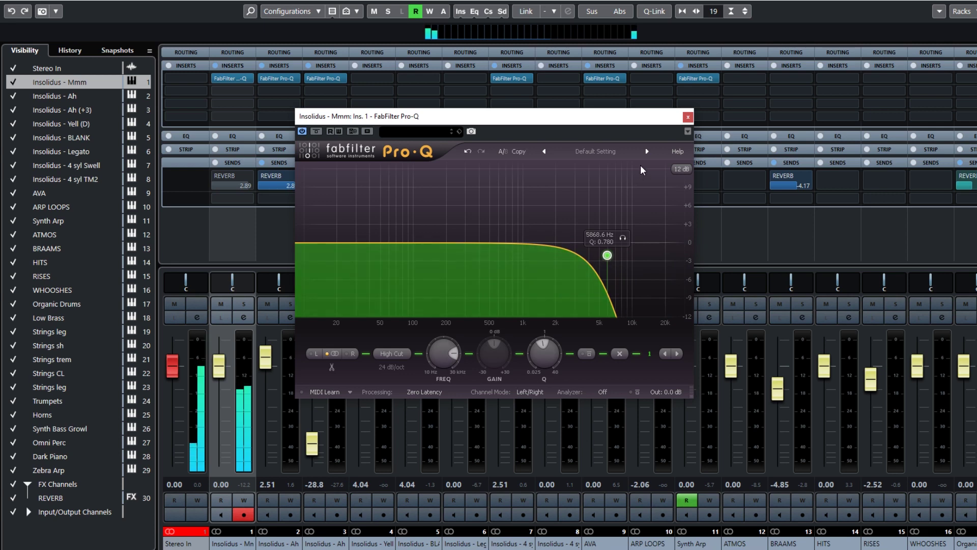
{"action": "left_click", "coordinate": [687, 117]}
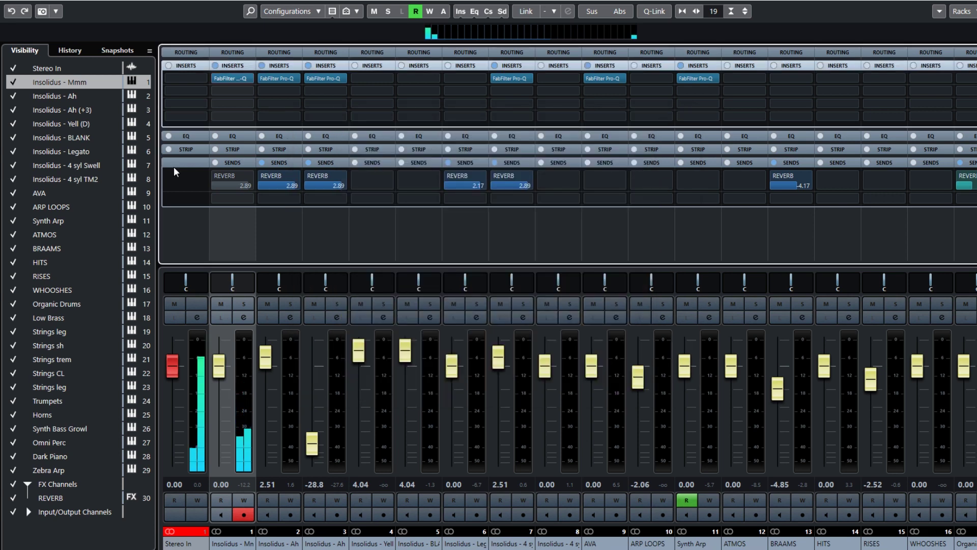
Activate the REVERB send on the Insolidus - Mmm channel
{"action": "left_click", "coordinate": [216, 177]}
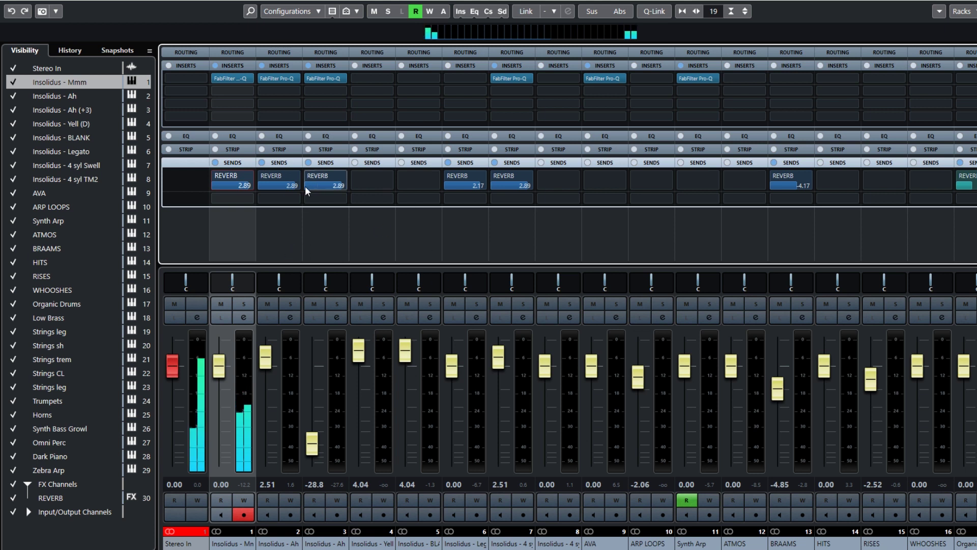
{"action": "mouse_move", "coordinate": [591, 204]}
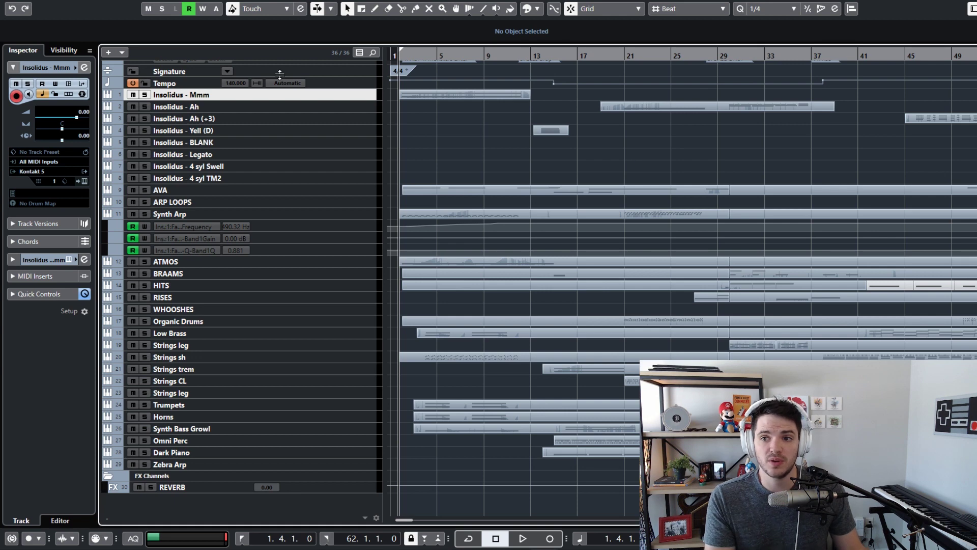
Open the Kontakt instrument of the Insolidus - BLANK track and browse the 8DIO folder to the Insolidus Choir patches
{"action": "scroll", "coordinate": [433, 136], "scroll_direction": "up", "scroll_amount": 1}
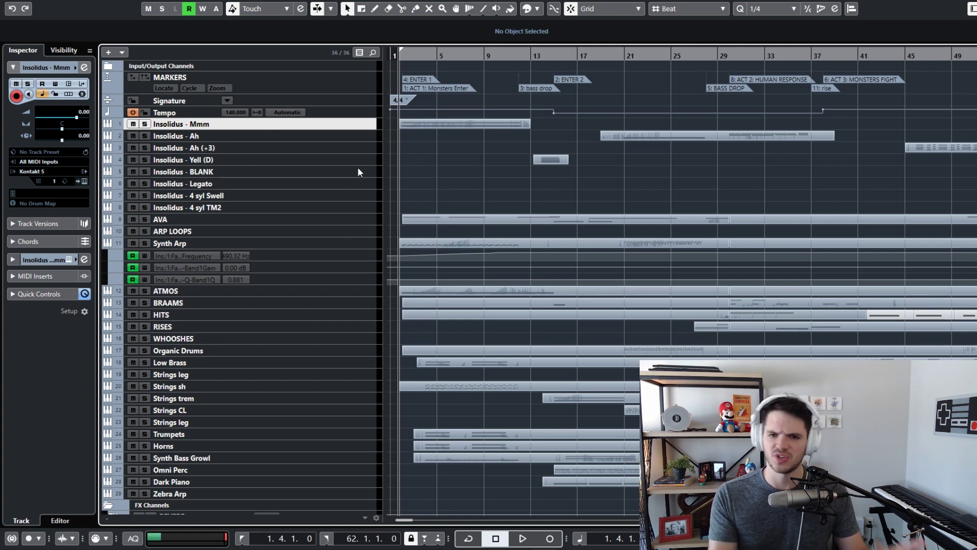
{"action": "left_click", "coordinate": [288, 188]}
{"action": "left_click", "coordinate": [278, 173]}
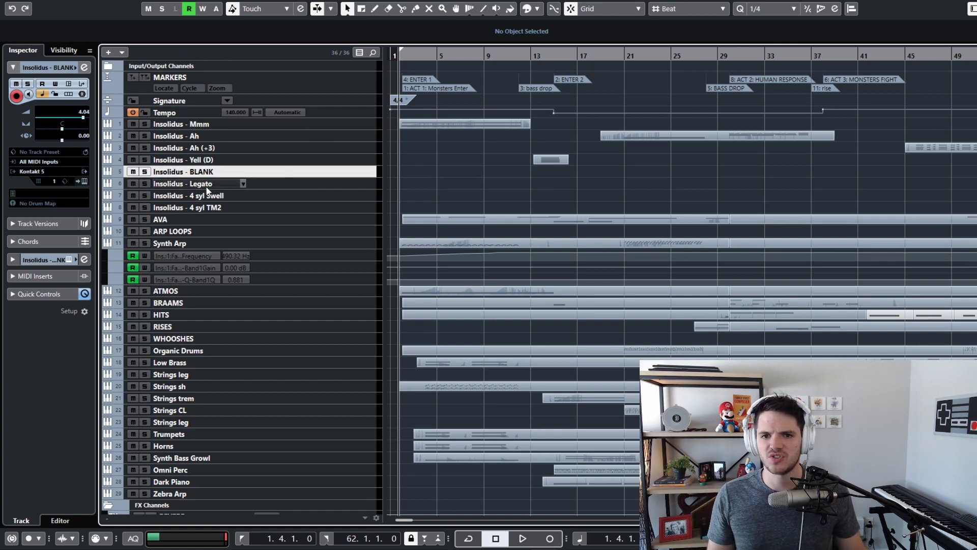
{"action": "left_click", "coordinate": [84, 182]}
{"action": "left_click_drag", "start_coordinate": [509, 25], "coordinate": [308, 33]}
{"action": "left_click", "coordinate": [374, 220]}
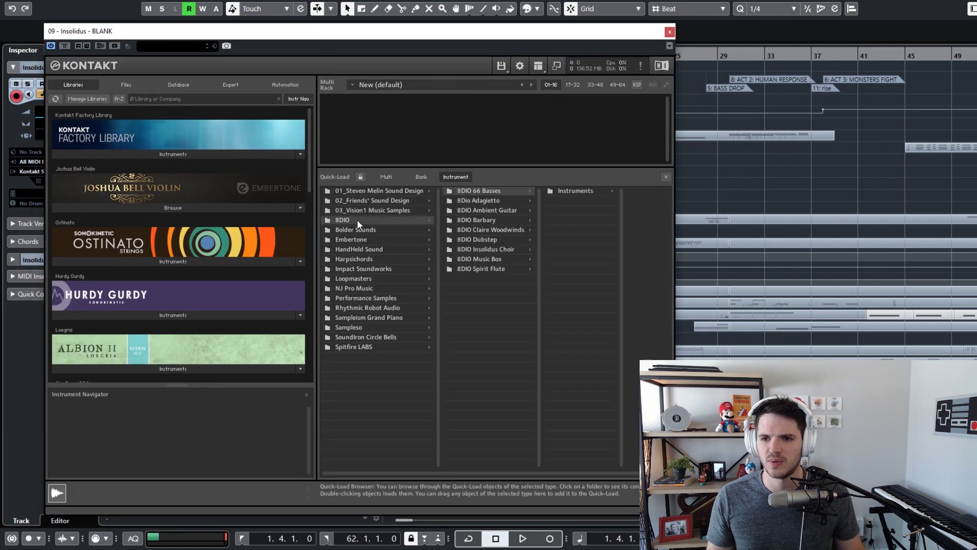
{"action": "left_click", "coordinate": [563, 200]}
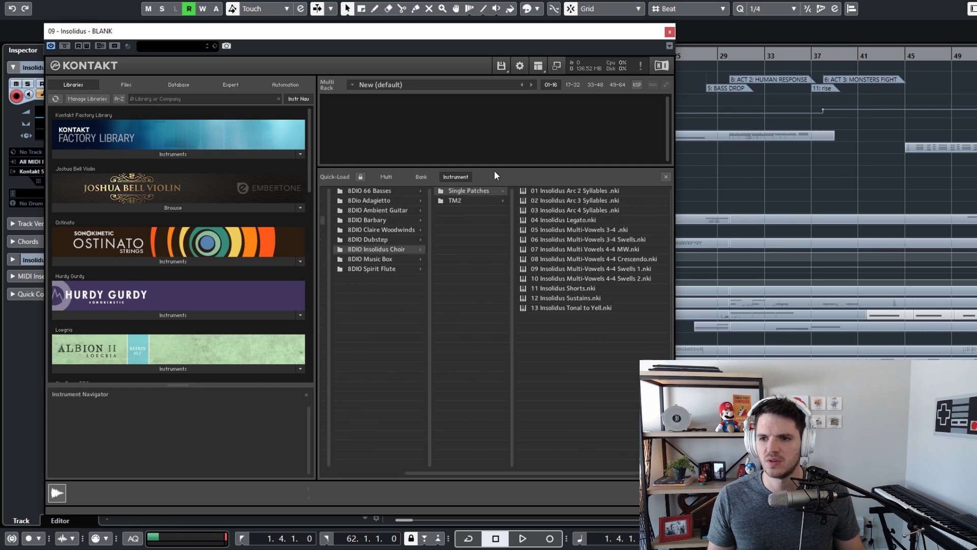
Compare the Single Patches and TM2 folders of Insolidus Choir, point out the 04 Insolidus Legato patch, and close Kontakt
{"action": "left_click_drag", "start_coordinate": [483, 33], "coordinate": [167, 15]}
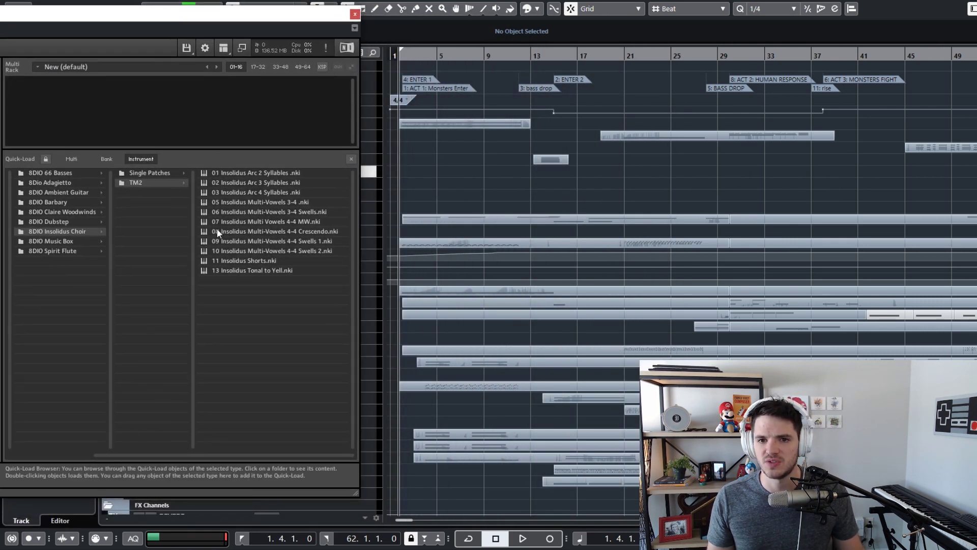
{"action": "left_click", "coordinate": [146, 173]}
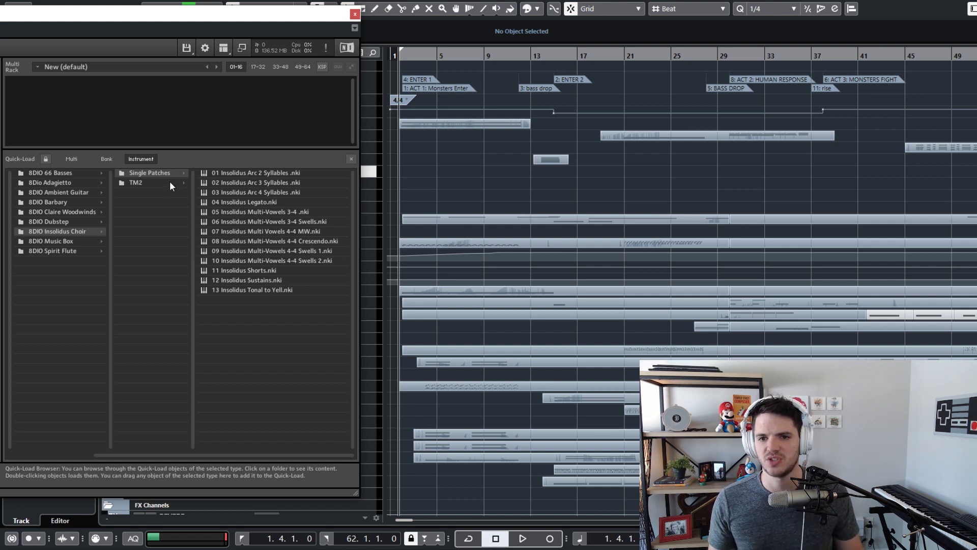
{"action": "left_click", "coordinate": [134, 182]}
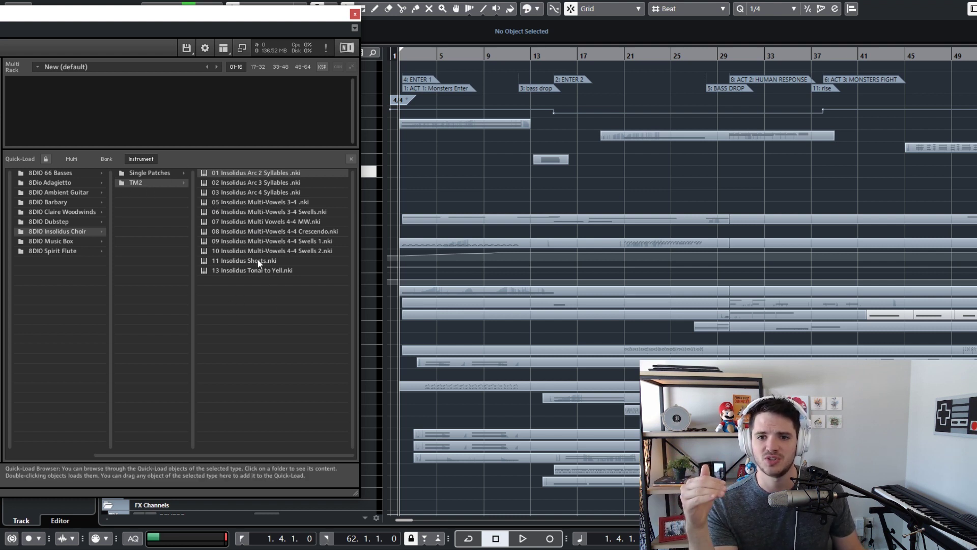
{"action": "left_click", "coordinate": [145, 172]}
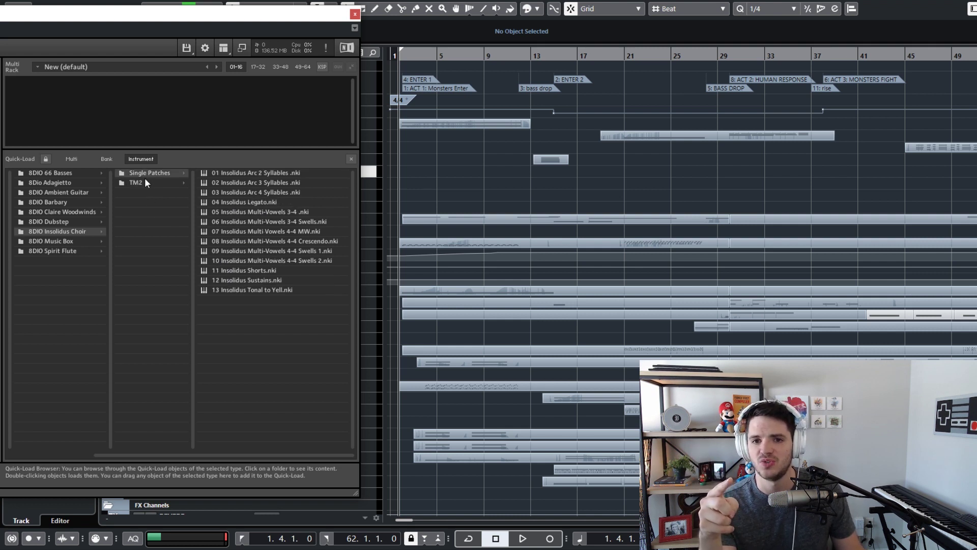
{"action": "left_click", "coordinate": [145, 182]}
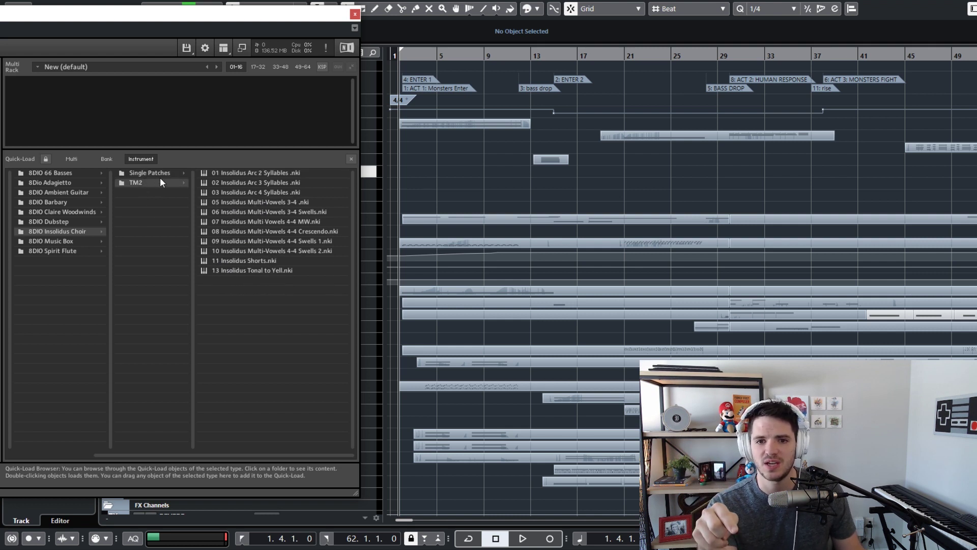
{"action": "left_click", "coordinate": [161, 171]}
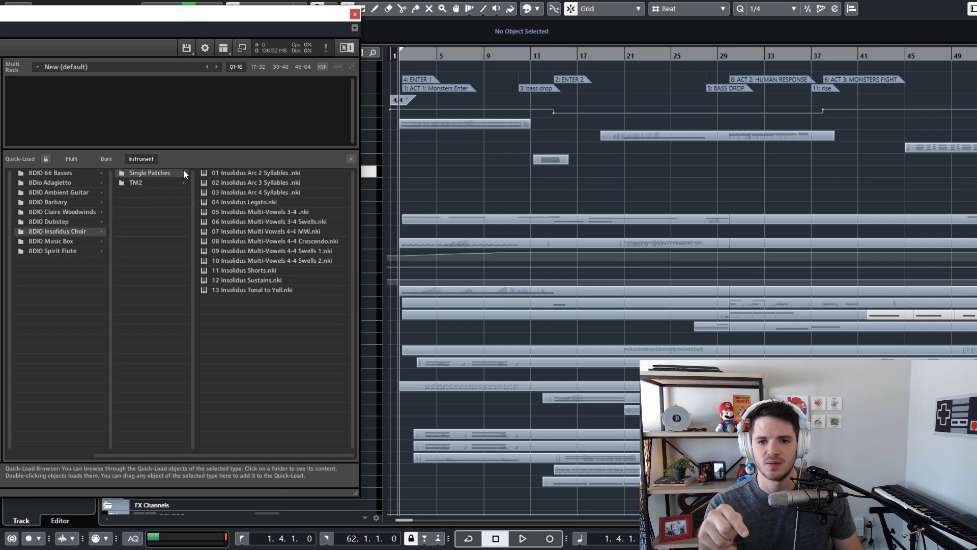
{"action": "left_click", "coordinate": [227, 200]}
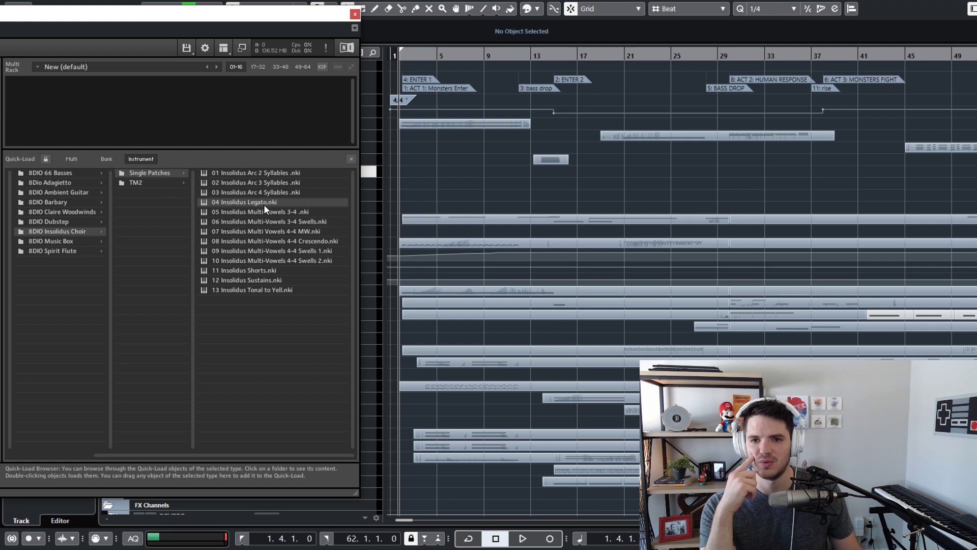
{"action": "left_click", "coordinate": [163, 181]}
{"action": "left_click", "coordinate": [160, 171]}
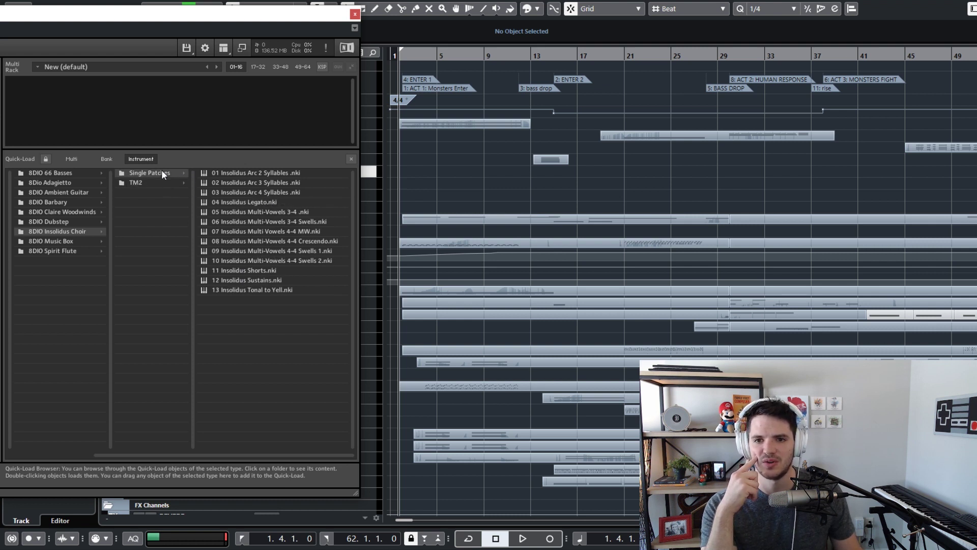
{"action": "left_click", "coordinate": [259, 202]}
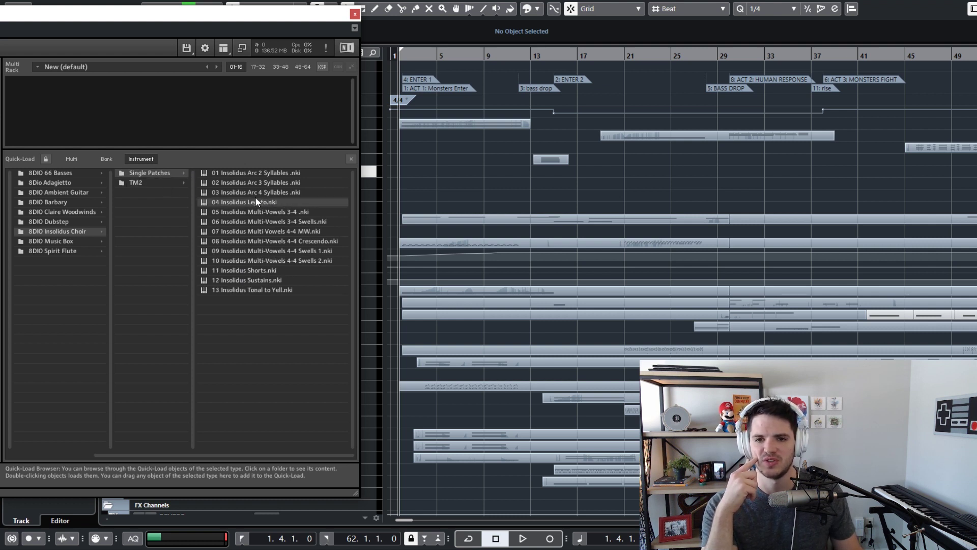
{"action": "left_click", "coordinate": [355, 14]}
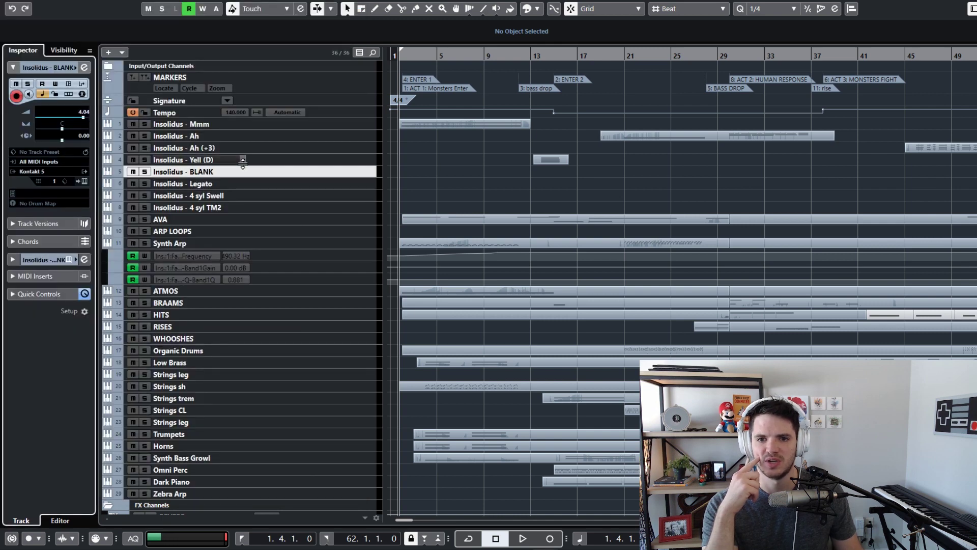
Open the Kontakt instrument of the Insolidus - Legato track and hide the Quick-Load browser to show the patch's articulations
{"action": "right_click", "coordinate": [238, 183]}
{"action": "left_click", "coordinate": [90, 184]}
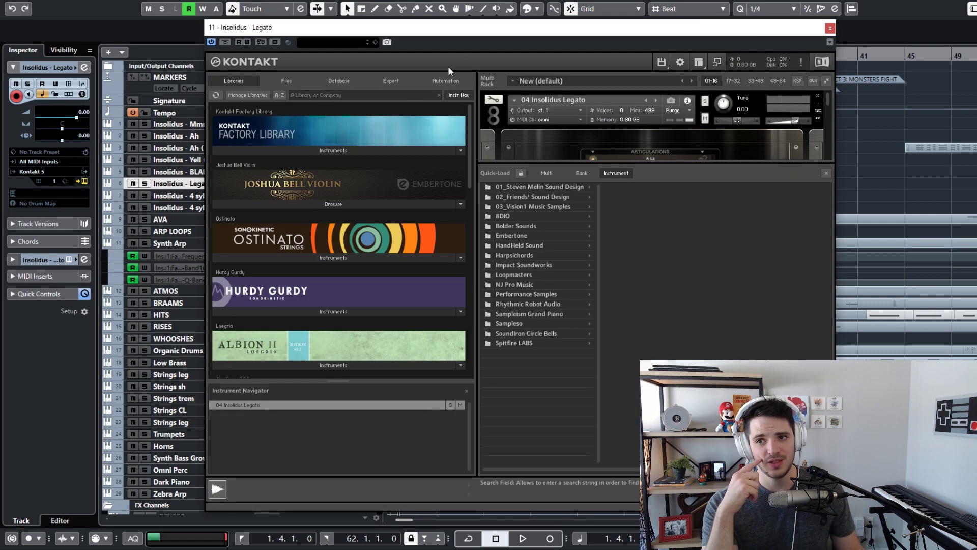
{"action": "left_click_drag", "start_coordinate": [448, 64], "coordinate": [225, 67]}
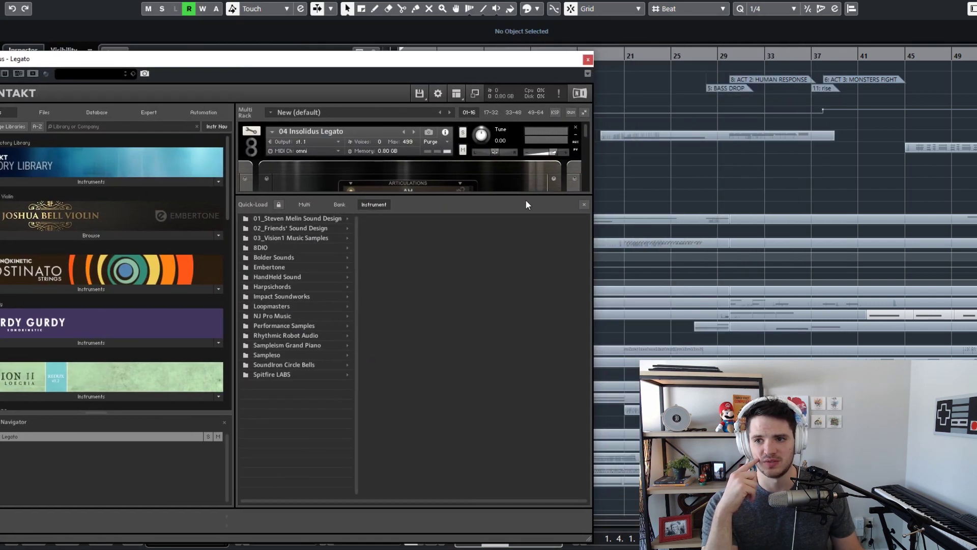
{"action": "left_click", "coordinate": [584, 204]}
{"action": "left_click_drag", "start_coordinate": [453, 59], "coordinate": [246, 9]}
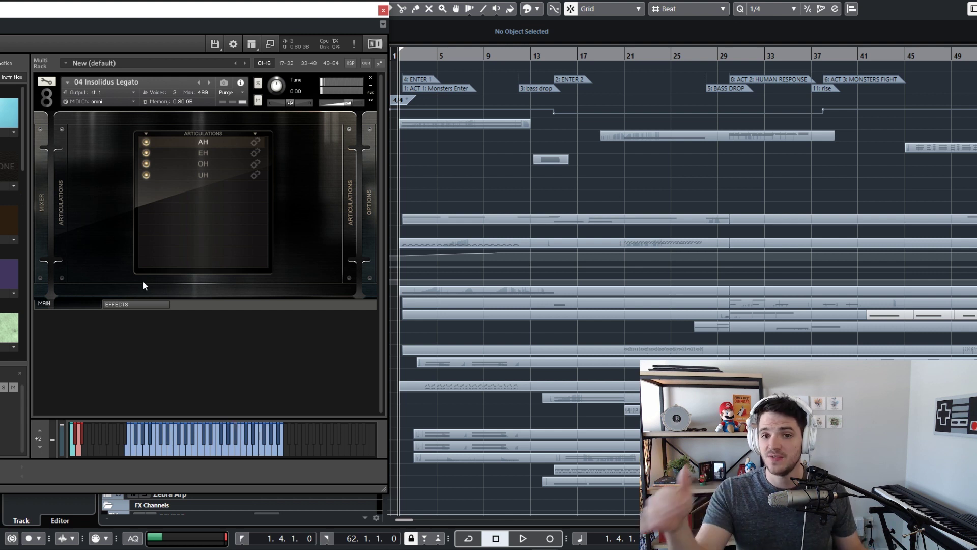
Look through the mixer and articulations pages of the 04 Insolidus Legato patch and bring up its options page
{"action": "left_click", "coordinate": [39, 206]}
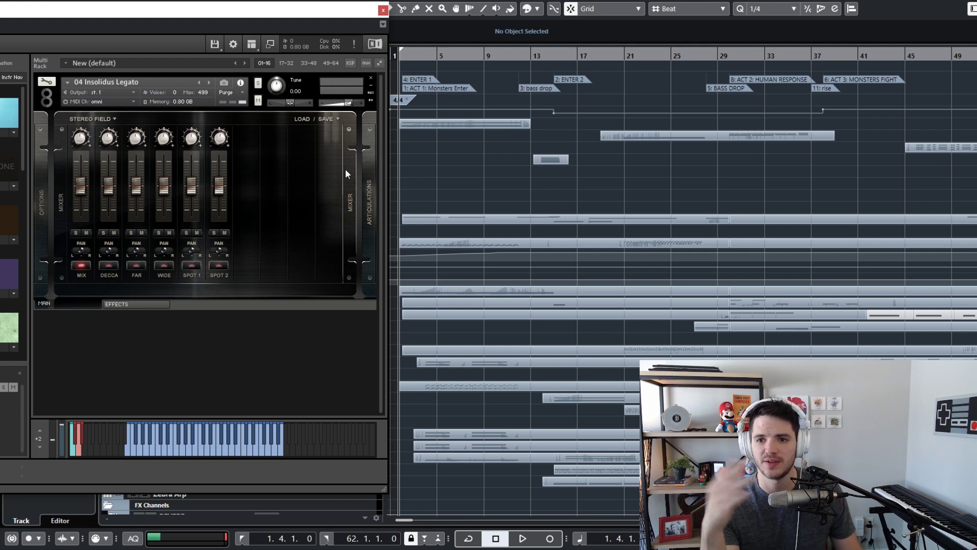
{"action": "left_click", "coordinate": [369, 196]}
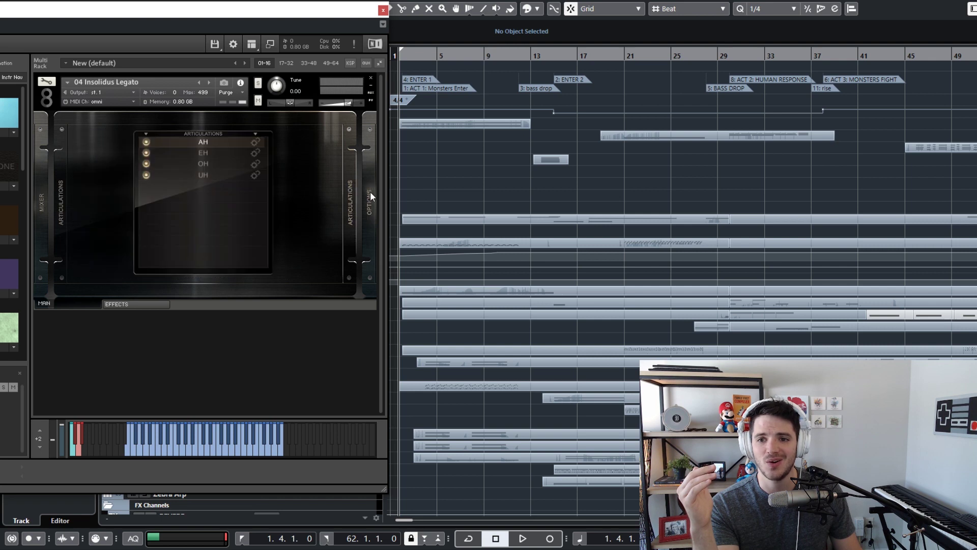
{"action": "left_click", "coordinate": [365, 193]}
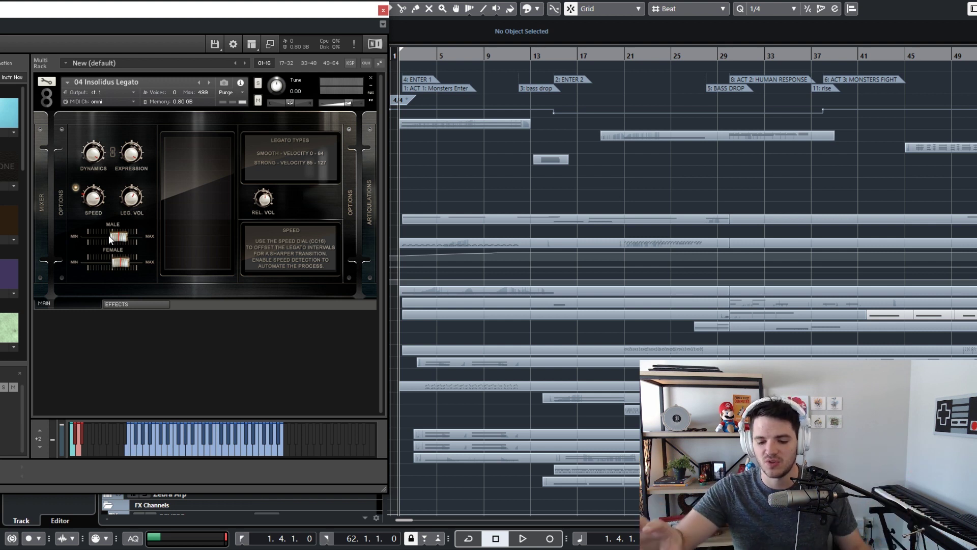
Compare the male and female voices by setting Female to minimum and Male to maximum, and reversing the two levels
{"action": "left_click_drag", "start_coordinate": [120, 263], "coordinate": [76, 264]}
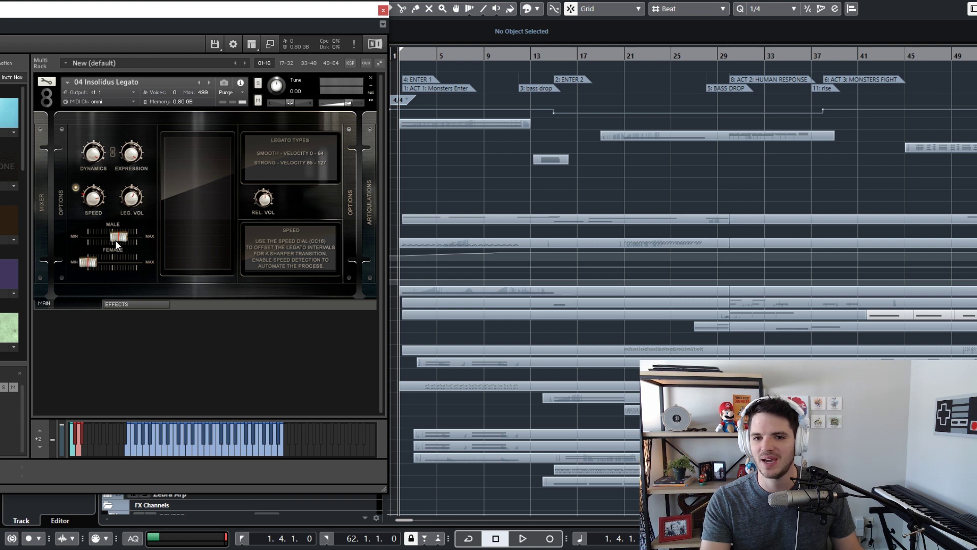
{"action": "left_click_drag", "start_coordinate": [142, 240], "coordinate": [272, 235]}
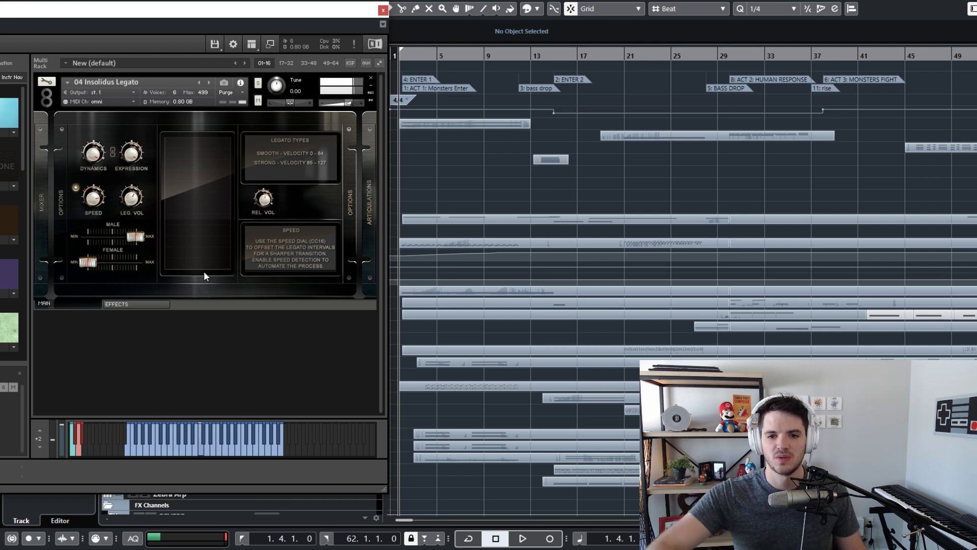
{"action": "left_click_drag", "start_coordinate": [86, 238], "coordinate": [428, 261]}
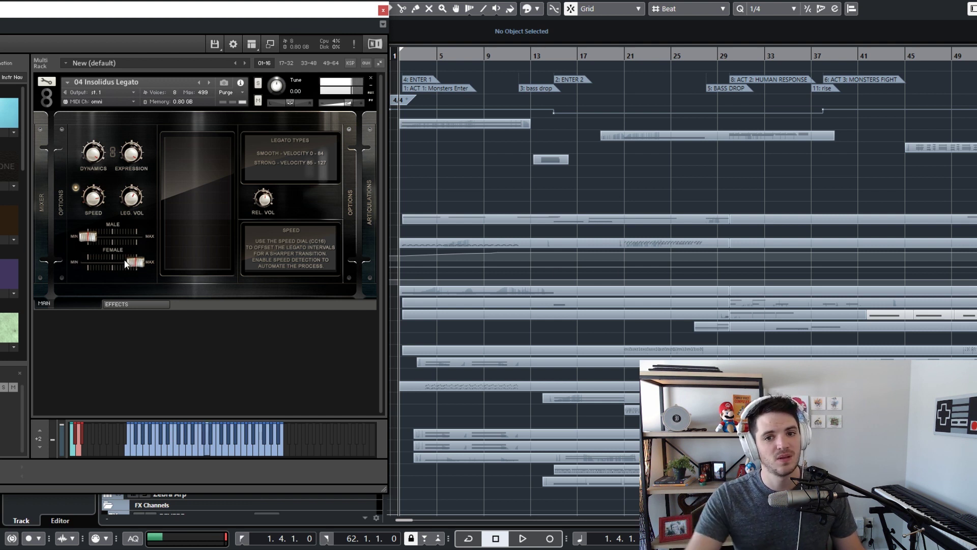
Set the Female level to the middle and the Male level slightly above the middle, and close Kontakt
{"action": "left_click_drag", "start_coordinate": [126, 264], "coordinate": [104, 263]}
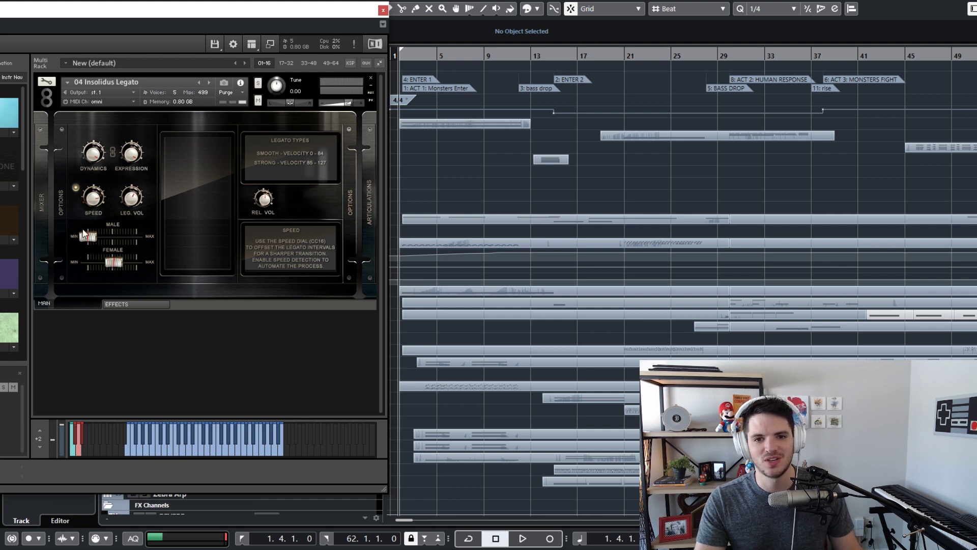
{"action": "left_click_drag", "start_coordinate": [230, 250], "coordinate": [234, 277]}
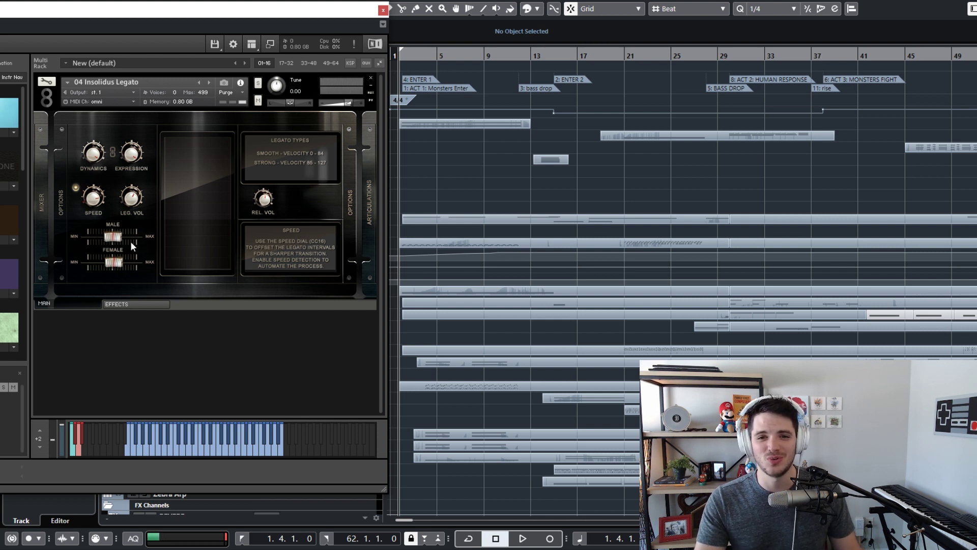
{"action": "left_click_drag", "start_coordinate": [145, 235], "coordinate": [191, 235]}
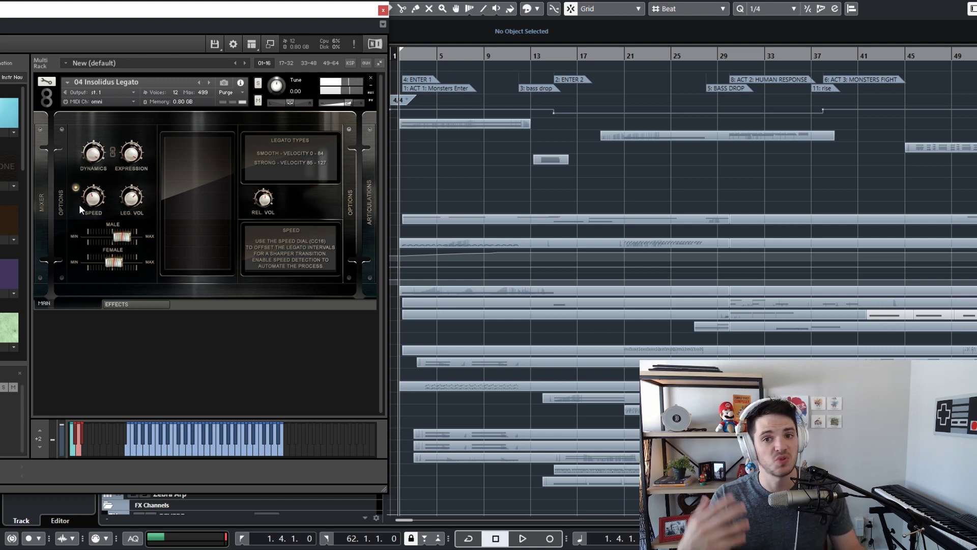
{"action": "left_click", "coordinate": [383, 10]}
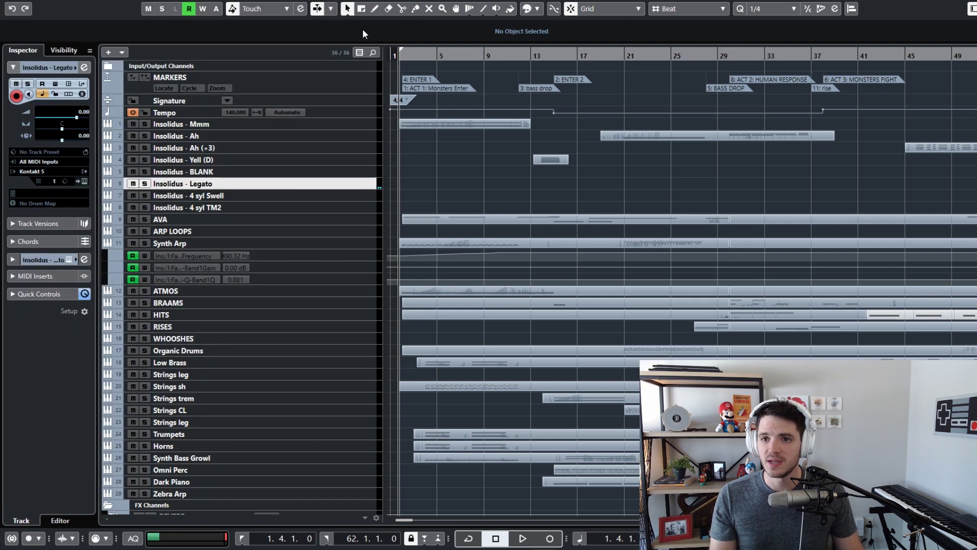
Select the Insolidus - 4 syl Swell track and open its Kontakt instrument
{"action": "left_click", "coordinate": [270, 198]}
{"action": "left_click", "coordinate": [271, 203]}
{"action": "left_click", "coordinate": [257, 196]}
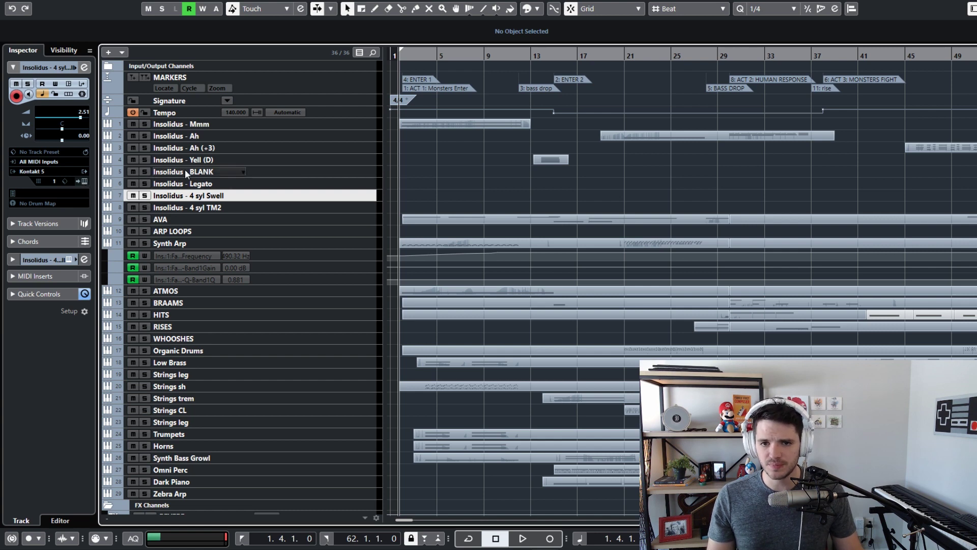
{"action": "key", "text": "Up"}
{"action": "key", "text": "Up"}
{"action": "key", "text": "Down"}
{"action": "key", "text": "Down"}
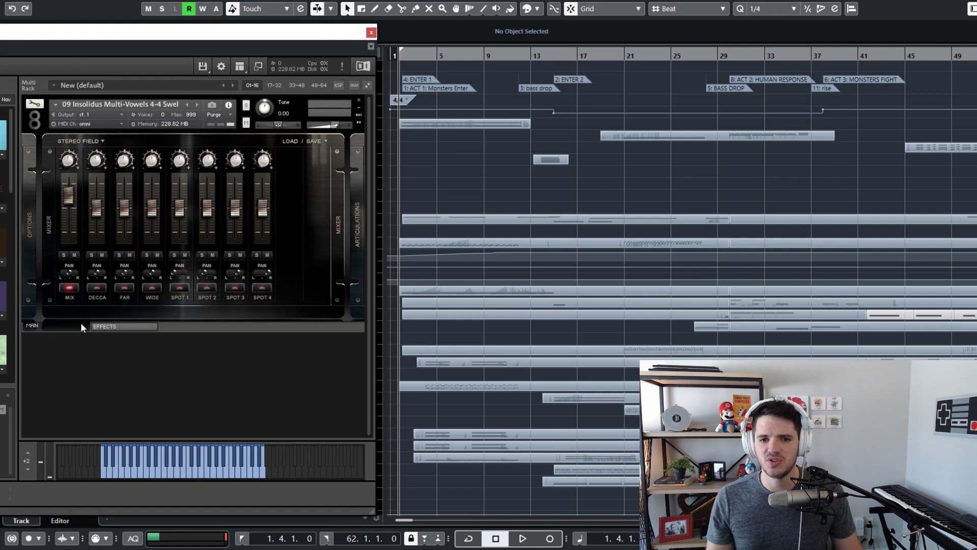
Show the Quick-Load browser and browse the 8DIO folder to the 8DIO Insolidus Choir single patches
{"action": "right_click", "coordinate": [152, 352]}
{"action": "left_click", "coordinate": [80, 227]}
{"action": "left_click", "coordinate": [78, 220]}
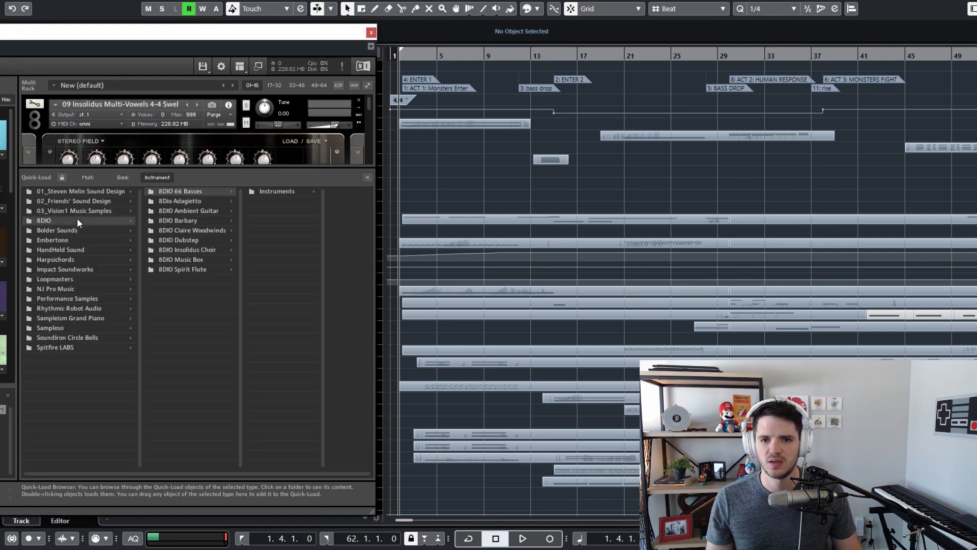
{"action": "left_click", "coordinate": [191, 230]}
{"action": "left_click", "coordinate": [188, 249]}
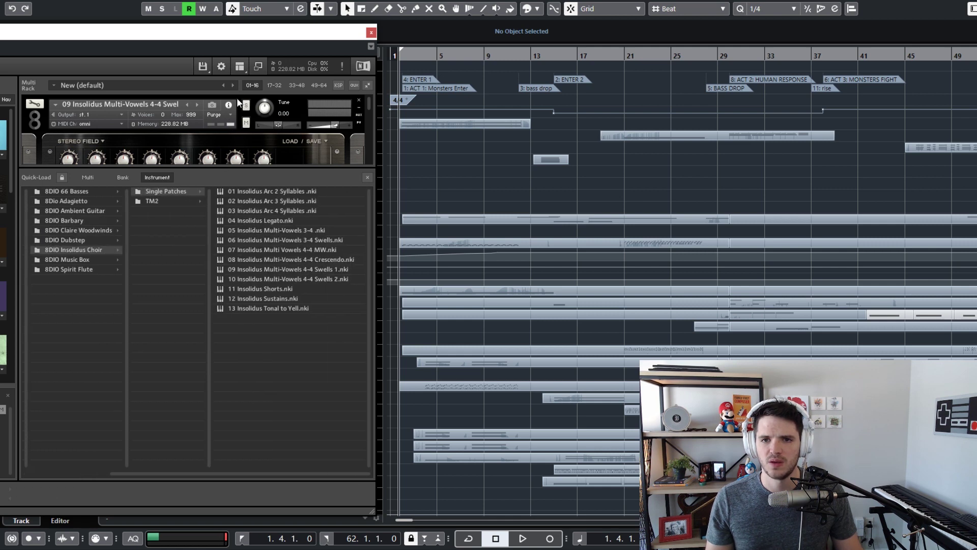
Examine the patches in the TM2 folder of Insolidus Choir, then hide the Quick-Load browser and close Kontakt
{"action": "left_click_drag", "start_coordinate": [216, 31], "coordinate": [100, 17]}
{"action": "left_click", "coordinate": [69, 188]}
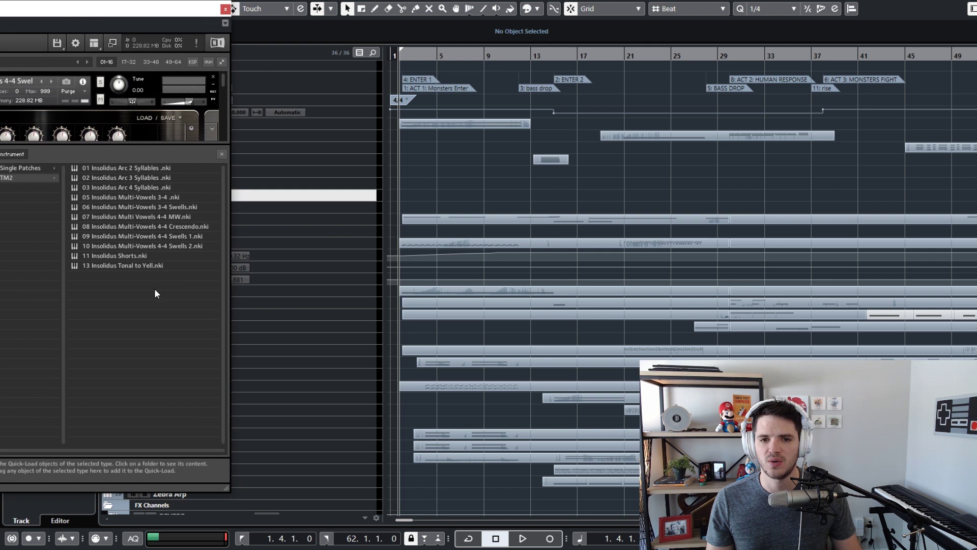
{"action": "left_click", "coordinate": [175, 200]}
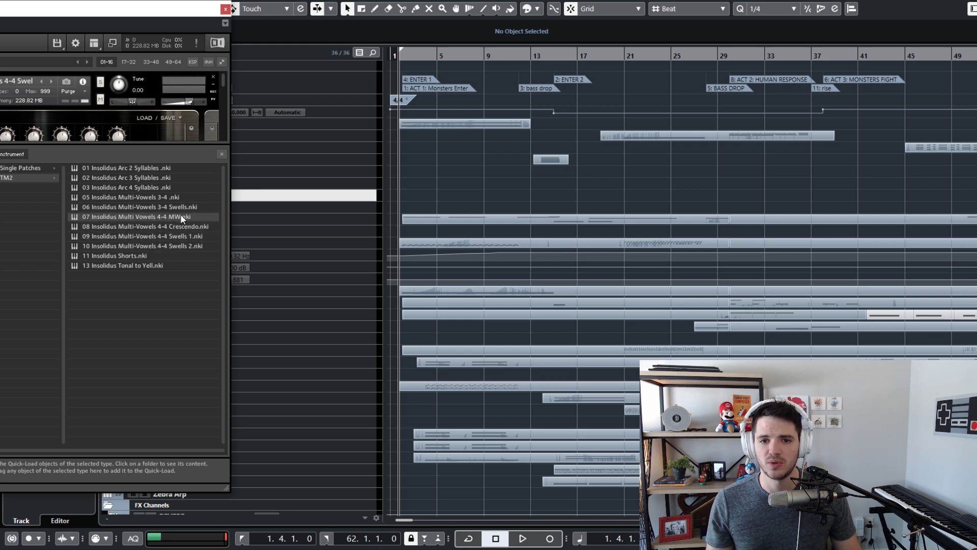
{"action": "key", "text": "Down"}
{"action": "key", "text": "Down"}
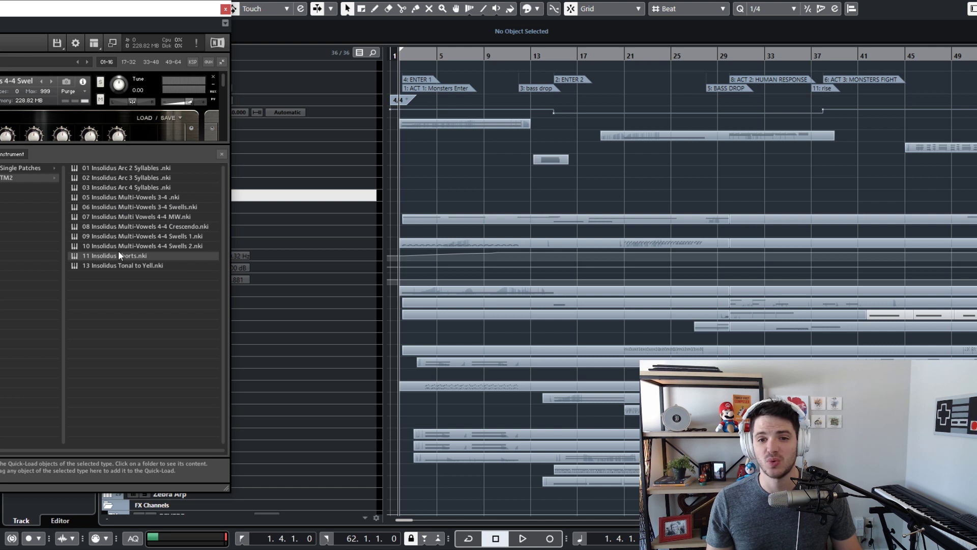
{"action": "key", "text": "Down"}
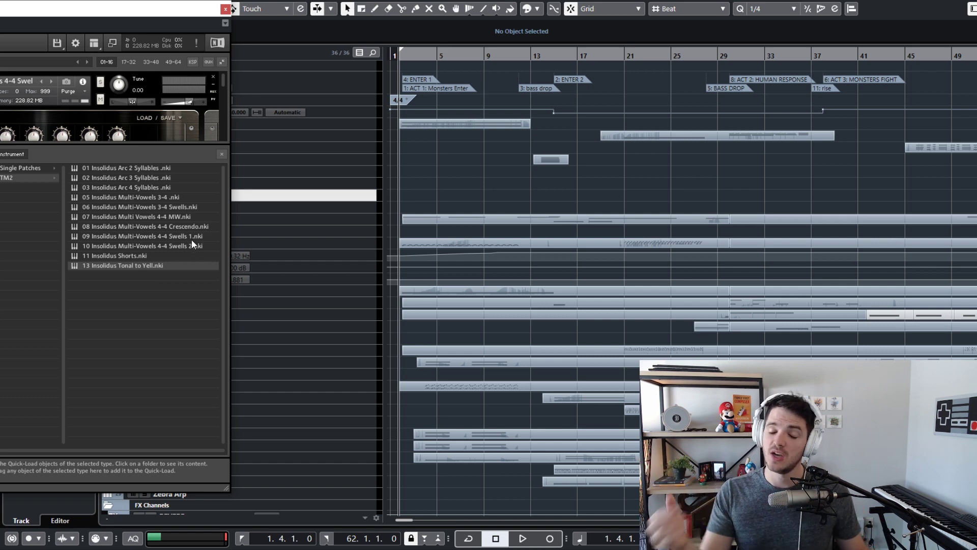
{"action": "left_click", "coordinate": [221, 153]}
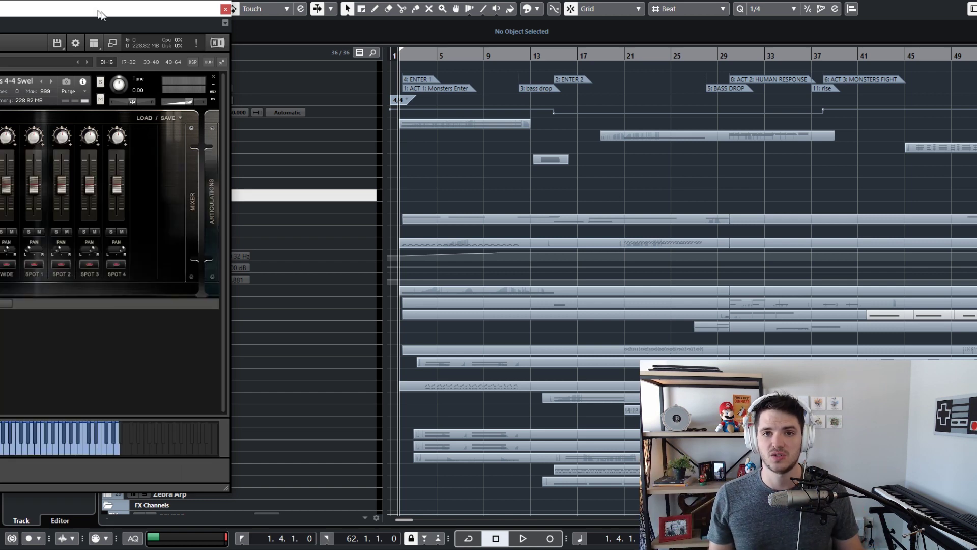
{"action": "left_click_drag", "start_coordinate": [96, 7], "coordinate": [307, 7]}
{"action": "left_click", "coordinate": [437, 5]}
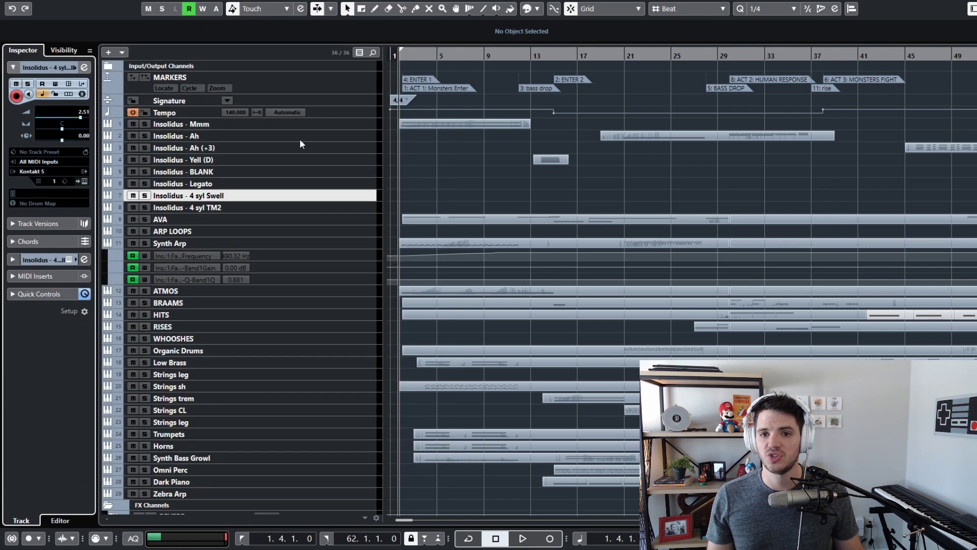
Reopen the Kontakt instrument of the Insolidus - 4 syl Swell track and select the MEH-NOH-CI-TUS articulation
{"action": "left_click", "coordinate": [282, 211]}
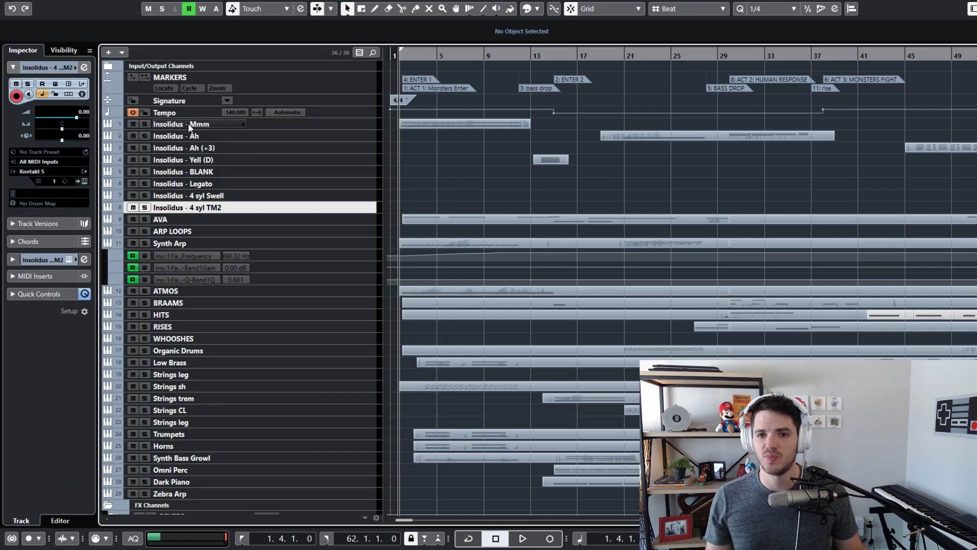
{"action": "left_click", "coordinate": [117, 199]}
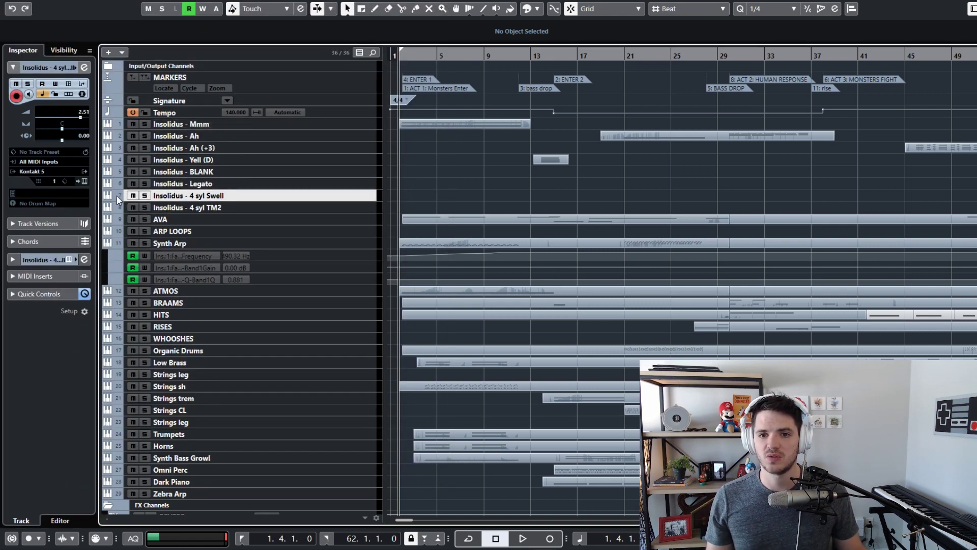
{"action": "left_click", "coordinate": [85, 181]}
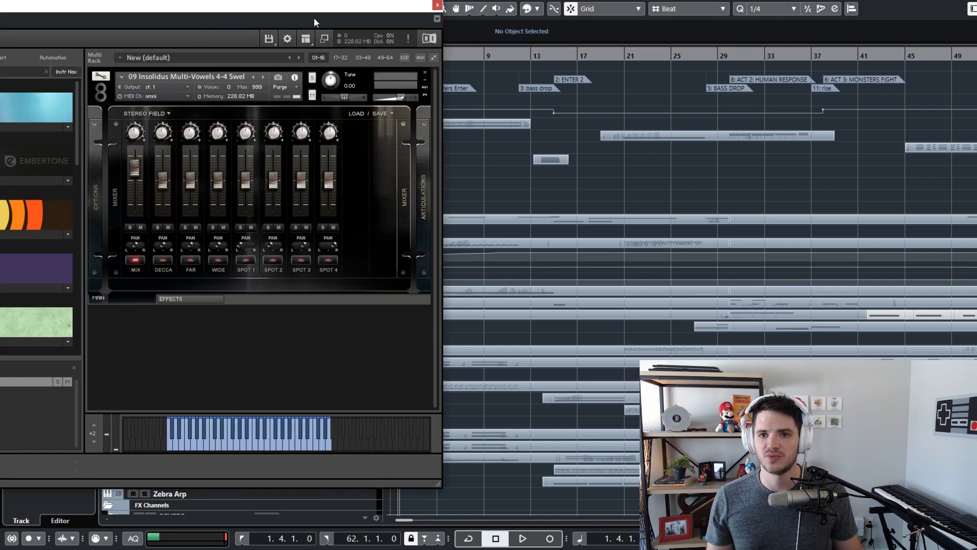
{"action": "left_click_drag", "start_coordinate": [374, 19], "coordinate": [421, 51]}
{"action": "left_click", "coordinate": [469, 228]}
{"action": "left_click", "coordinate": [307, 177]}
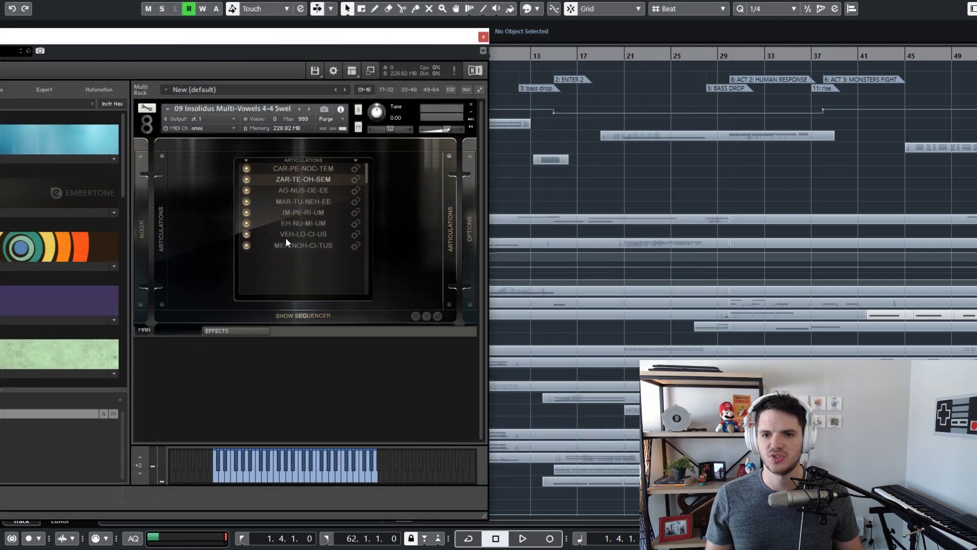
{"action": "left_click", "coordinate": [306, 244]}
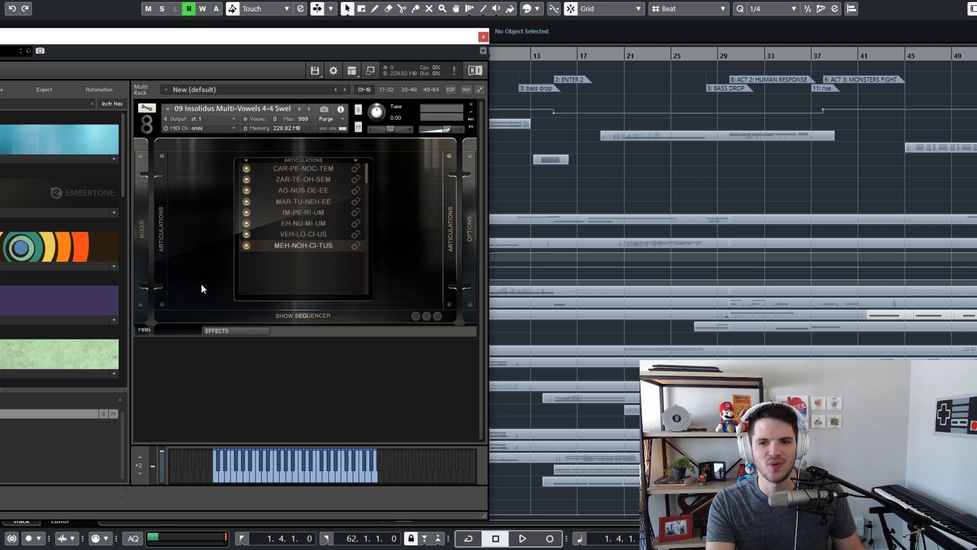
Move the Kontakt window off the track list and solo the Insolidus - 4 syl Swell track
{"action": "left_click_drag", "start_coordinate": [338, 40], "coordinate": [232, 49]}
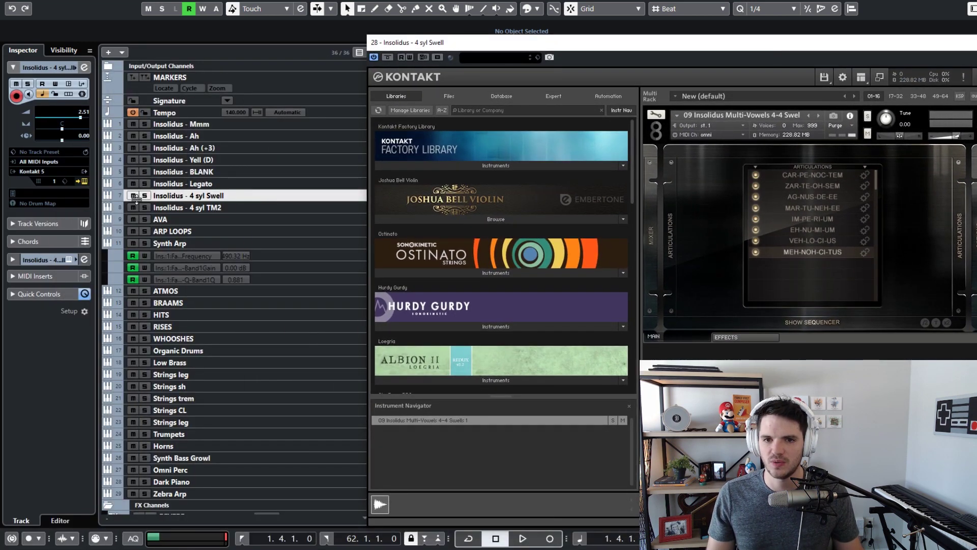
{"action": "left_click", "coordinate": [144, 196]}
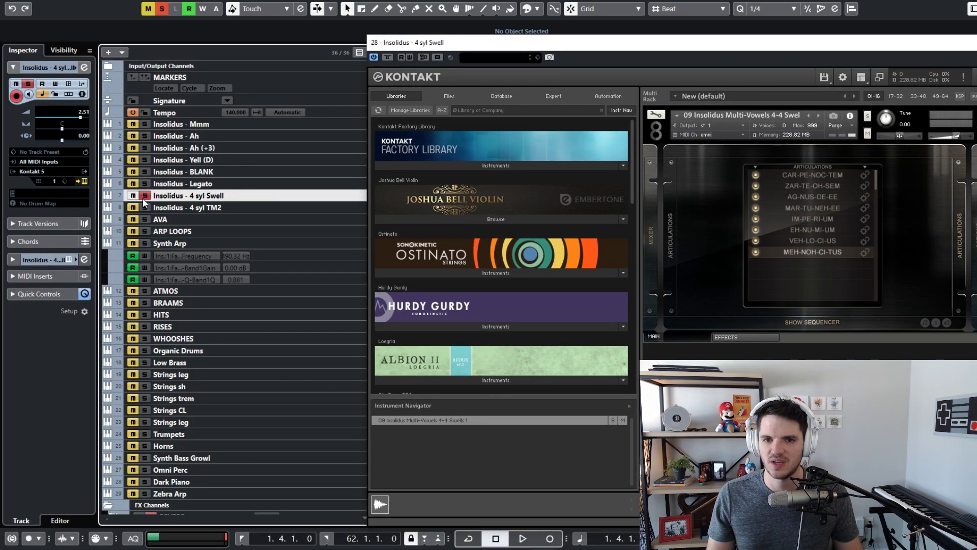
{"action": "left_click_drag", "start_coordinate": [648, 50], "coordinate": [737, 53]}
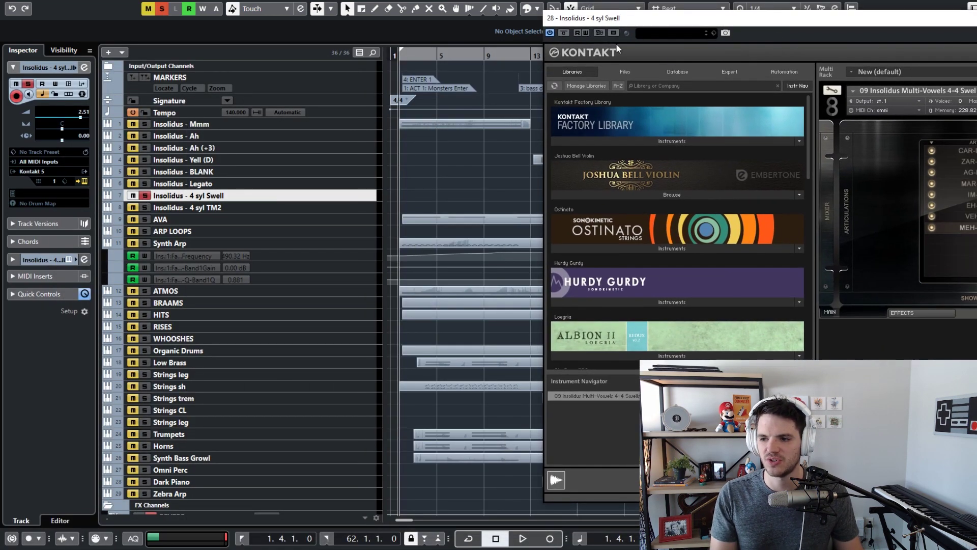
Run playback to about bar 16 with the articulations in view, move the playhead to bar 17, and run playback to about bar 21
{"action": "key", "text": "space"}
{"action": "left_click_drag", "start_coordinate": [693, 19], "coordinate": [15, 21]}
{"action": "left_click_drag", "start_coordinate": [389, 107], "coordinate": [357, 106]}
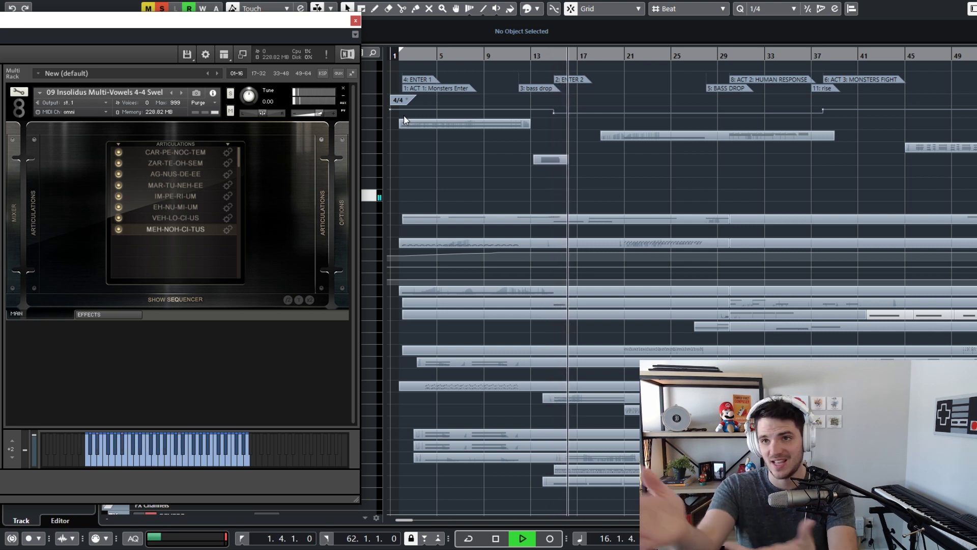
{"action": "key", "text": "space"}
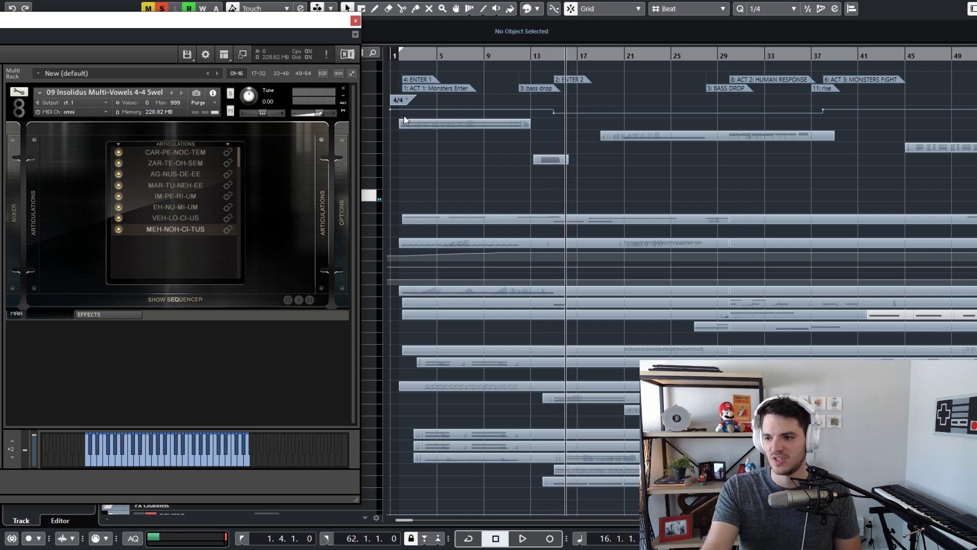
{"action": "key", "text": "KP_Add"}
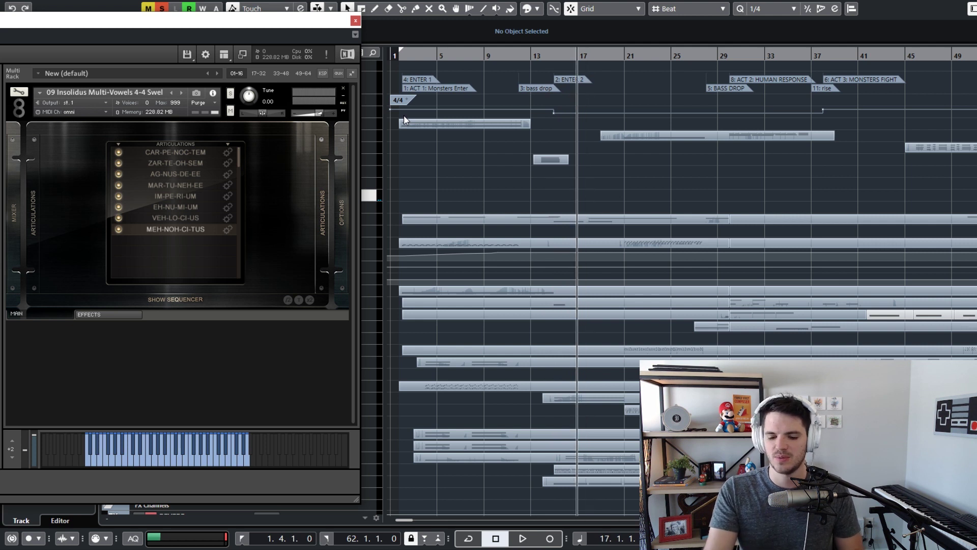
{"action": "key", "text": "space"}
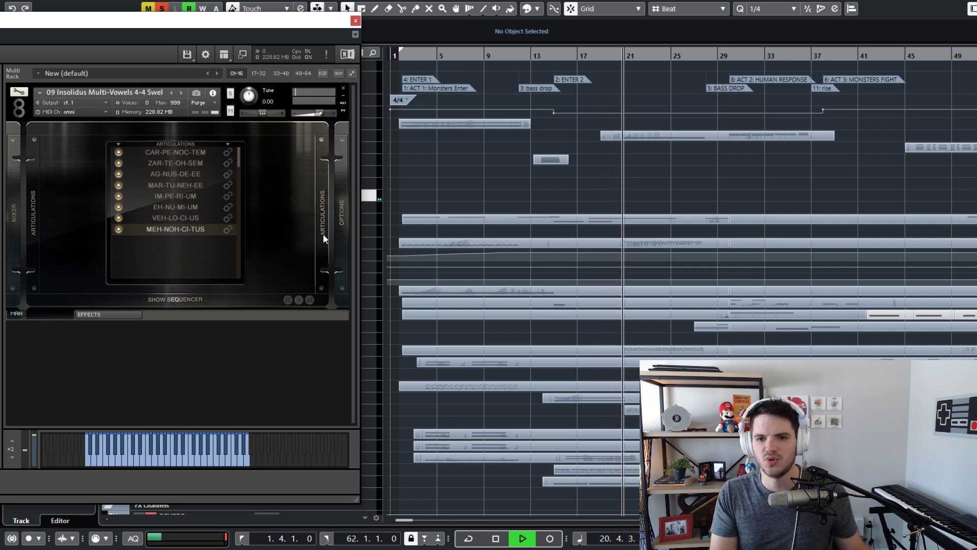
{"action": "key", "text": "space"}
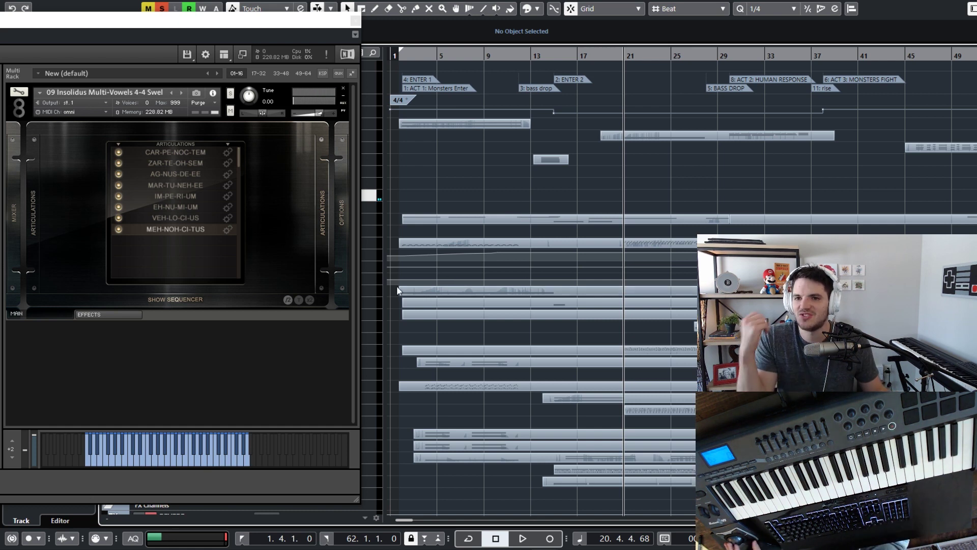
Close the 4 syl Swell instrument and open the Kontakt instrument of the Insolidus - 4 syl TM2 track
{"action": "left_click", "coordinate": [356, 22]}
{"action": "left_click", "coordinate": [267, 208]}
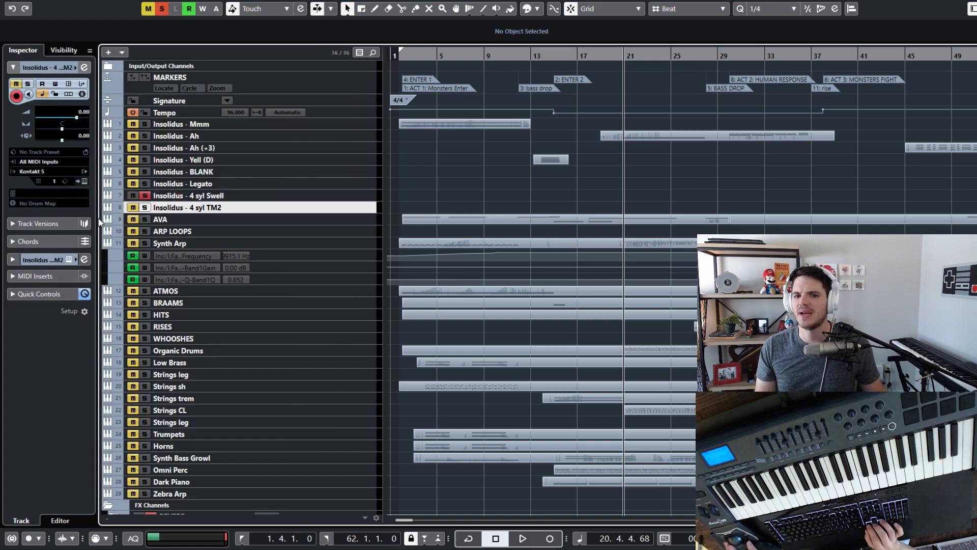
{"action": "left_click", "coordinate": [81, 181]}
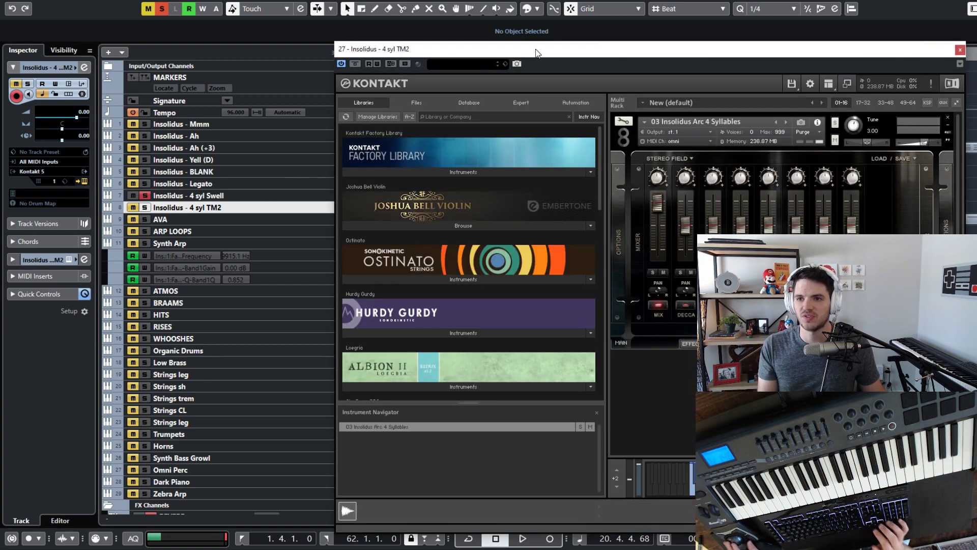
Move the Kontakt window clear of the arrangement and show the articulations list of the 03 Insolidus Arc 4 Syllables patch
{"action": "left_click_drag", "start_coordinate": [540, 43], "coordinate": [5, 17]}
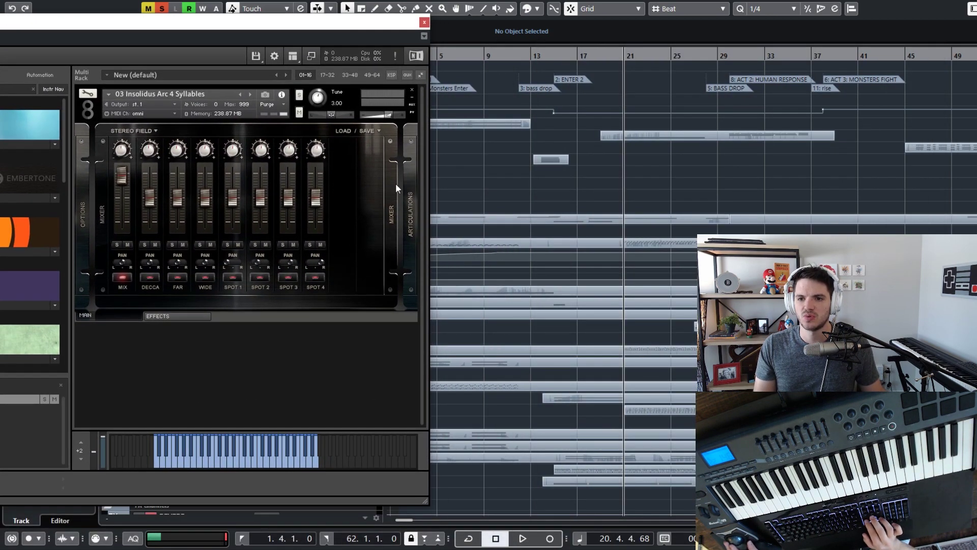
{"action": "left_click", "coordinate": [395, 184]}
{"action": "left_click_drag", "start_coordinate": [280, 22], "coordinate": [255, 15]}
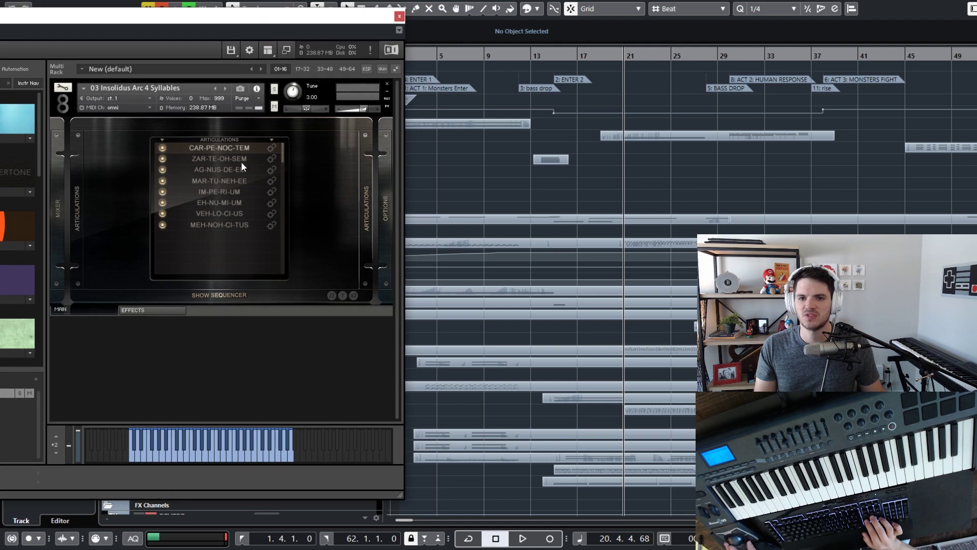
{"action": "left_click_drag", "start_coordinate": [73, 19], "coordinate": [104, 83]}
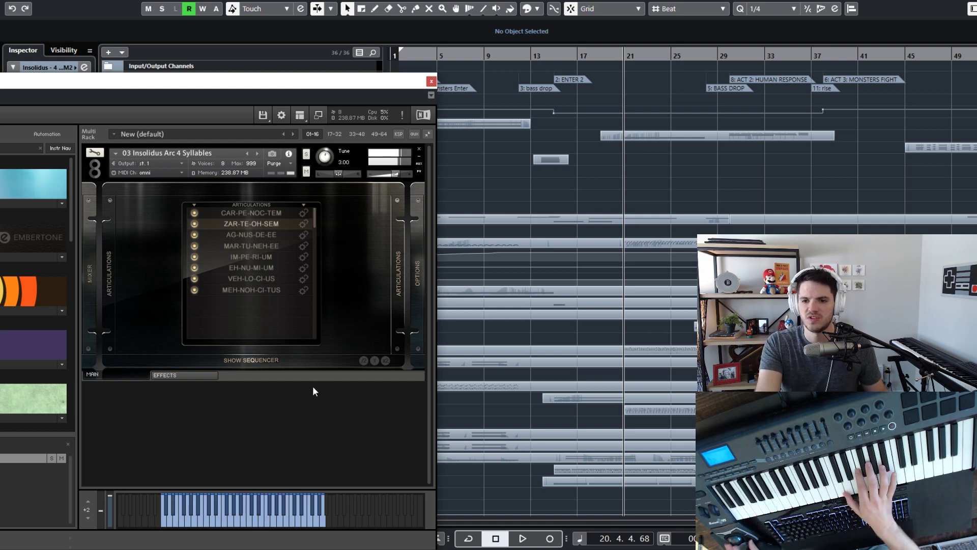
{"action": "left_click", "coordinate": [358, 362]}
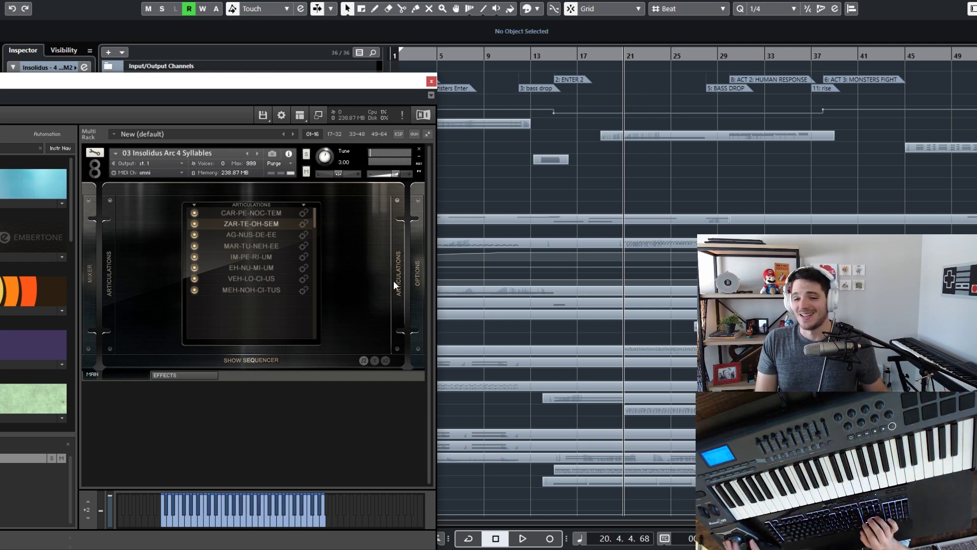
Close the 4 syl TM2 instrument, return the playhead to 1.4.1.0 and open the Kontakt instrument of the Insolidus - Mmm track
{"action": "left_click", "coordinate": [432, 82]}
{"action": "key", "text": "Up"}
{"action": "key", "text": "Up"}
{"action": "key", "text": "Up"}
{"action": "key", "text": "Up"}
{"action": "key", "text": "Up"}
{"action": "key", "text": "Up"}
{"action": "key", "text": "Up"}
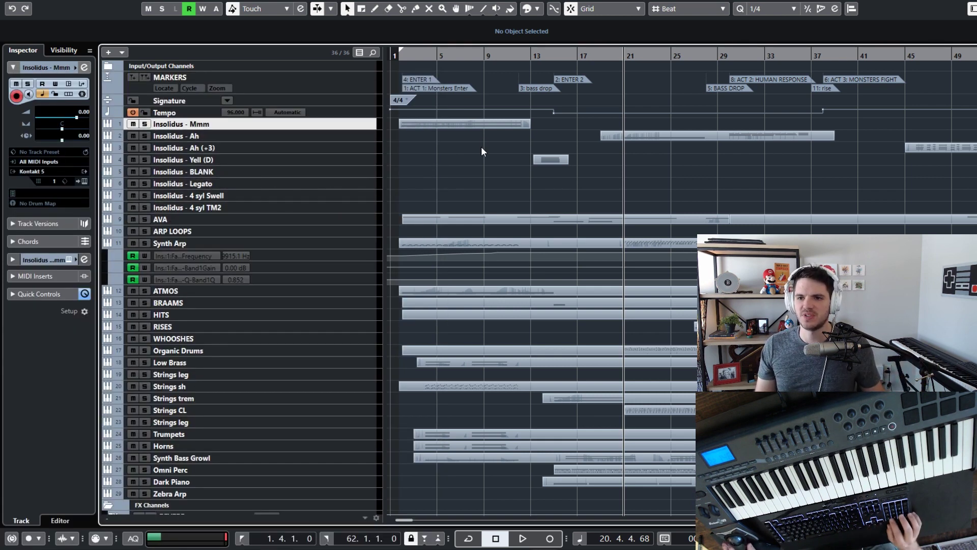
{"action": "key", "text": "KP_1"}
{"action": "key", "text": "e"}
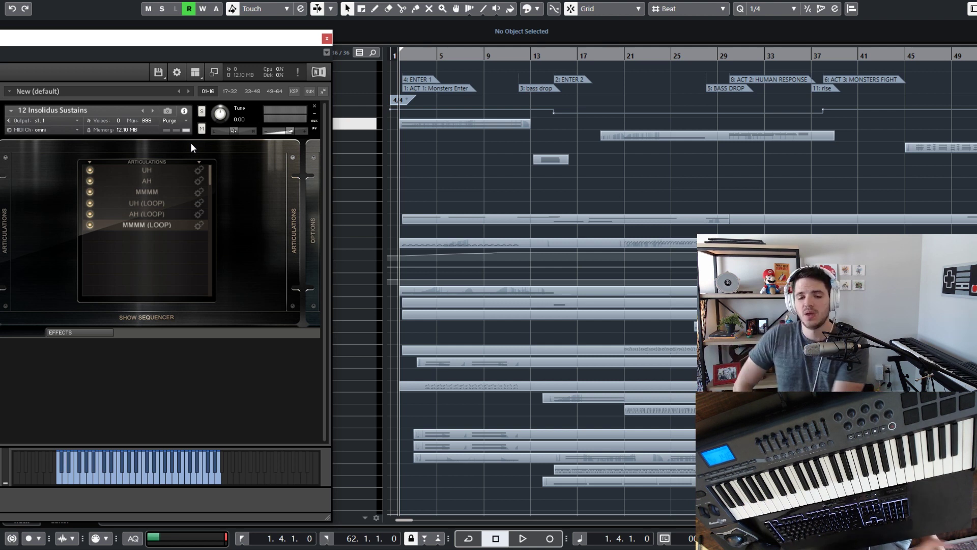
Audition the MMMM articulation, switch the patch back to MMMM (LOOP) and close the instrument
{"action": "left_click", "coordinate": [150, 193]}
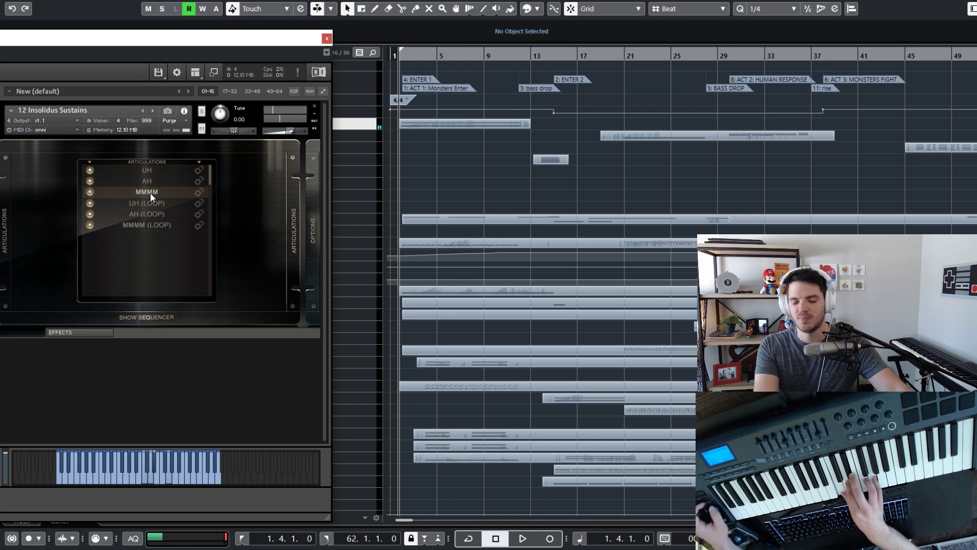
{"action": "left_click", "coordinate": [128, 225]}
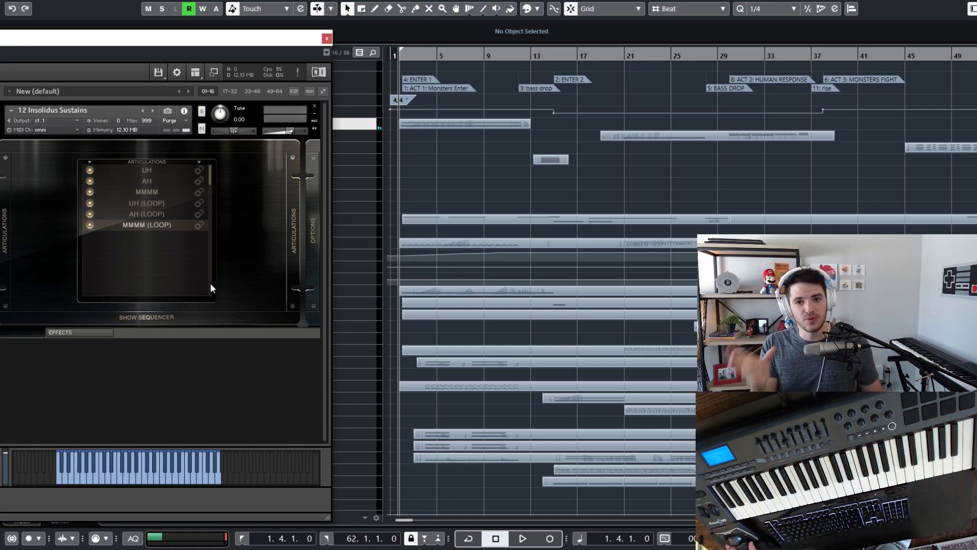
{"action": "left_click", "coordinate": [326, 38]}
Solo the Insolidus - Mmm track and play it to about bar 9, inspecting its notes and modulation curve in the Key Editor
{"action": "left_click", "coordinate": [145, 124]}
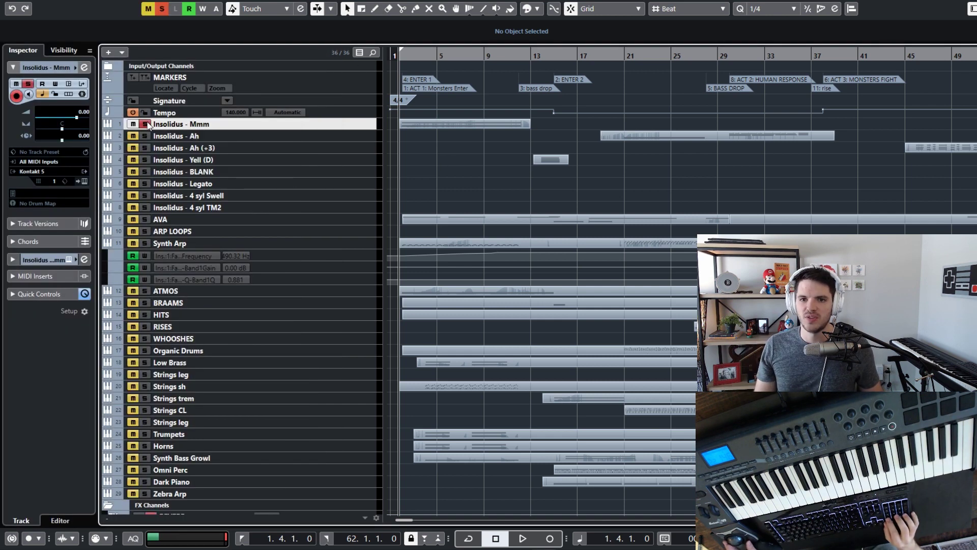
{"action": "key", "text": "space"}
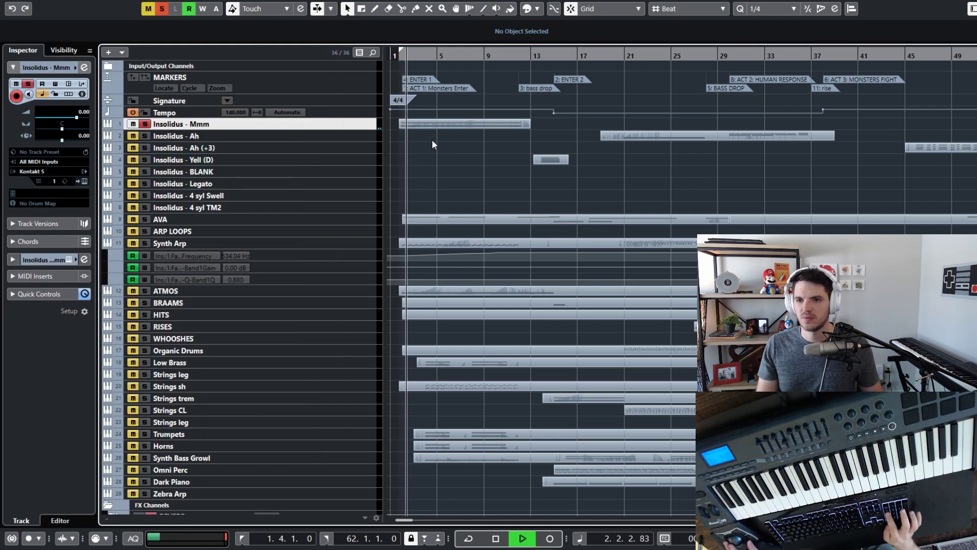
{"action": "double_click", "coordinate": [435, 124]}
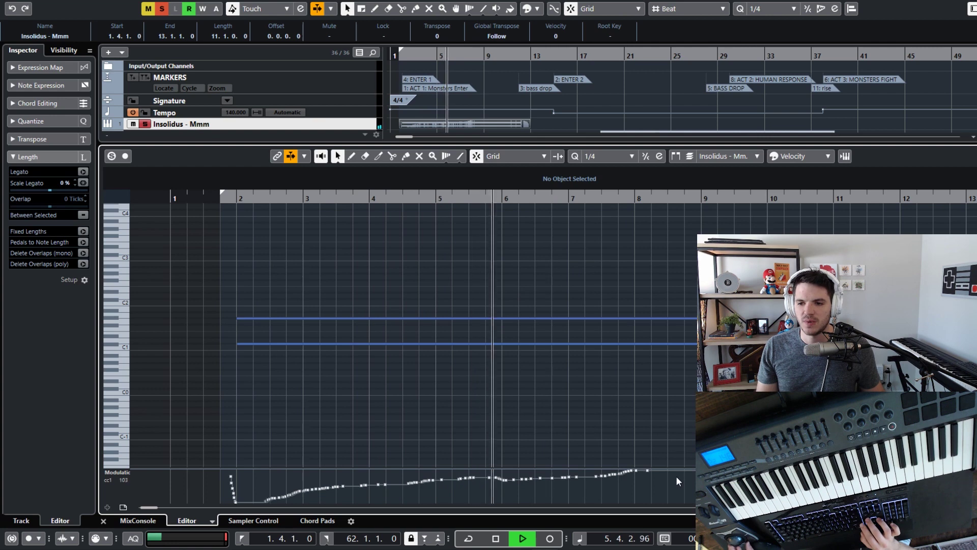
{"action": "scroll", "coordinate": [560, 255], "scroll_direction": "right", "scroll_amount": 3}
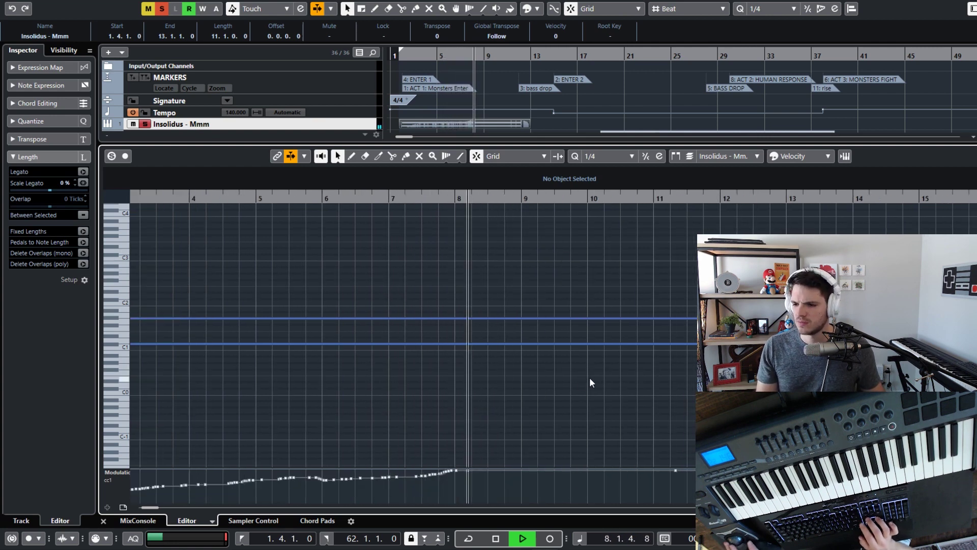
{"action": "key", "text": "ctrl+e"}
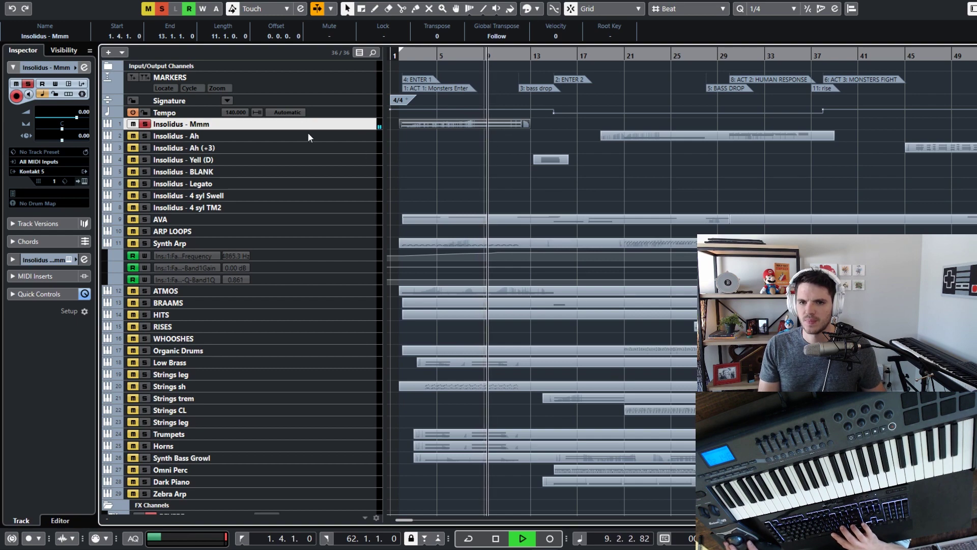
{"action": "key", "text": "space"}
Open the Kontakt instrument of the Insolidus - Ah track to view its articulations, and close it again
{"action": "left_click", "coordinate": [283, 134]}
{"action": "left_click", "coordinate": [84, 182]}
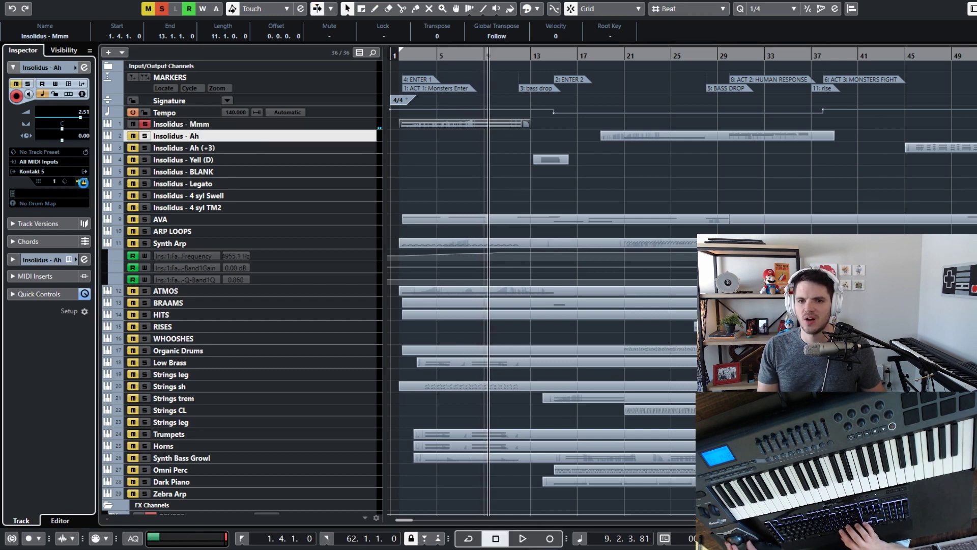
{"action": "left_click_drag", "start_coordinate": [577, 35], "coordinate": [149, 31]}
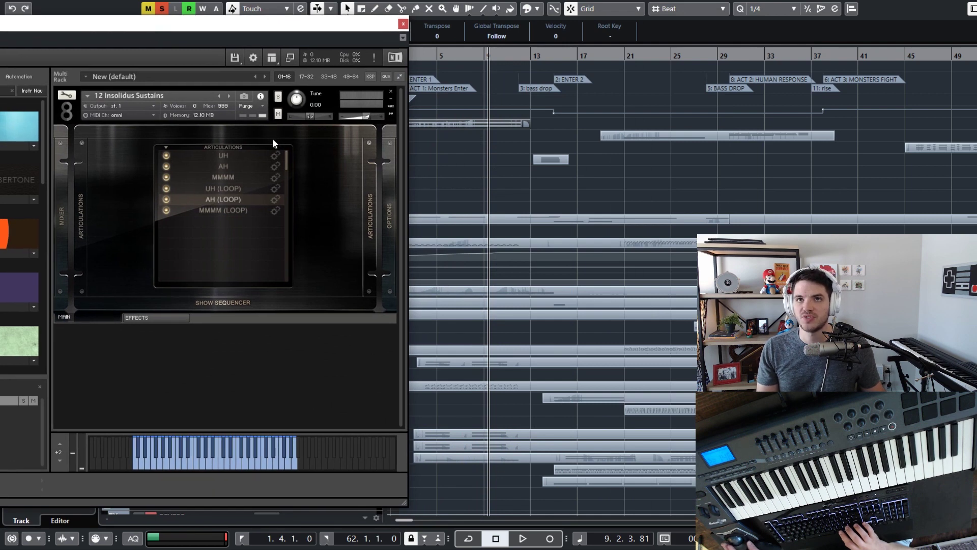
{"action": "left_click", "coordinate": [402, 23]}
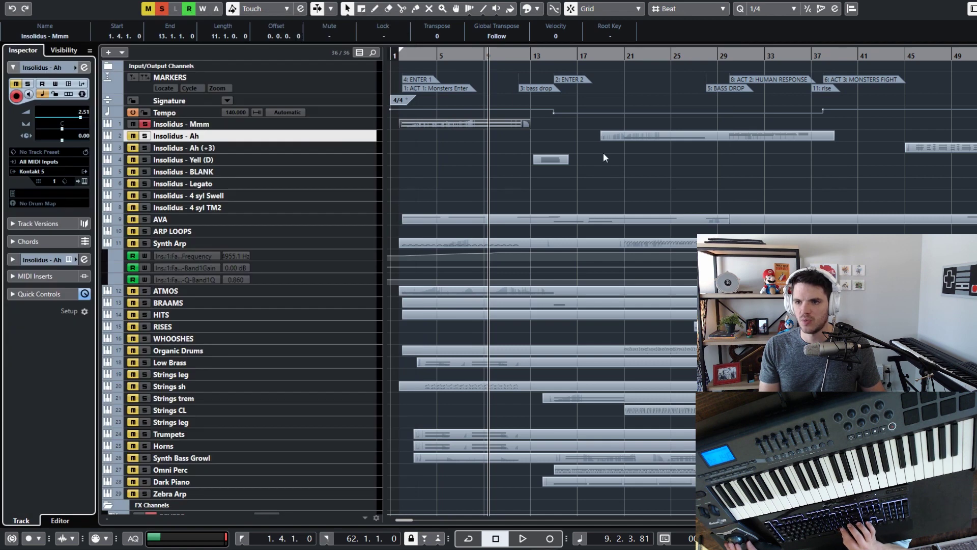
Solo Insolidus - Ah instead of Insolidus - Mmm and play its part from bar 21 in the Key Editor
{"action": "left_click", "coordinate": [598, 148]}
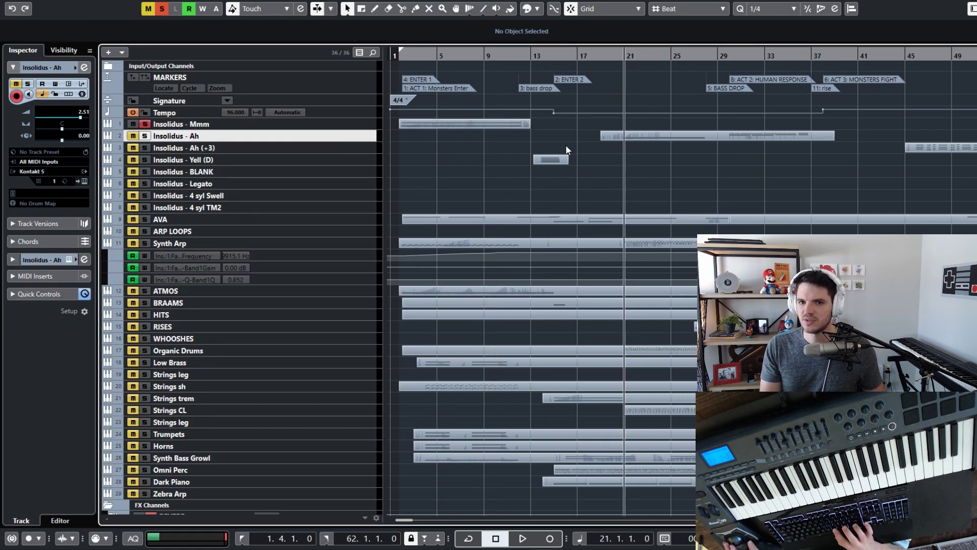
{"action": "left_click", "coordinate": [144, 136]}
{"action": "key", "text": "space"}
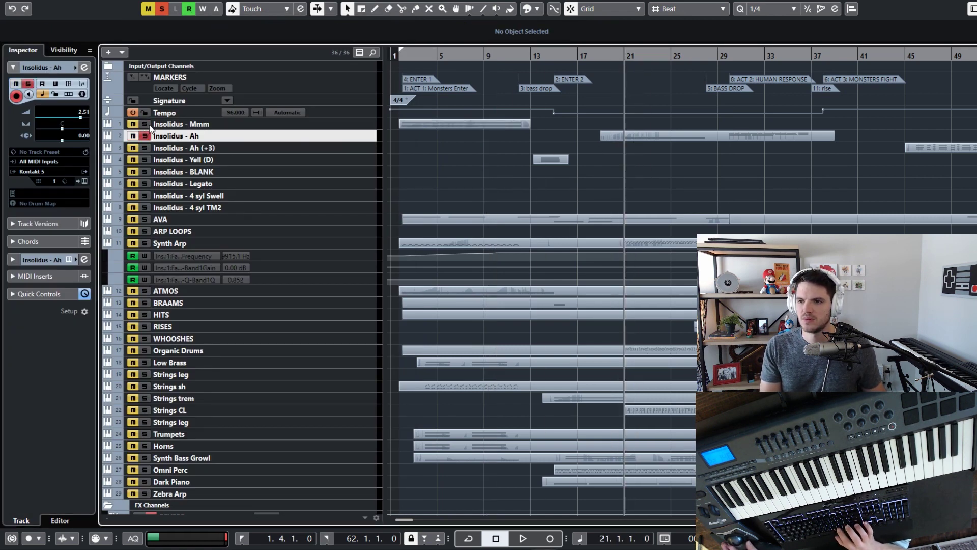
{"action": "double_click", "coordinate": [665, 135]}
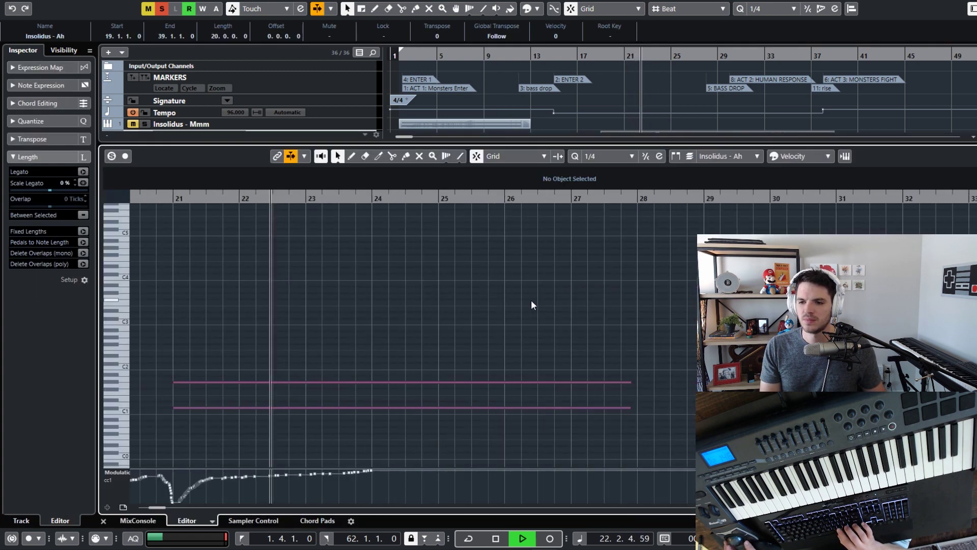
{"action": "key", "text": "space"}
Play the Insolidus - Ah part from bar 30 to about bar 37 in the Key Editor, and close the editor
{"action": "key", "text": "KP_8"}
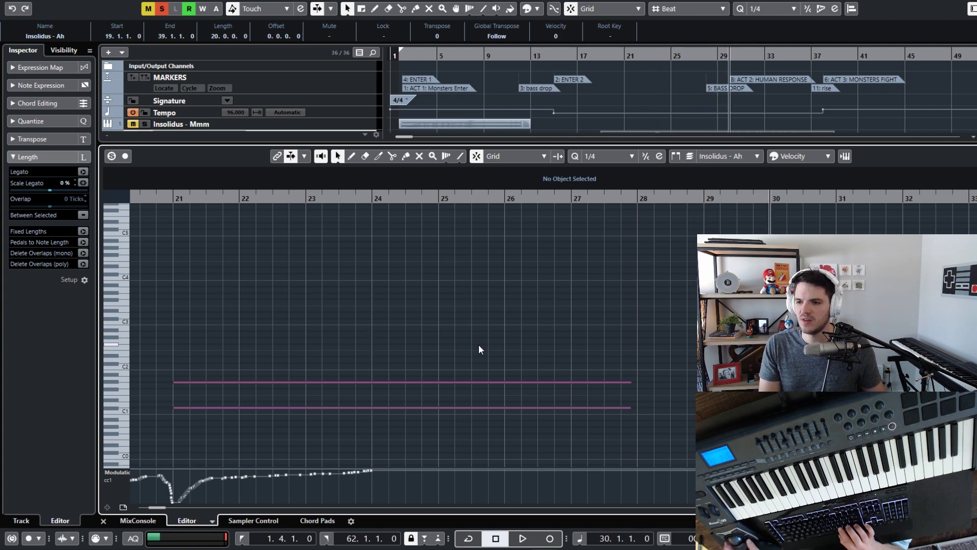
{"action": "scroll", "coordinate": [479, 349], "scroll_direction": "right", "scroll_amount": 8}
{"action": "scroll", "coordinate": [478, 344], "scroll_direction": "left", "scroll_amount": 3}
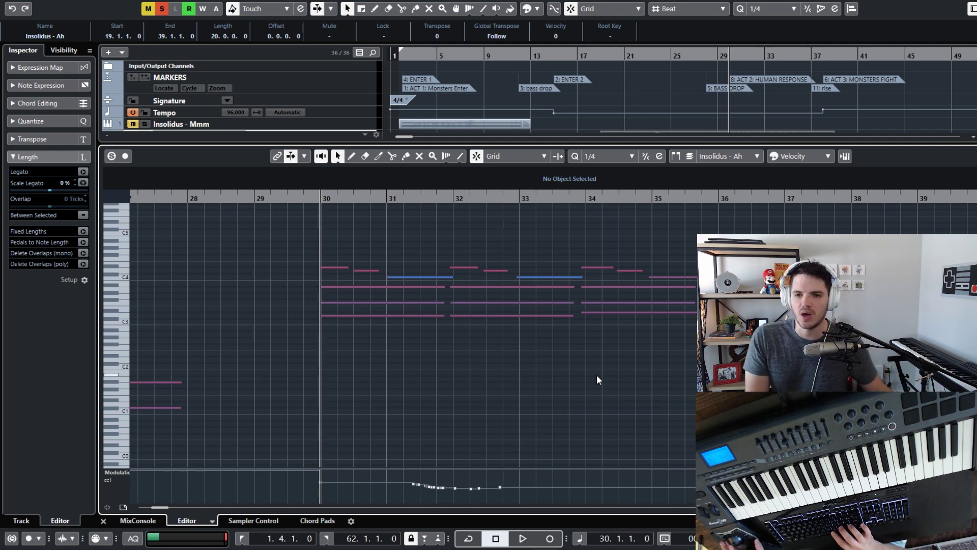
{"action": "key", "text": "space"}
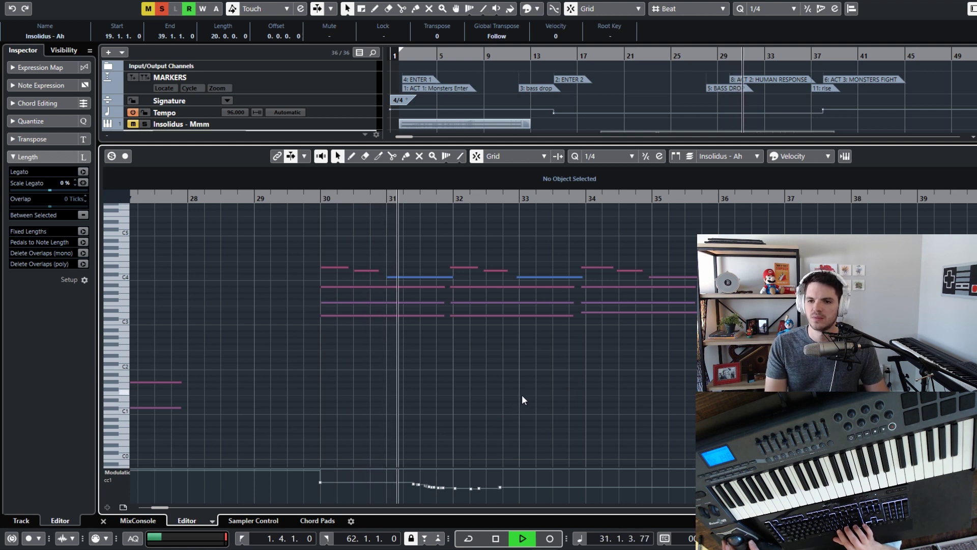
{"action": "key", "text": "f"}
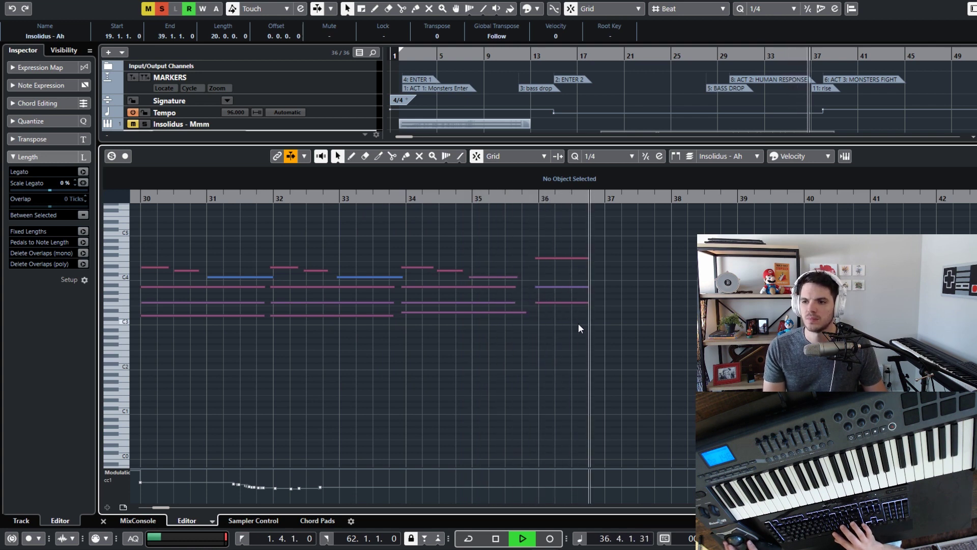
{"action": "key", "text": "ctrl+e"}
{"action": "key", "text": "space"}
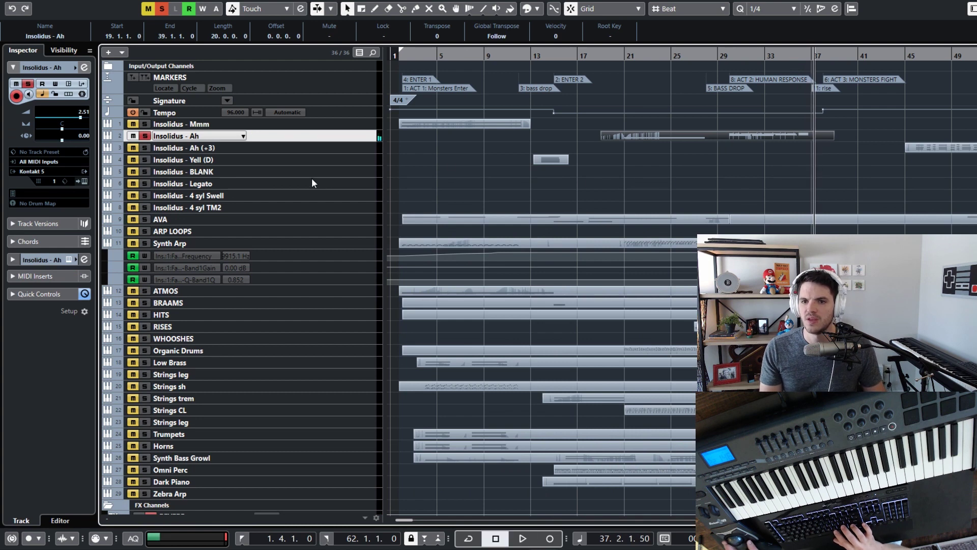
Select the Insolidus - Ah (+3) part that starts at bar 45 and its track
{"action": "scroll", "coordinate": [470, 154], "scroll_direction": "right", "scroll_amount": 4}
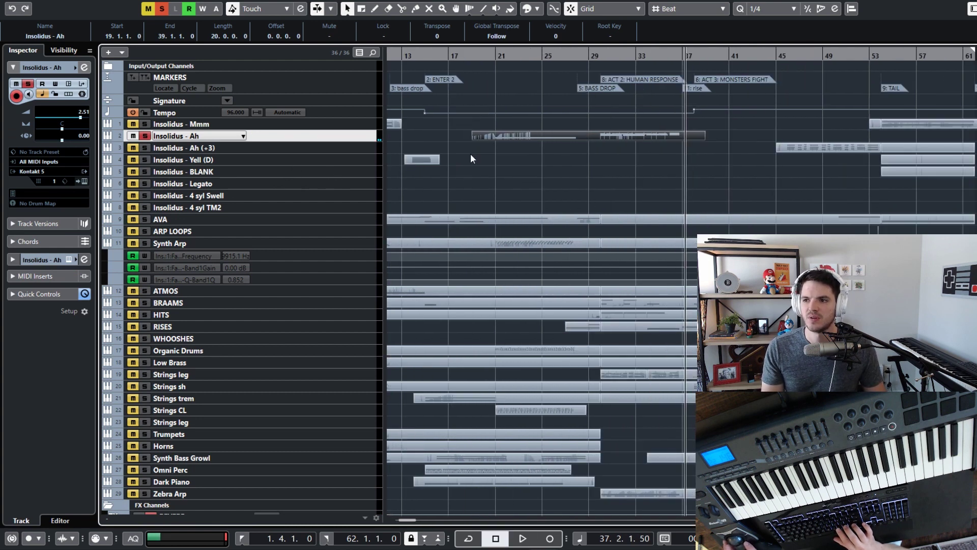
{"action": "left_click", "coordinate": [790, 148]}
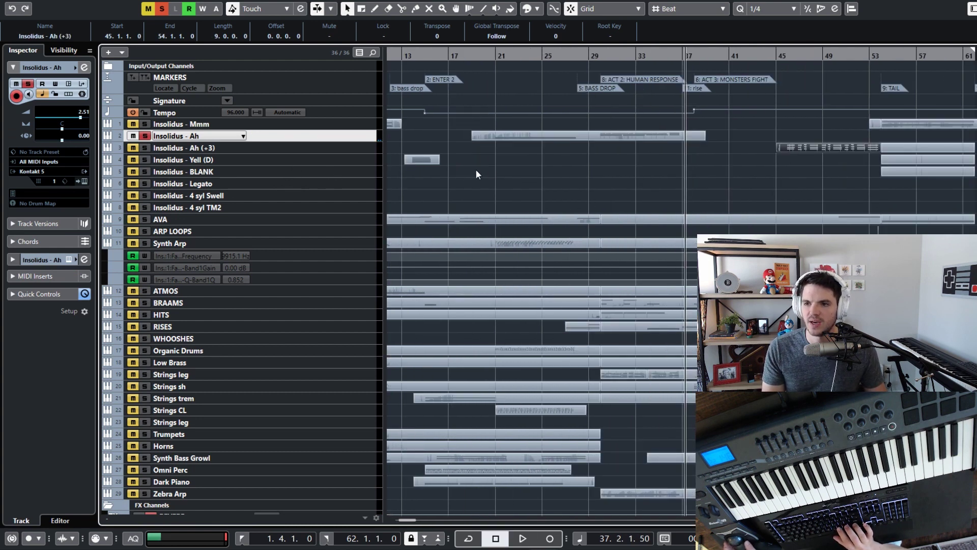
{"action": "scroll", "coordinate": [472, 170], "scroll_direction": "right", "scroll_amount": 5}
{"action": "left_click", "coordinate": [277, 148]}
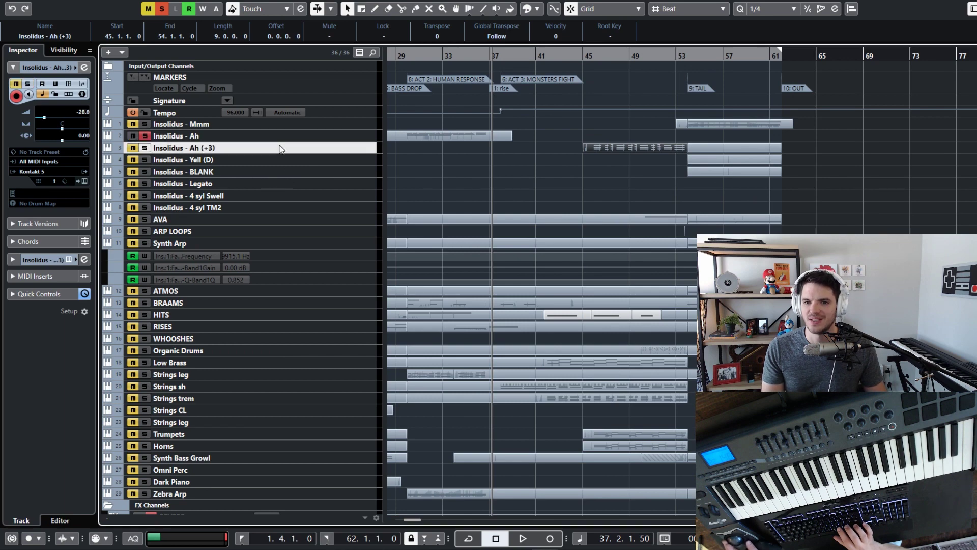
Solo Insolidus - Ah (+3) as well, and sound the highest playable key in the Insolidus - Ah track's Kontakt instrument
{"action": "left_click", "coordinate": [107, 185]}
{"action": "left_click_drag", "start_coordinate": [229, 65], "coordinate": [336, 32]}
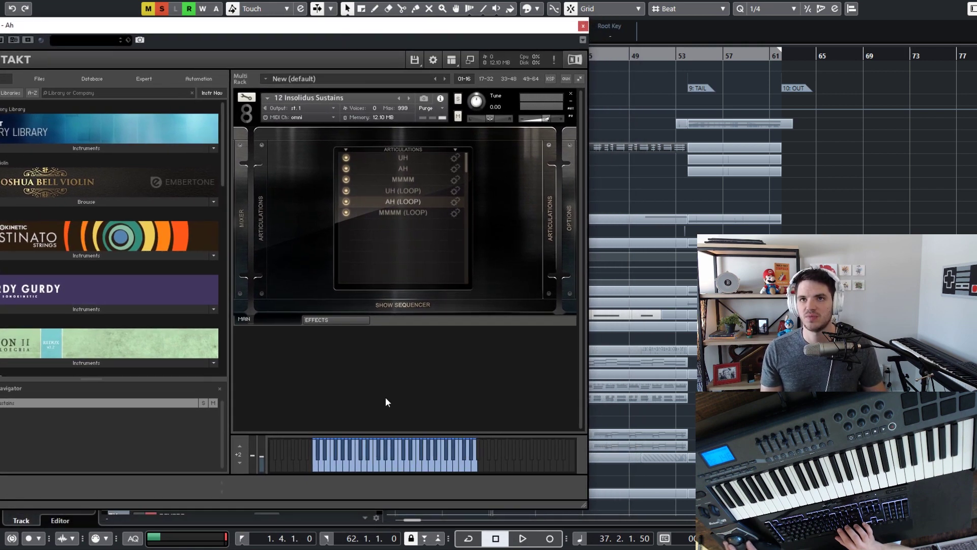
{"action": "left_click", "coordinate": [474, 463]}
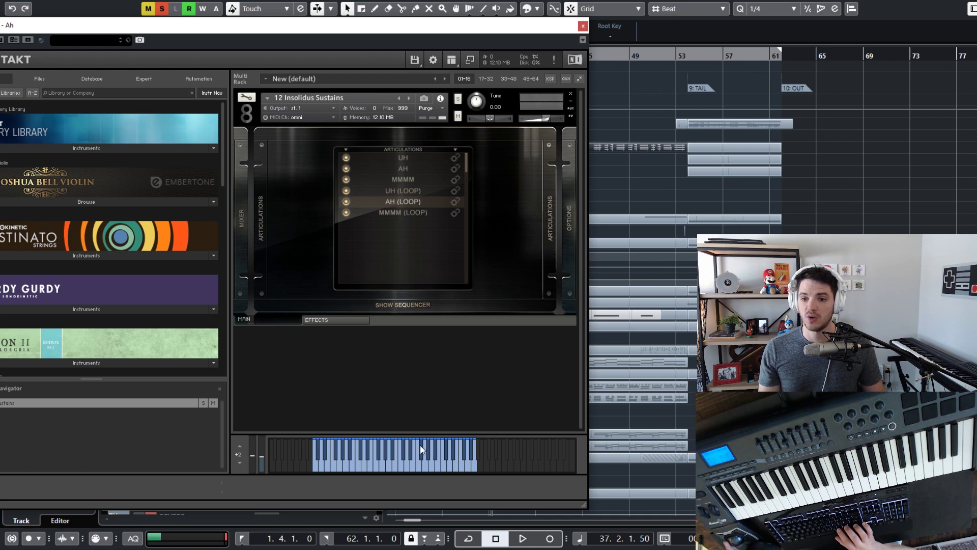
{"action": "left_click", "coordinate": [475, 464]}
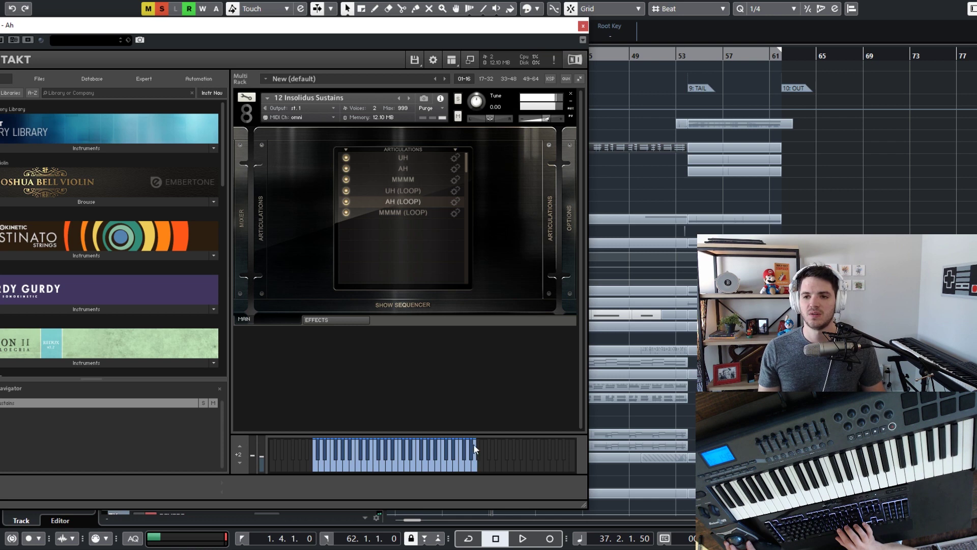
{"action": "left_click", "coordinate": [583, 27]}
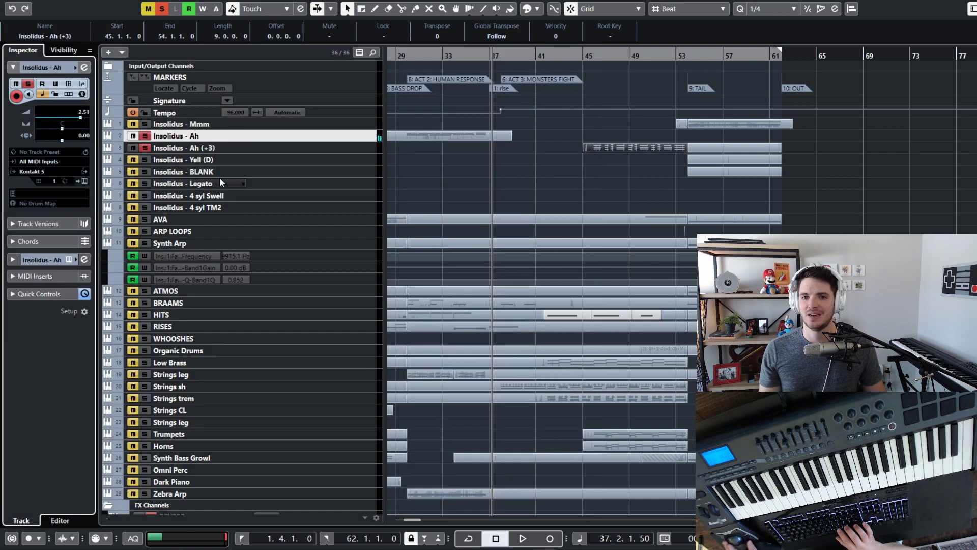
Open the Kontakt instrument of the Insolidus - Ah (+3) track to examine its tuning and key range, and close it
{"action": "left_click", "coordinate": [265, 148]}
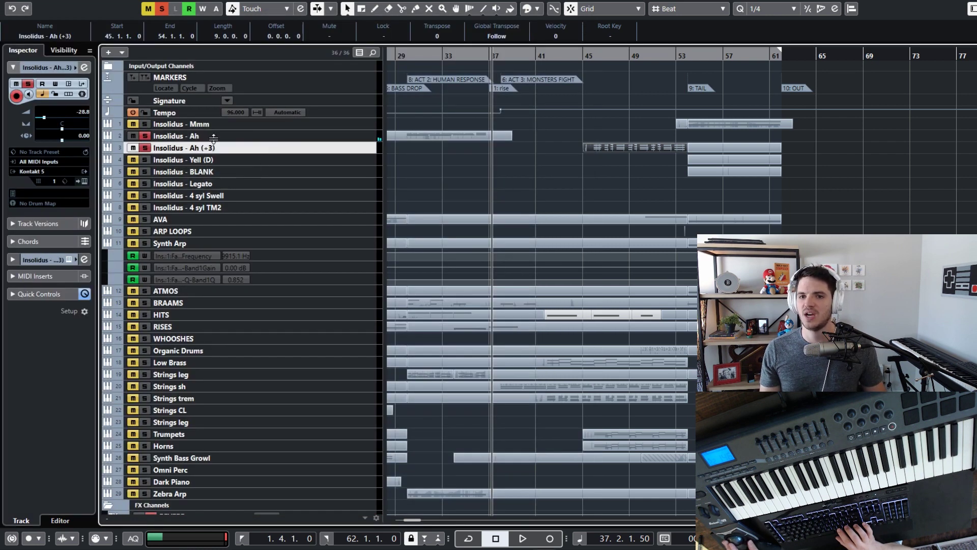
{"action": "left_click", "coordinate": [85, 172]}
{"action": "left_click_drag", "start_coordinate": [267, 13], "coordinate": [328, 23]}
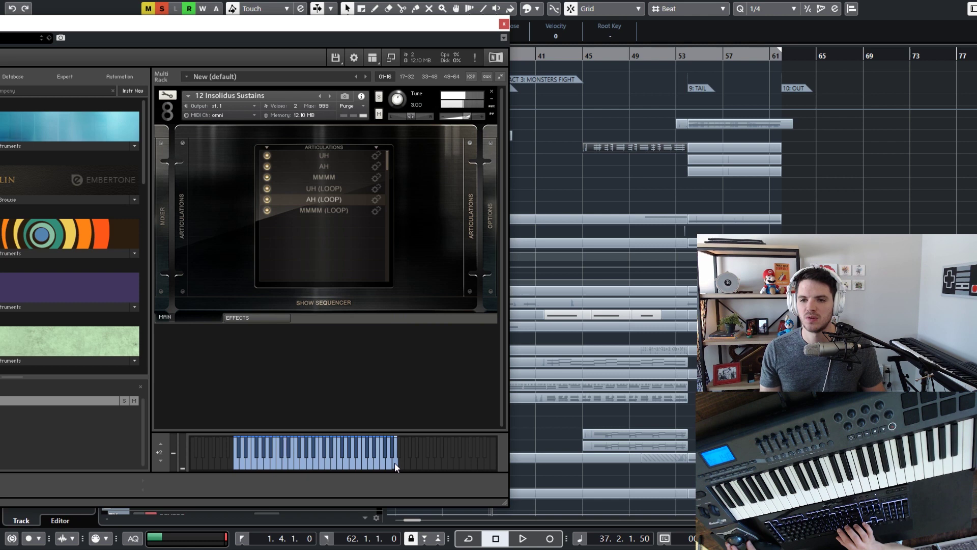
{"action": "left_click", "coordinate": [503, 24]}
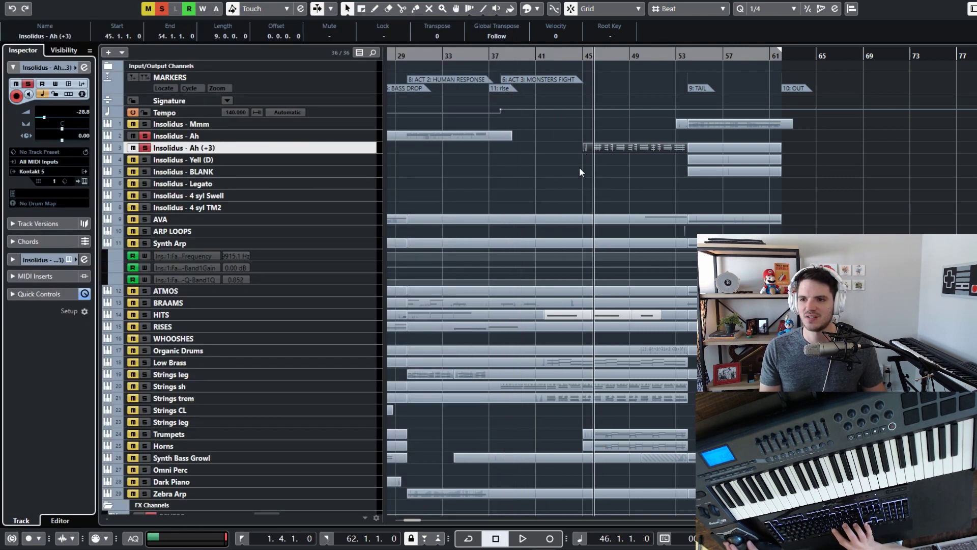
Open the Insolidus - Ah (+3) part in the Key Editor to examine its notes, and close the editor
{"action": "double_click", "coordinate": [603, 147]}
{"action": "scroll", "coordinate": [560, 269], "scroll_direction": "left", "scroll_amount": 3}
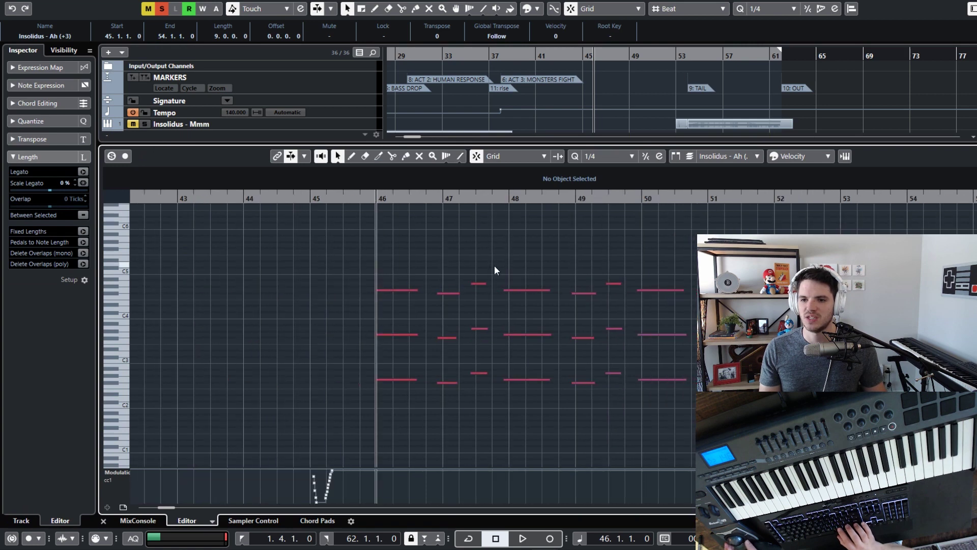
{"action": "scroll", "coordinate": [494, 265], "scroll_direction": "right", "scroll_amount": 3}
{"action": "scroll", "coordinate": [493, 264], "scroll_direction": "left", "scroll_amount": 3}
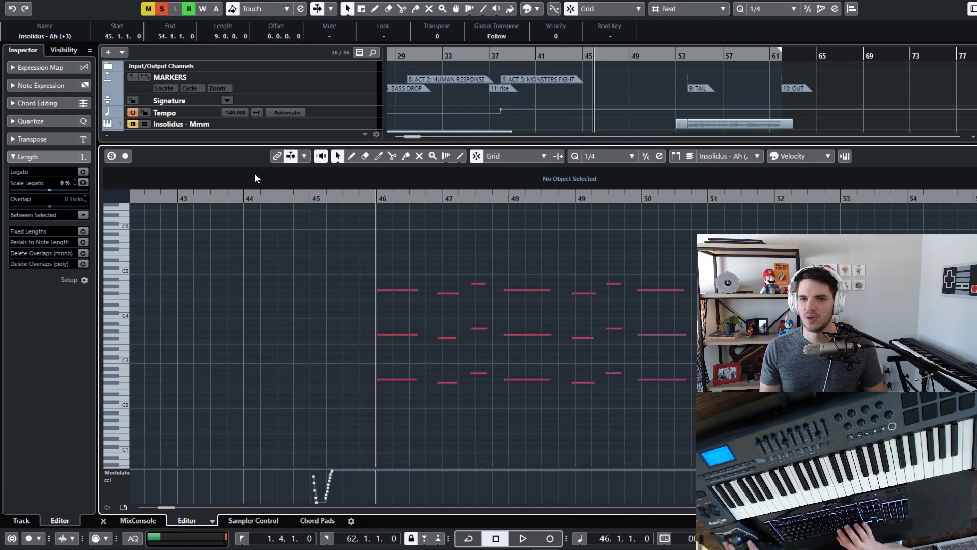
{"action": "key", "text": "ctrl+alt+e"}
Play the Insolidus - Ah (+3) part from bar 46 to about bar 54, following its notes in the Key Editor
{"action": "key", "text": "space"}
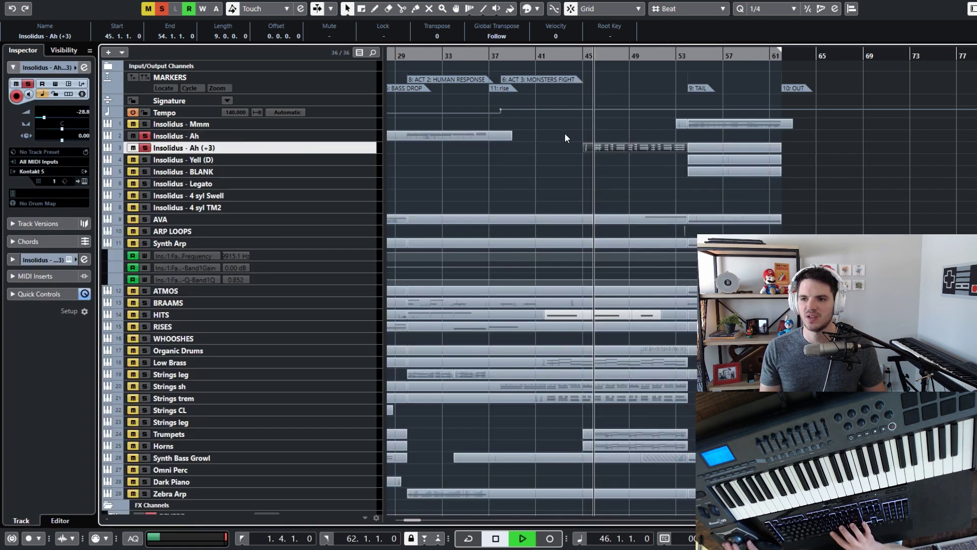
{"action": "double_click", "coordinate": [614, 146]}
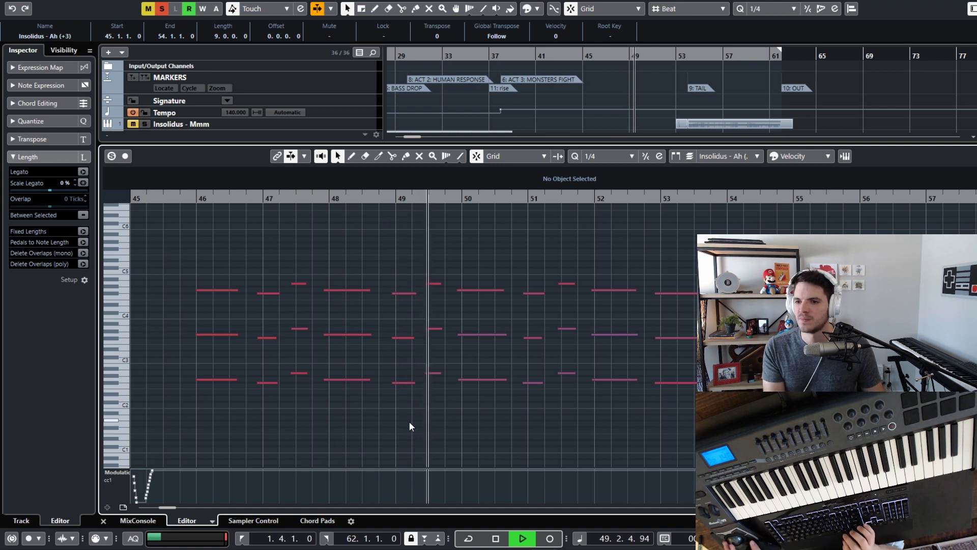
{"action": "scroll", "coordinate": [444, 420], "scroll_direction": "right", "scroll_amount": 3}
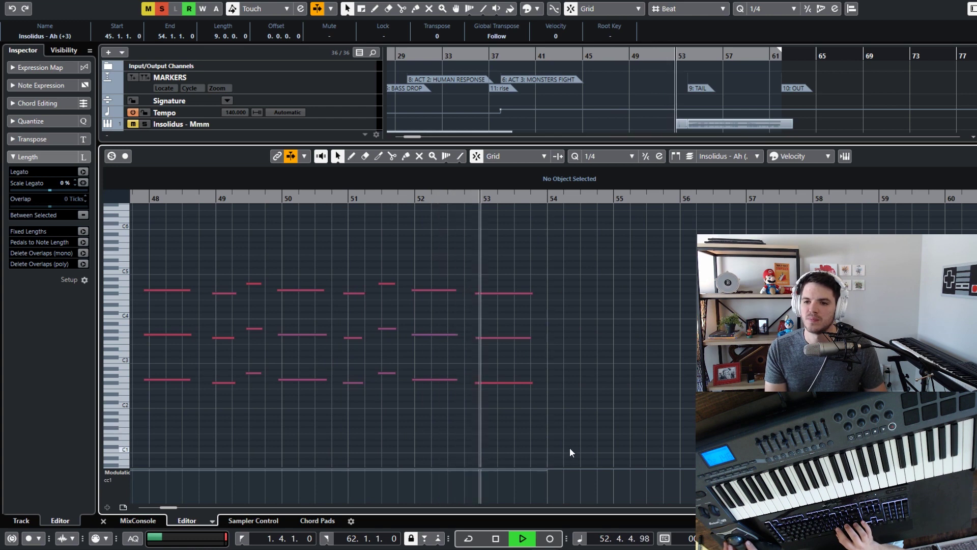
{"action": "key", "text": "ctrl+e"}
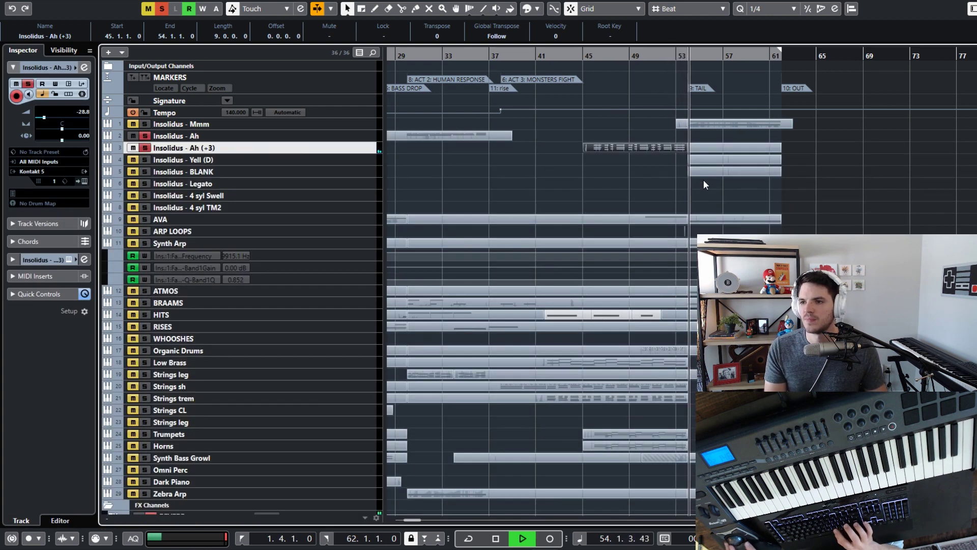
{"action": "key", "text": "space"}
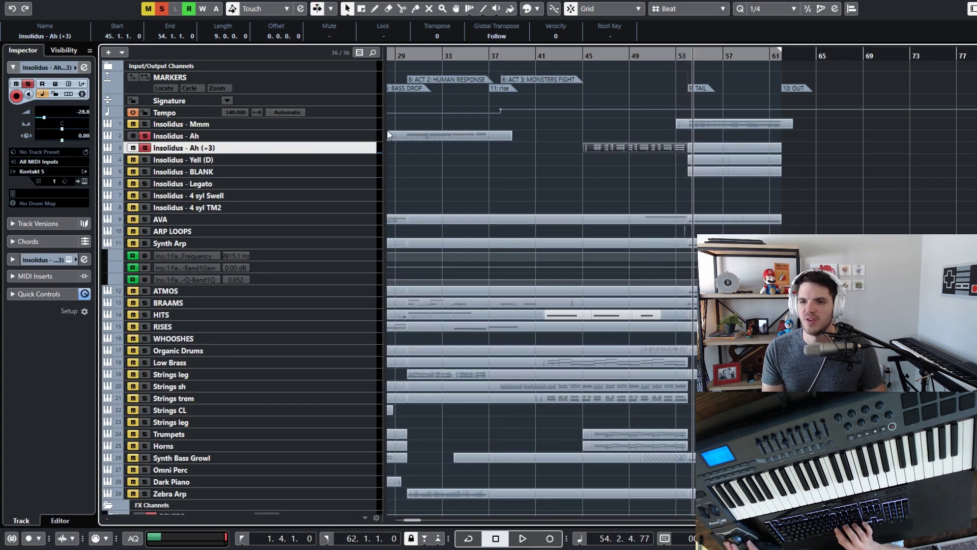
Clear all solos, place the cursor at bar 13 beat 3, and solo the Insolidus - Yell (D) track
{"action": "key", "text": "alt+s"}
{"action": "scroll", "coordinate": [524, 118], "scroll_direction": "left", "scroll_amount": 10}
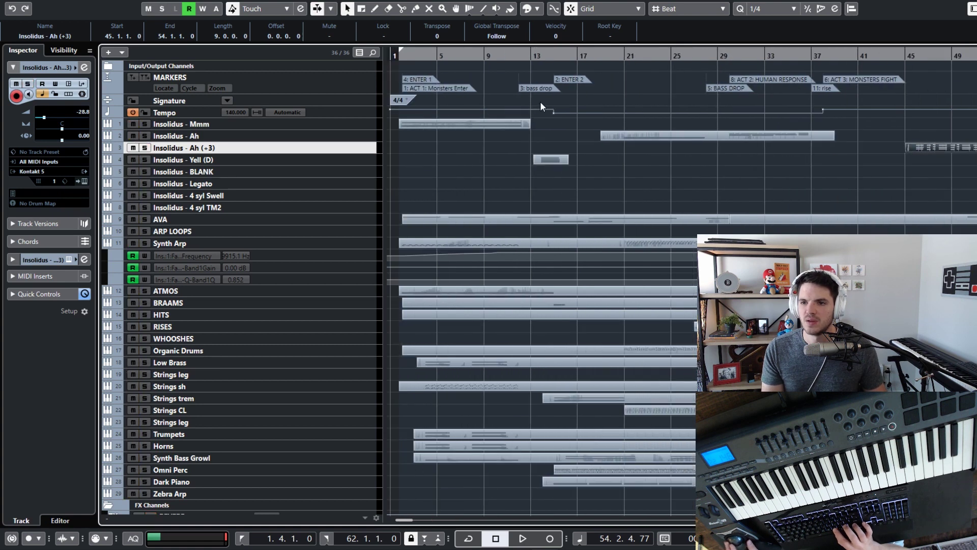
{"action": "left_click_drag", "start_coordinate": [532, 56], "coordinate": [536, 66]}
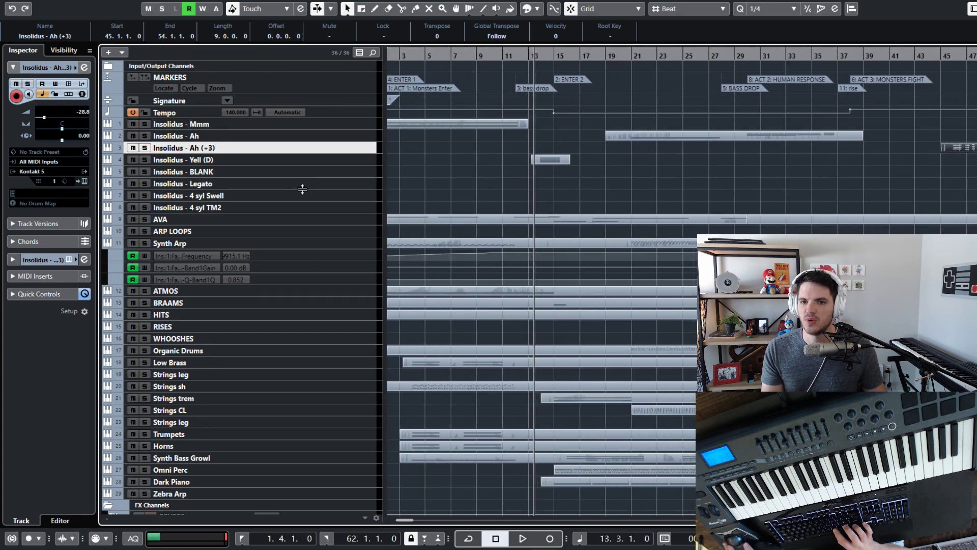
{"action": "left_click", "coordinate": [270, 160]}
{"action": "left_click", "coordinate": [145, 159]}
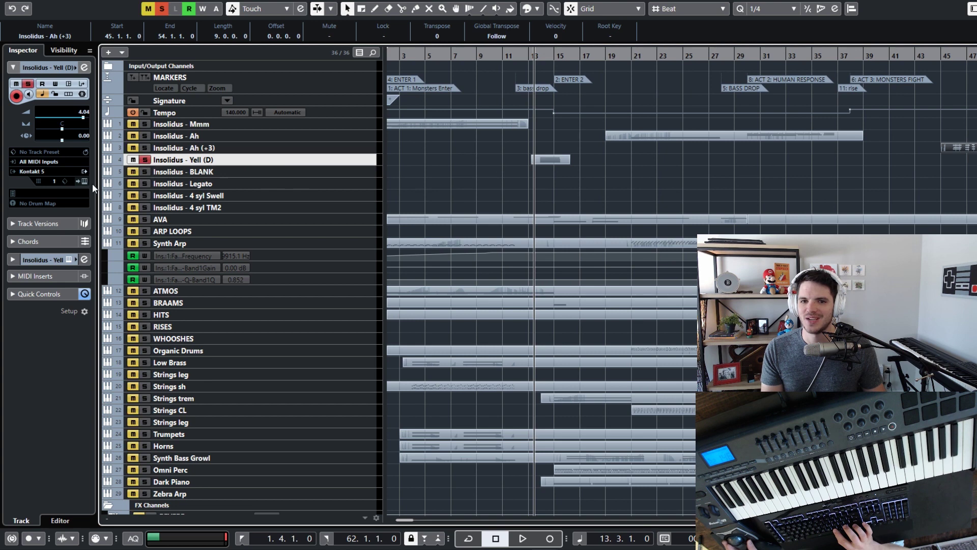
Open the Kontakt instrument of Insolidus - Yell (D) to examine the articulations of 13 Insolidus Tonal to Yell, and close it
{"action": "left_click", "coordinate": [81, 180]}
{"action": "left_click_drag", "start_coordinate": [535, 28], "coordinate": [318, 37]}
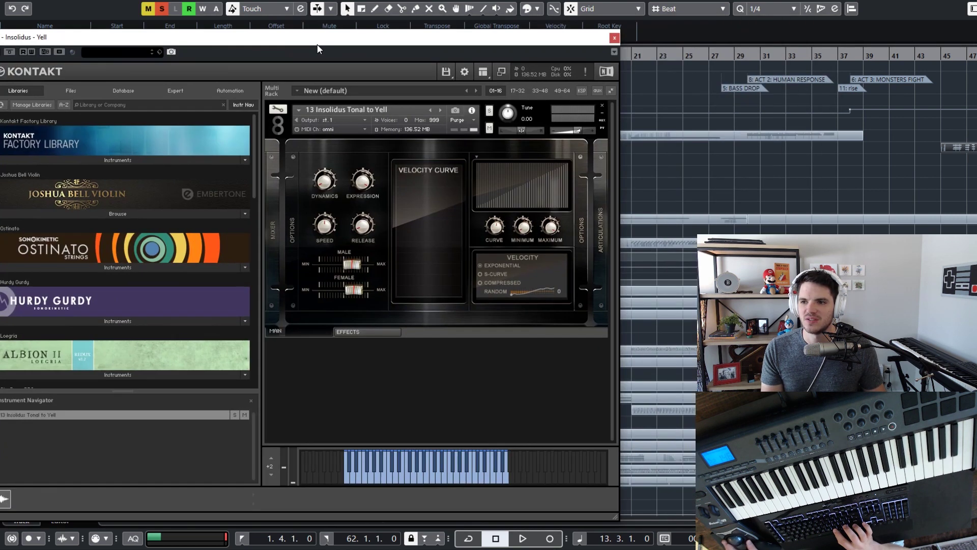
{"action": "left_click", "coordinate": [597, 219]}
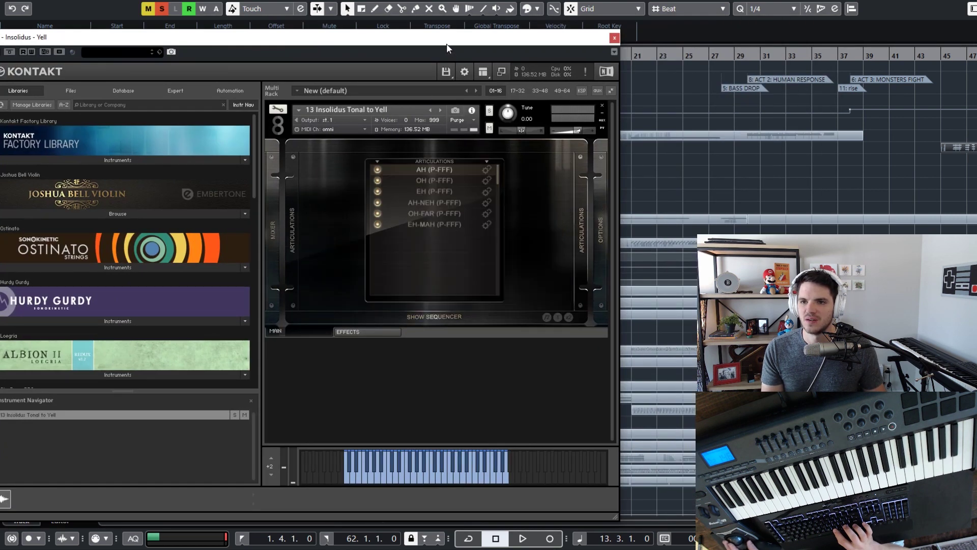
{"action": "left_click_drag", "start_coordinate": [447, 44], "coordinate": [319, 30]}
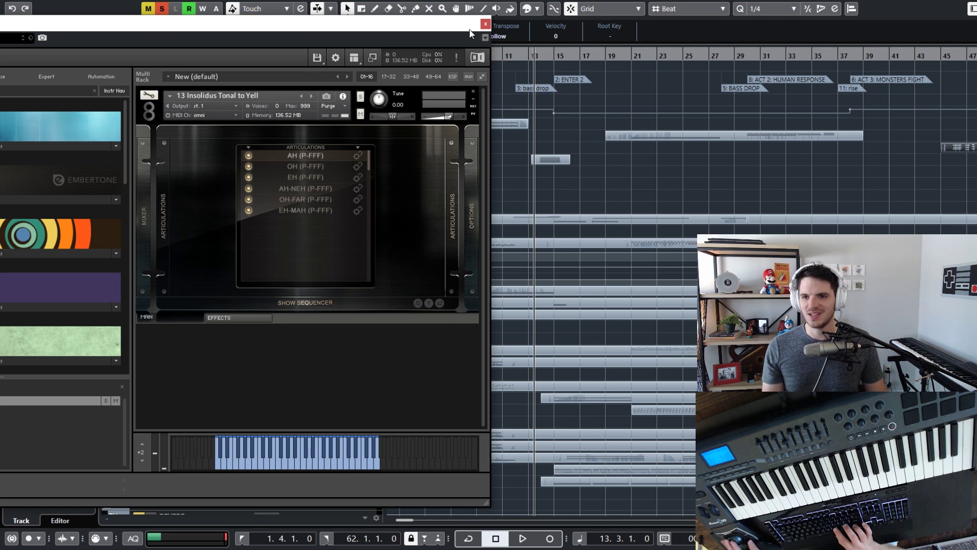
{"action": "left_click", "coordinate": [485, 24]}
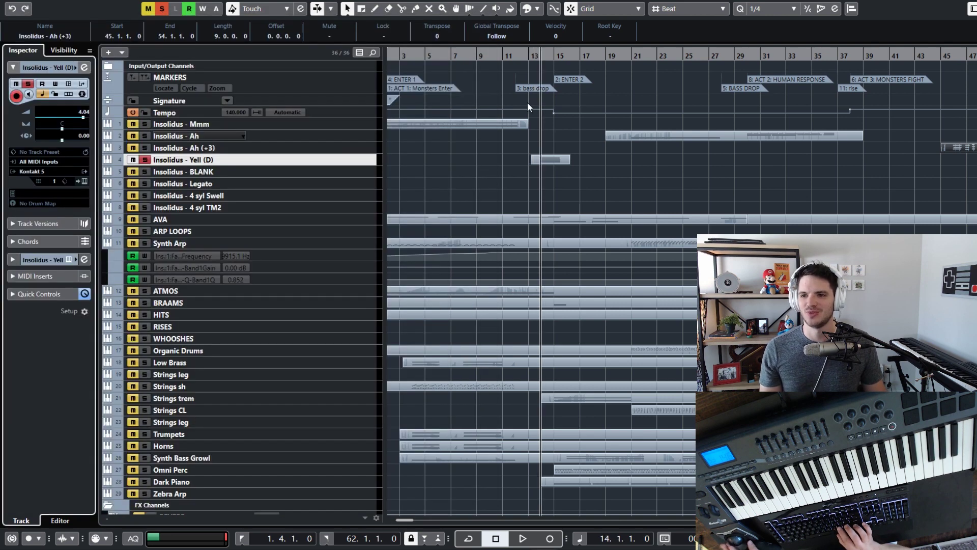
Open the Insolidus - Yell part in the Key Editor, play its chord from about bar 14, and close the editor
{"action": "double_click", "coordinate": [554, 159]}
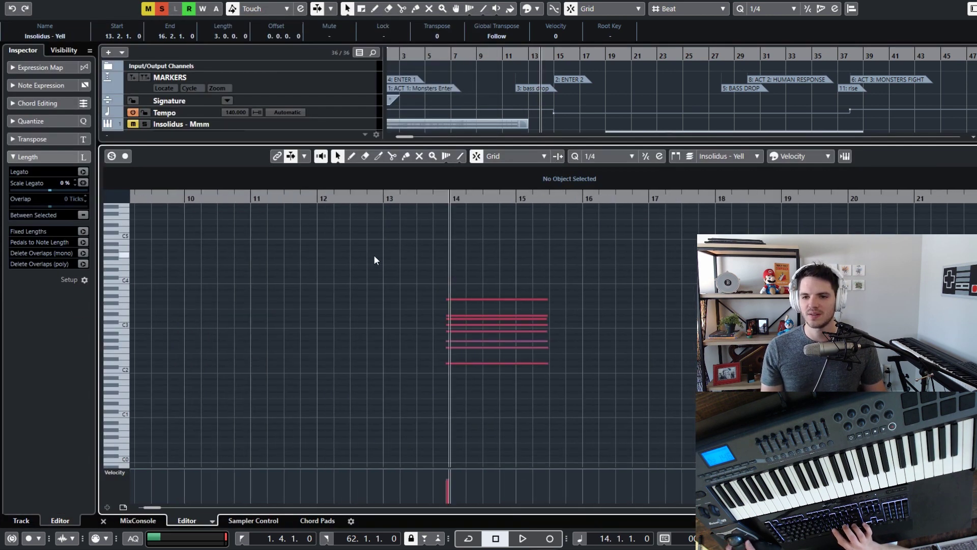
{"action": "left_click_drag", "start_coordinate": [440, 197], "coordinate": [438, 208]}
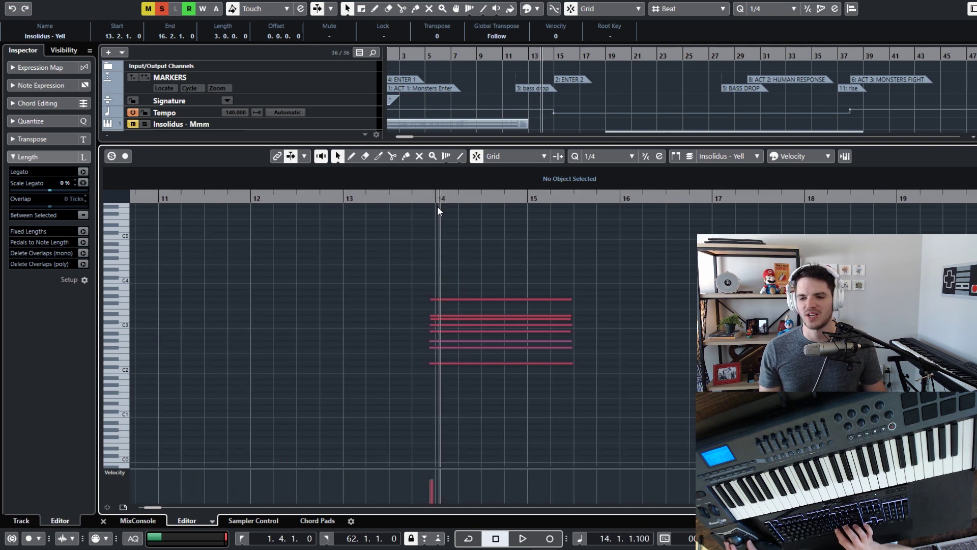
{"action": "left_click", "coordinate": [419, 207]}
{"action": "key", "text": "space"}
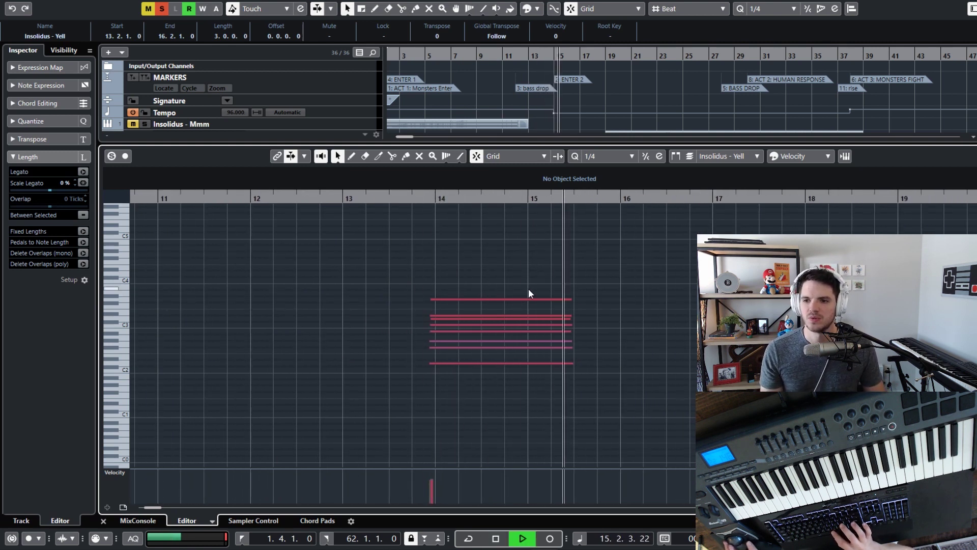
{"action": "key", "text": "ctrl+e"}
{"action": "key", "text": "space"}
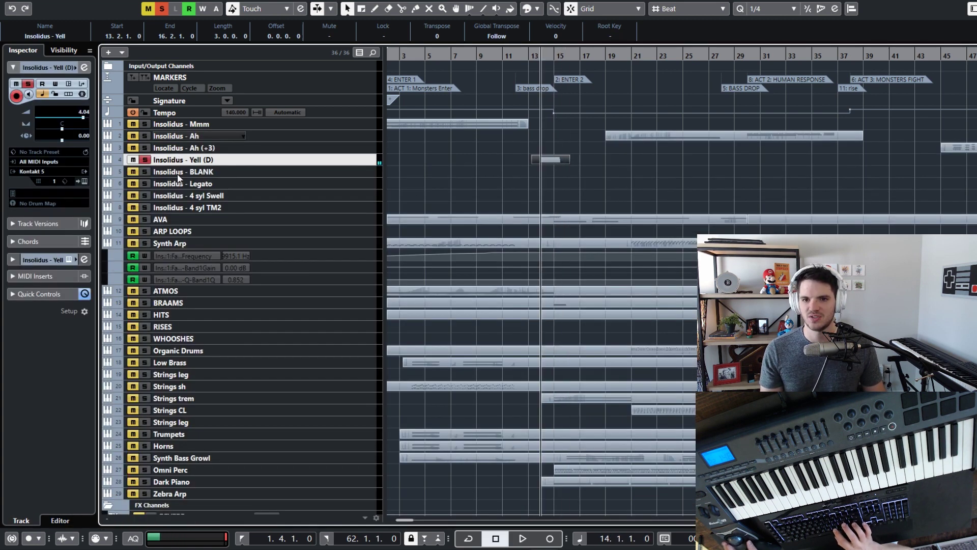
Unsolo Insolidus - Yell (D) and play the full arrangement through the yell part up to about bar 16
{"action": "left_click", "coordinate": [145, 160]}
{"action": "key", "text": "Right"}
{"action": "key", "text": "Left"}
{"action": "key", "text": "Left"}
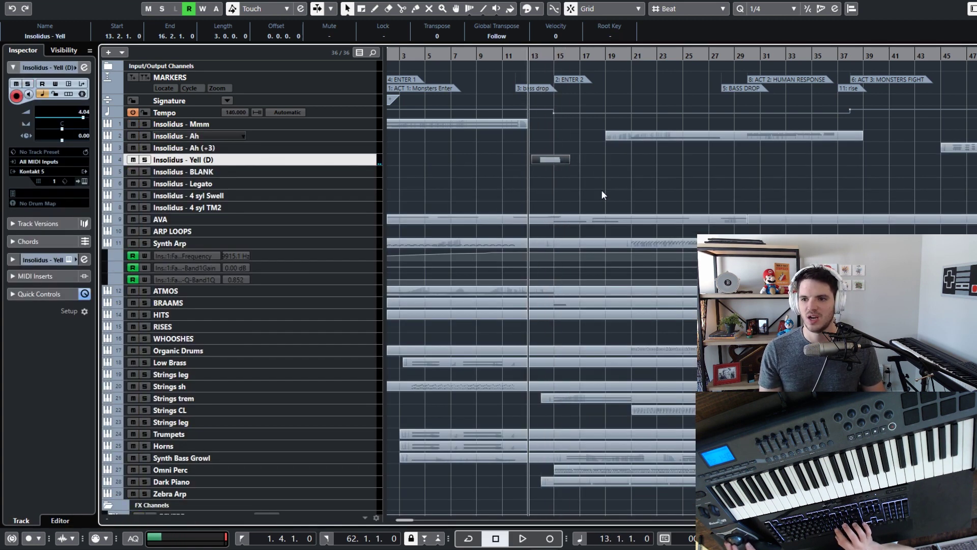
{"action": "key", "text": "Left"}
{"action": "key", "text": "Left"}
{"action": "key", "text": "space"}
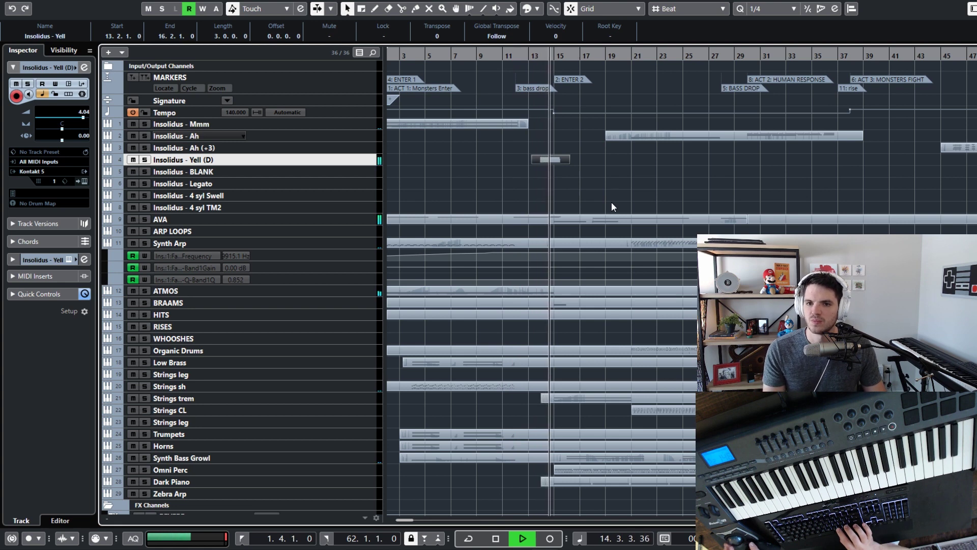
{"action": "scroll", "coordinate": [612, 202], "scroll_direction": "right", "scroll_amount": 3}
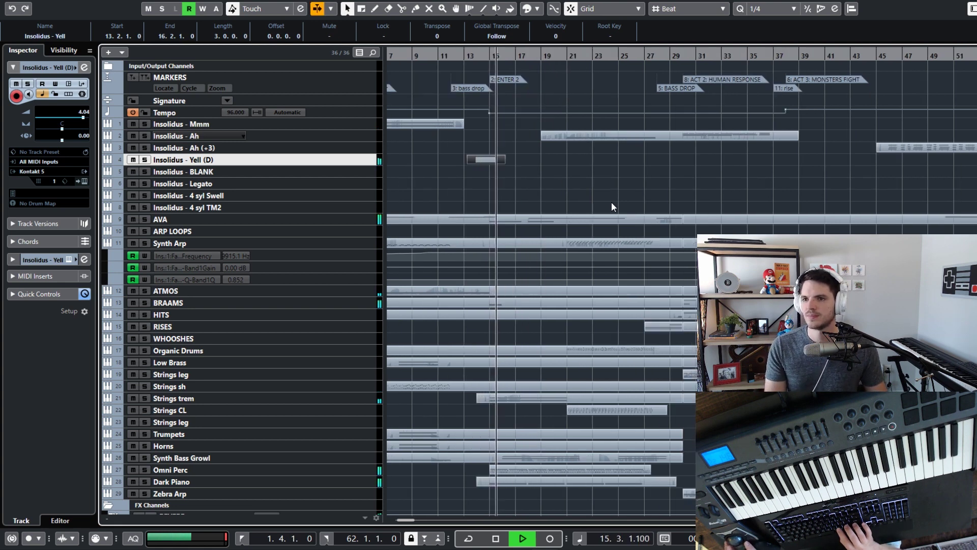
{"action": "key", "text": "space"}
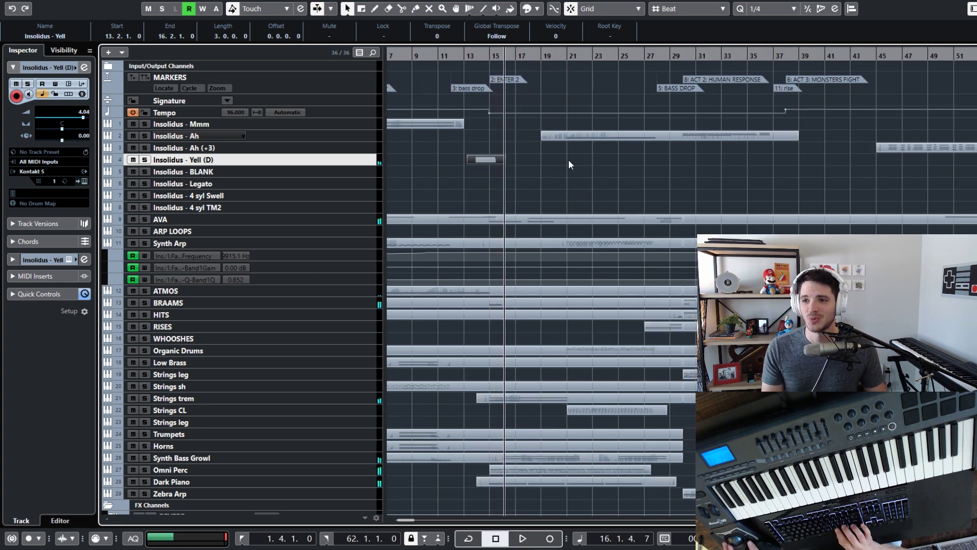
Place the cursor at bar 53 beat 3, and select and solo the Insolidus - Mmm track
{"action": "scroll", "coordinate": [566, 160], "scroll_direction": "right", "scroll_amount": 15}
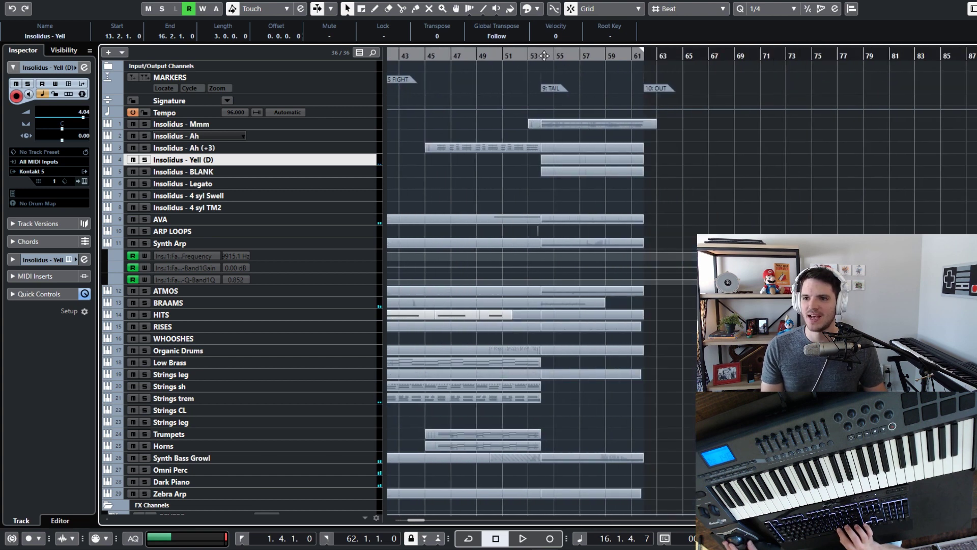
{"action": "left_click", "coordinate": [536, 55]}
{"action": "left_click", "coordinate": [219, 125]}
{"action": "left_click", "coordinate": [245, 125]}
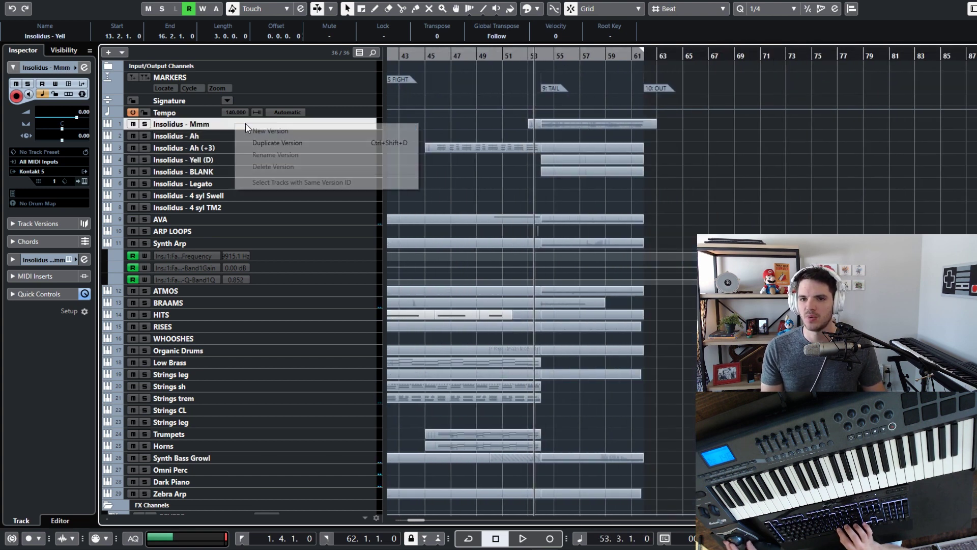
{"action": "left_click", "coordinate": [243, 124]}
{"action": "left_click", "coordinate": [145, 124]}
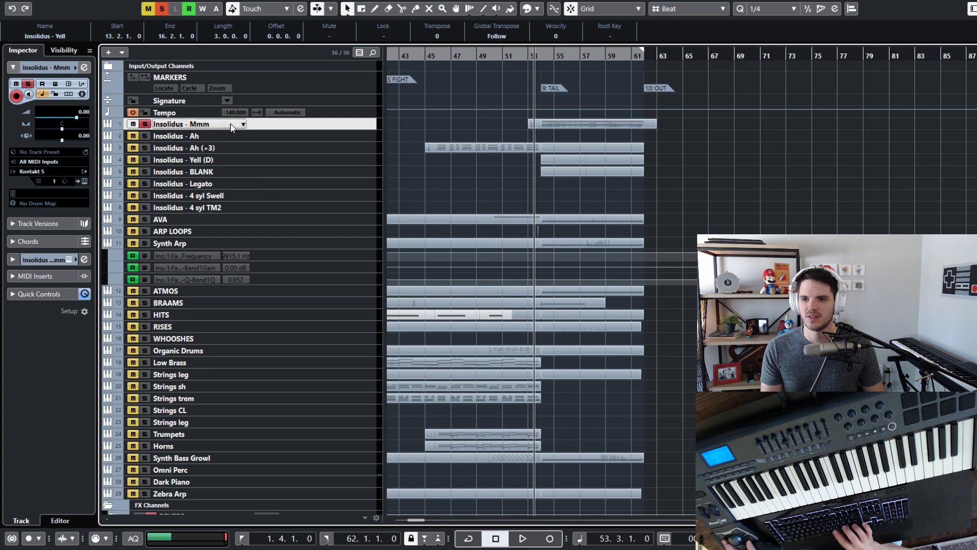
Play the closing Insolidus - Mmm part from bar 53 to about bar 56, viewing its notes and modulation in the Key Editor
{"action": "key", "text": "space"}
{"action": "double_click", "coordinate": [555, 123]}
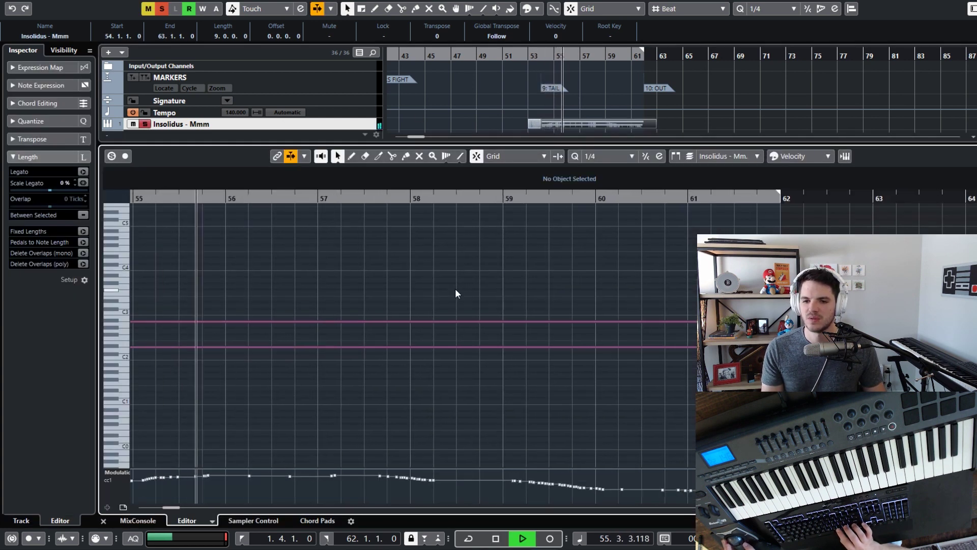
{"action": "key", "text": "Return"}
{"action": "key", "text": "space"}
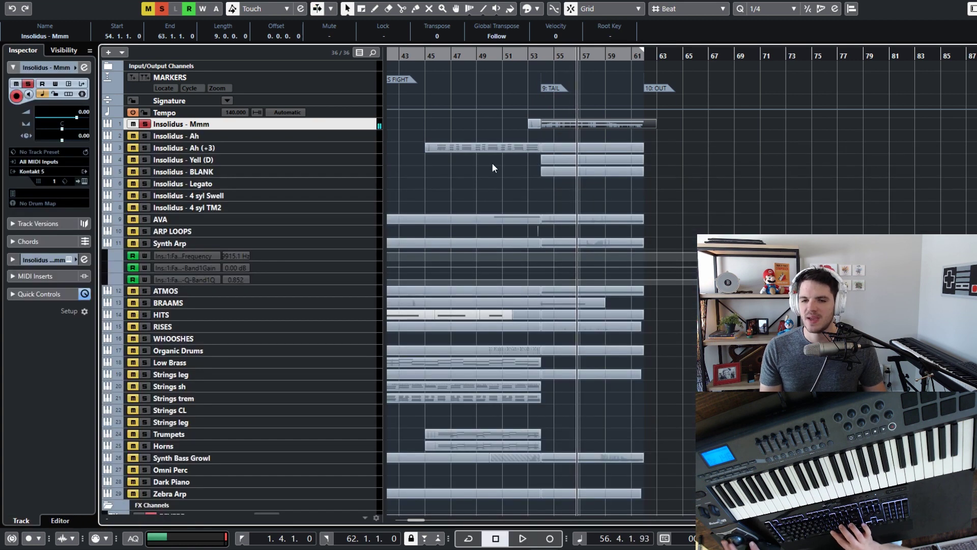
Deselect the Insolidus - Mmm part, unsolo its track, and return the cursor to bar 1 beat 4
{"action": "key", "text": "KP_Subtract"}
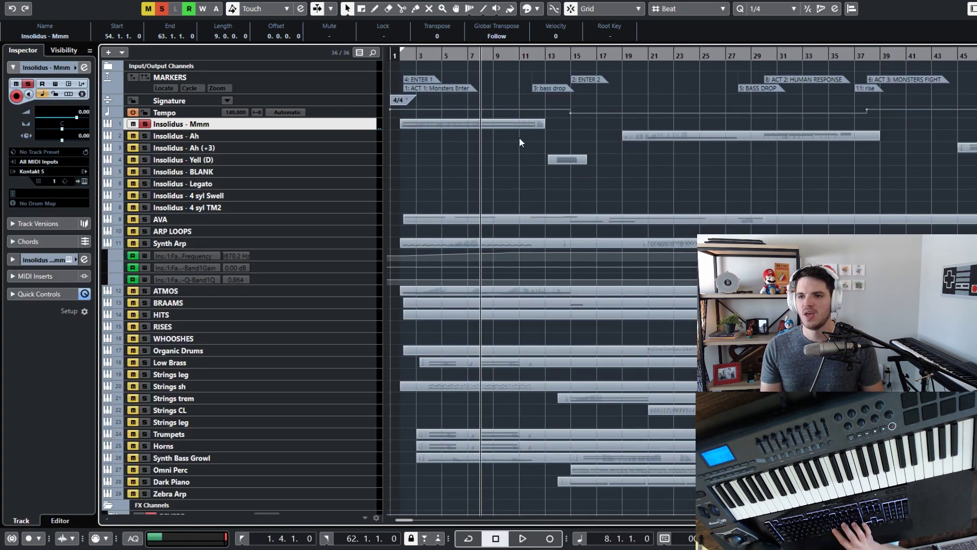
{"action": "left_click", "coordinate": [453, 148]}
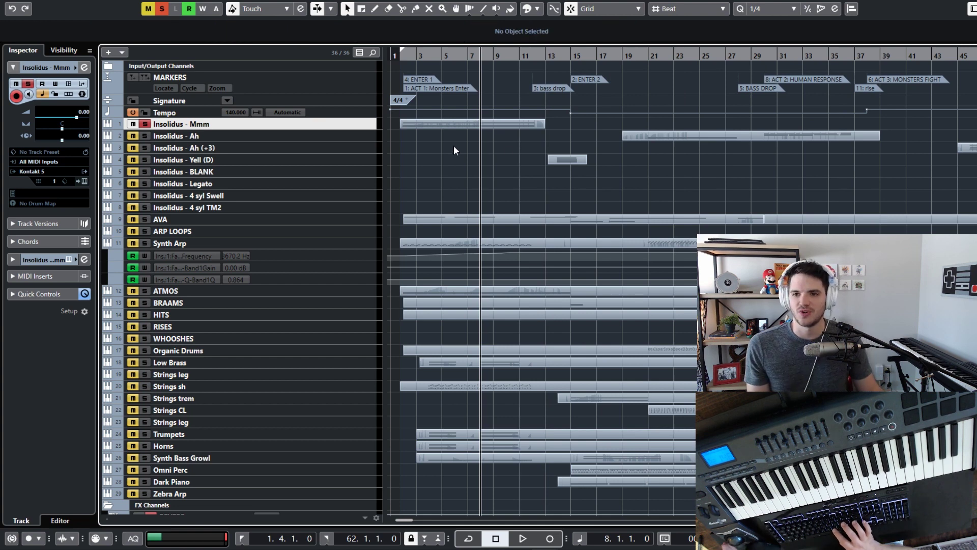
{"action": "left_click", "coordinate": [144, 123]}
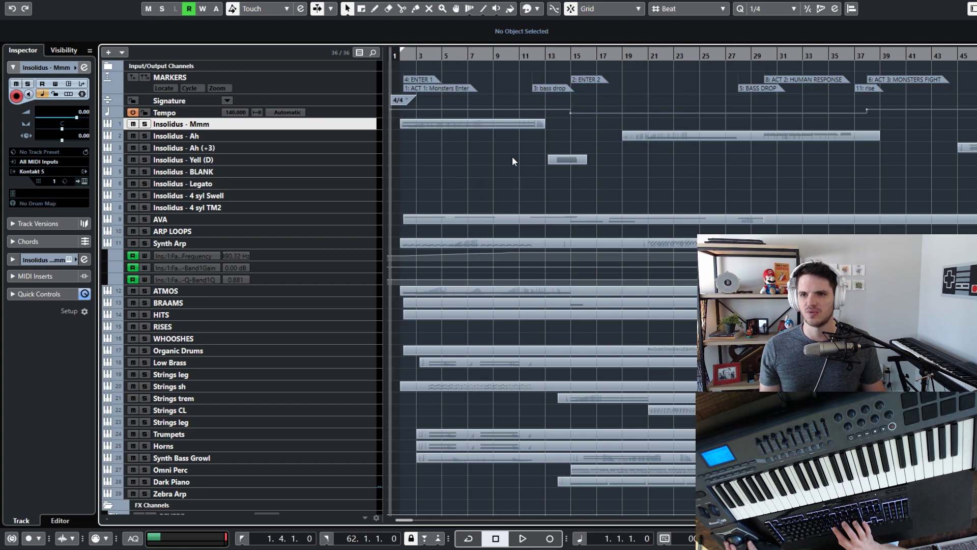
Look over the whole arrangement, from the opening bars to the tail section and down to the REVERB channel
{"action": "scroll", "coordinate": [451, 169], "scroll_direction": "right", "scroll_amount": 10}
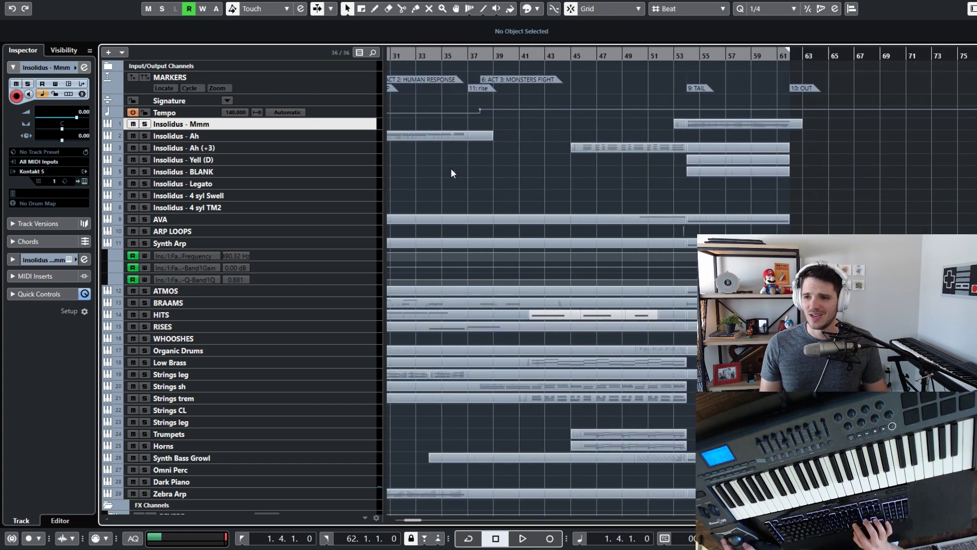
{"action": "scroll", "coordinate": [450, 167], "scroll_direction": "left", "scroll_amount": 10}
{"action": "scroll", "coordinate": [533, 134], "scroll_direction": "down", "scroll_amount": 1}
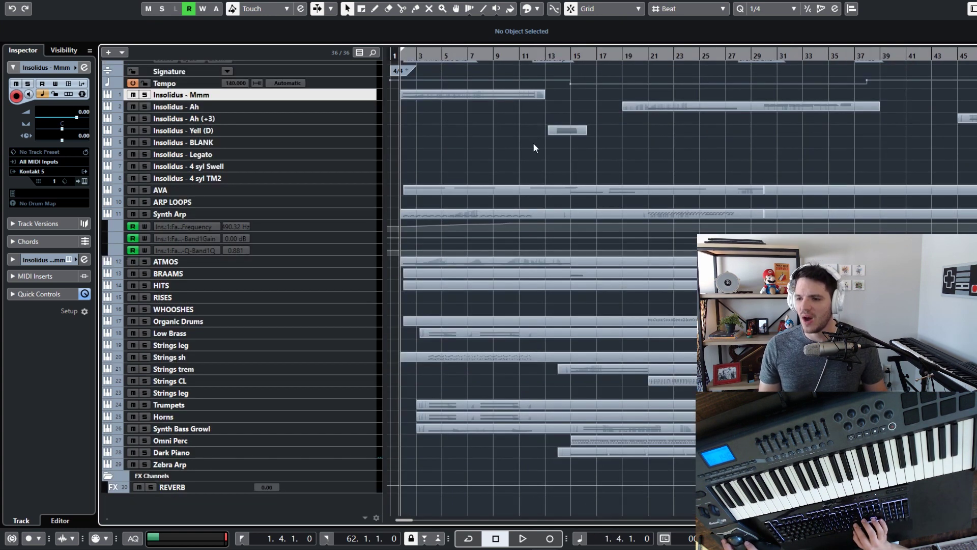
{"action": "scroll", "coordinate": [533, 143], "scroll_direction": "up", "scroll_amount": 1}
{"action": "scroll", "coordinate": [538, 363], "scroll_direction": "right", "scroll_amount": 5}
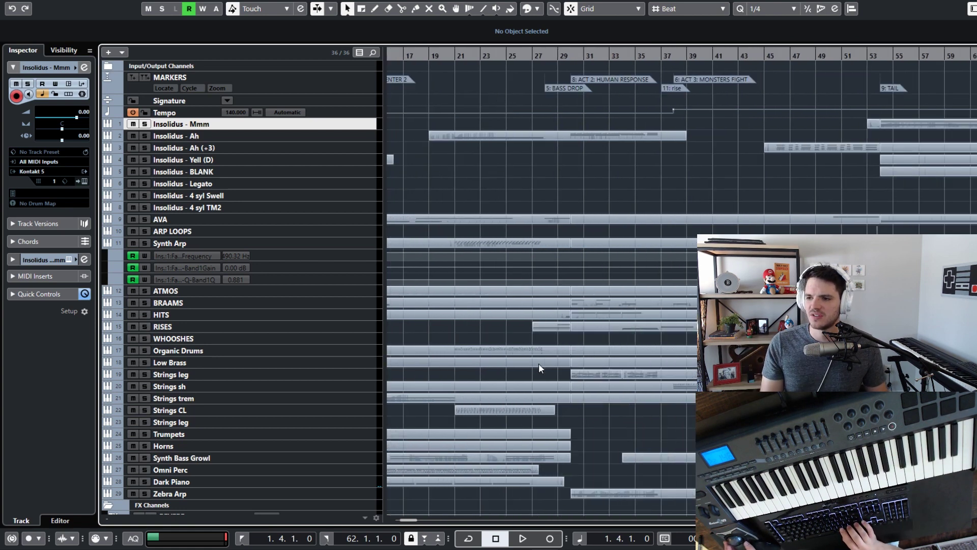
{"action": "scroll", "coordinate": [539, 363], "scroll_direction": "left", "scroll_amount": 5}
{"action": "scroll", "coordinate": [539, 362], "scroll_direction": "down", "scroll_amount": 1}
{"action": "scroll", "coordinate": [538, 362], "scroll_direction": "up", "scroll_amount": 1}
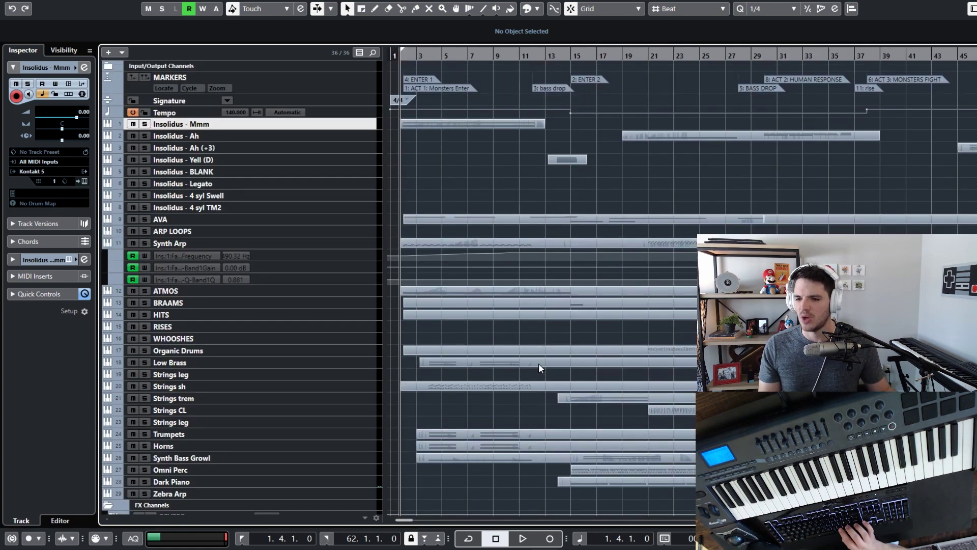
{"action": "scroll", "coordinate": [538, 363], "scroll_direction": "down", "scroll_amount": 1}
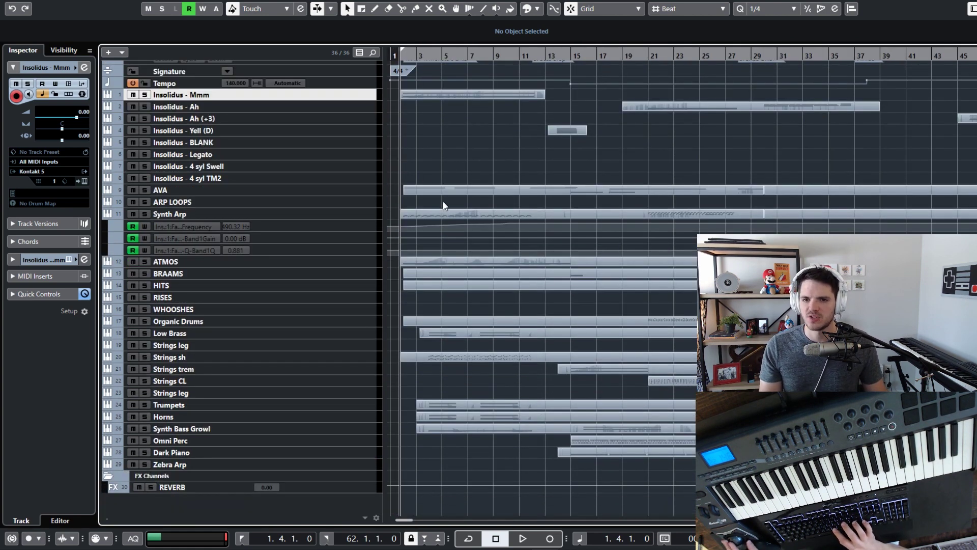
Select the AVA track, view the notes of its opening part in the Key Editor, and deselect the part
{"action": "key", "text": "space"}
{"action": "key", "text": "space"}
{"action": "left_click", "coordinate": [349, 190]}
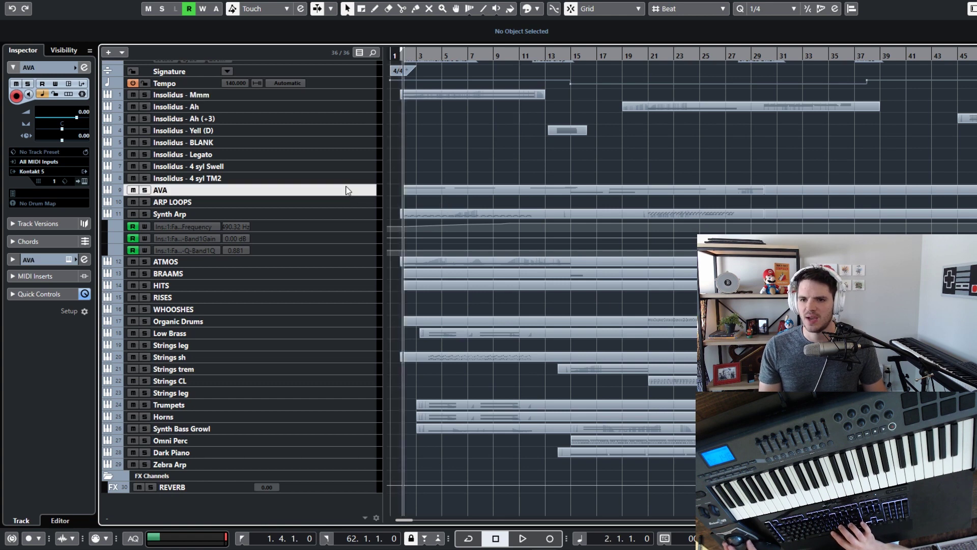
{"action": "double_click", "coordinate": [431, 189]}
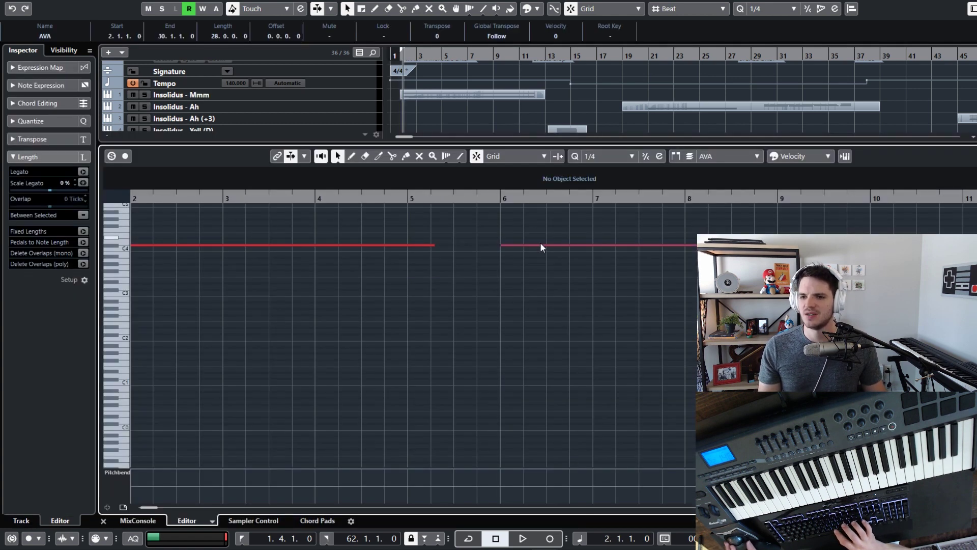
{"action": "key", "text": "Return"}
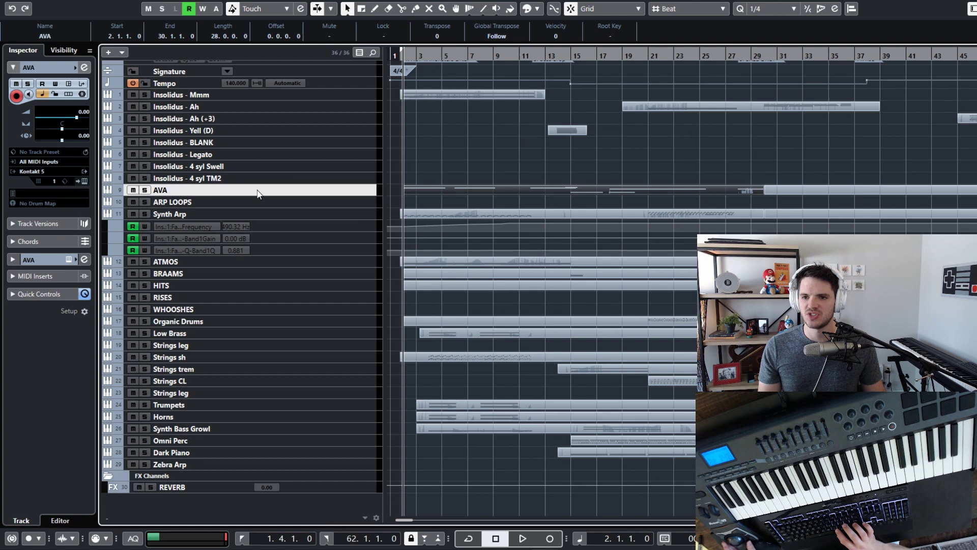
{"action": "left_click", "coordinate": [412, 149]}
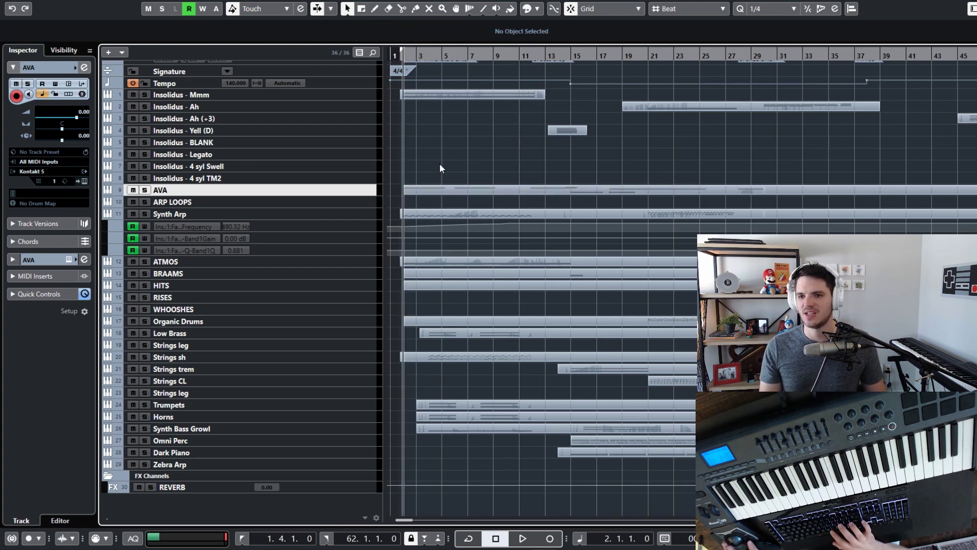
Solo and play the AVA track from bar 2 to about bar 15, unsolo it, and toggle solo on ARP LOOPS
{"action": "left_click", "coordinate": [144, 190]}
{"action": "key", "text": "space"}
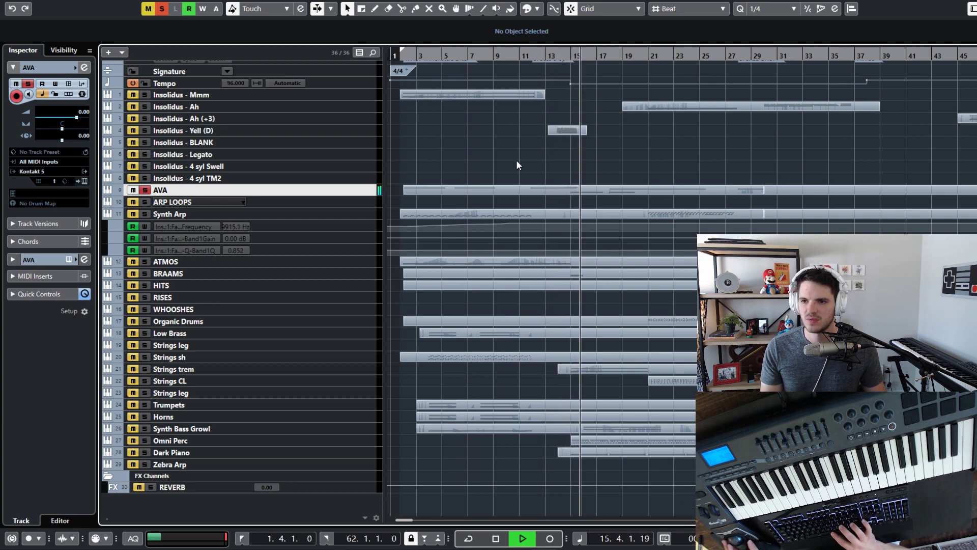
{"action": "key", "text": "space"}
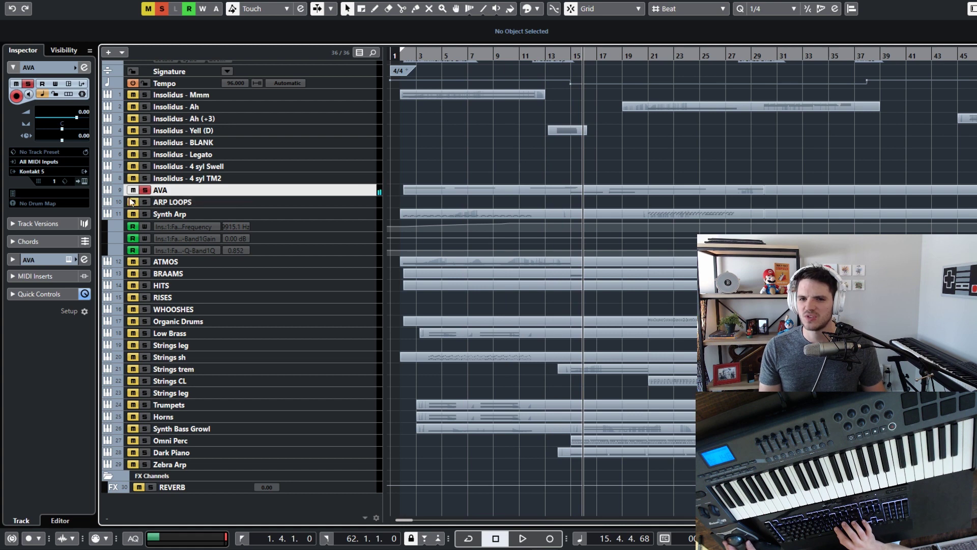
{"action": "left_click", "coordinate": [144, 190]}
{"action": "left_click", "coordinate": [144, 202]}
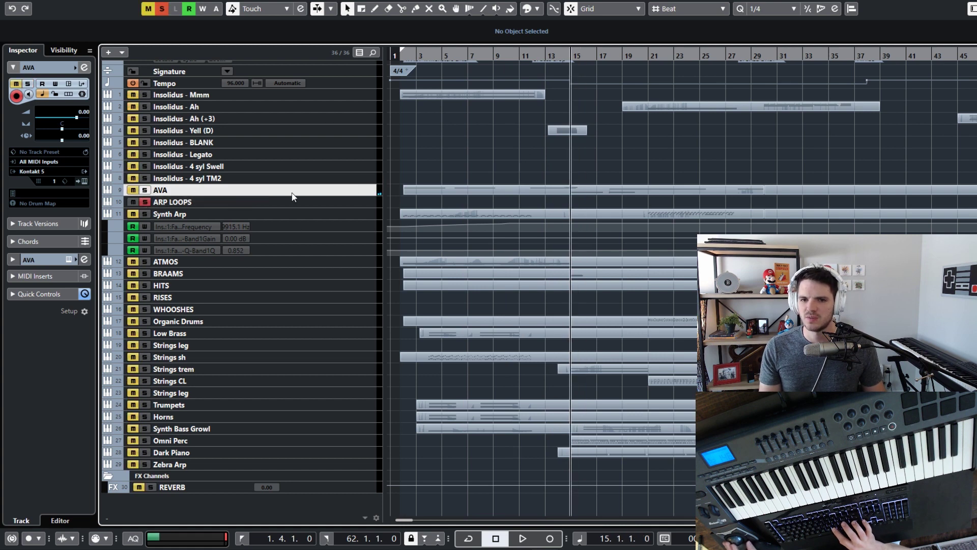
{"action": "left_click", "coordinate": [144, 201]}
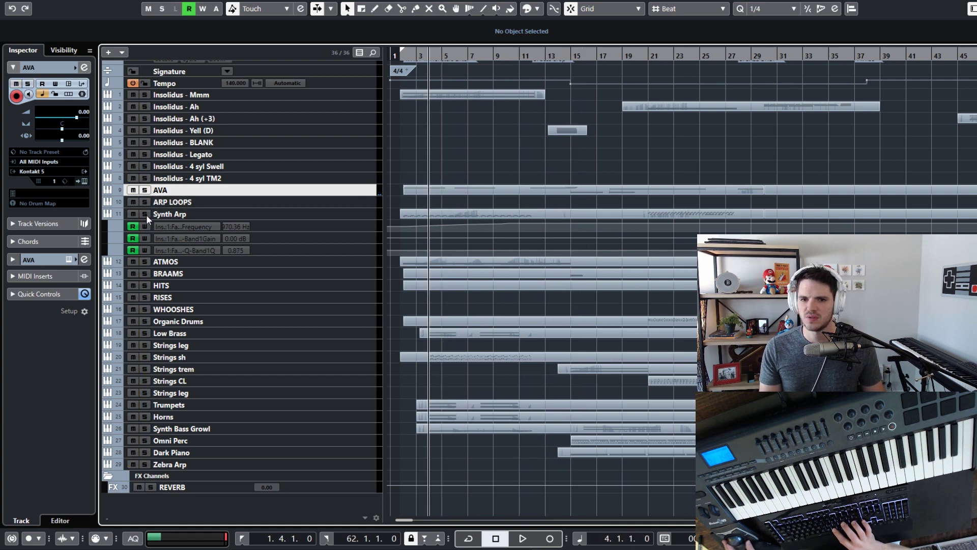
Select and solo the Synth Arp track, and play it from bar 2 while showing its Gargantua patch in Omnisphere
{"action": "left_click", "coordinate": [145, 214]}
{"action": "left_click", "coordinate": [306, 215]}
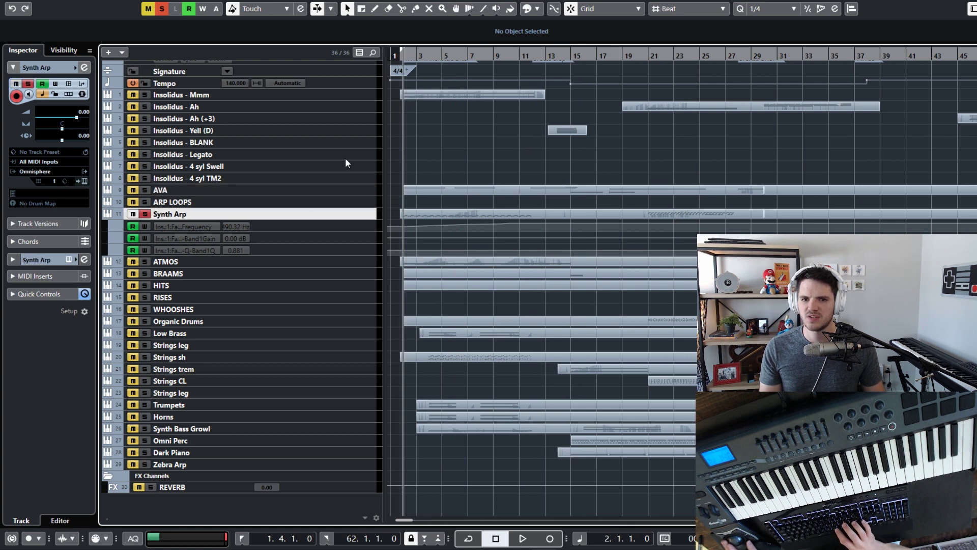
{"action": "key", "text": "space"}
{"action": "left_click", "coordinate": [84, 182]}
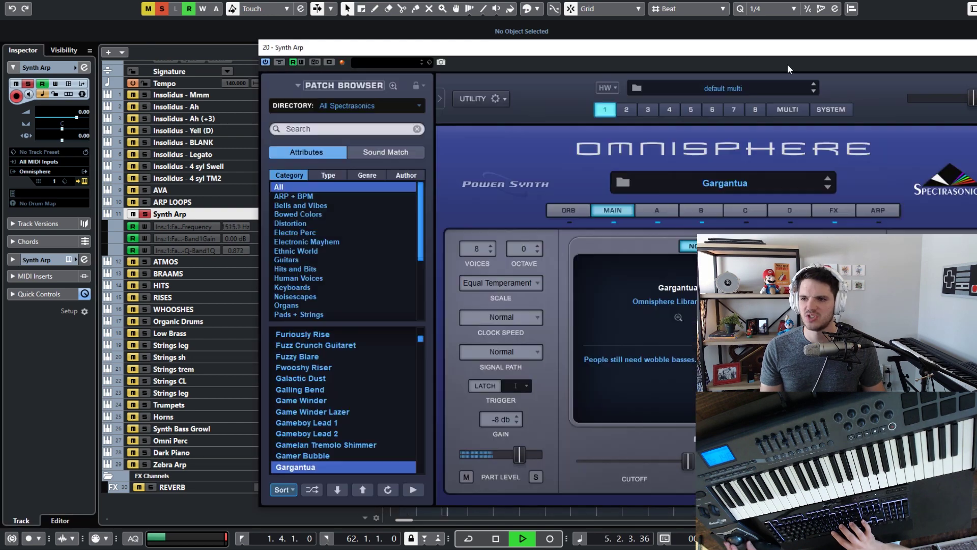
{"action": "left_click_drag", "start_coordinate": [774, 56], "coordinate": [596, 51]}
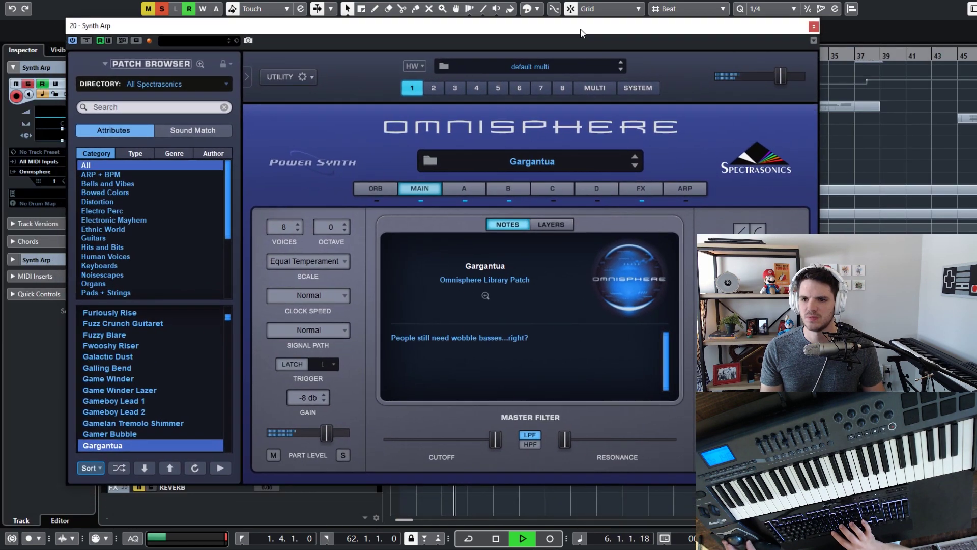
{"action": "left_click", "coordinate": [771, 63]}
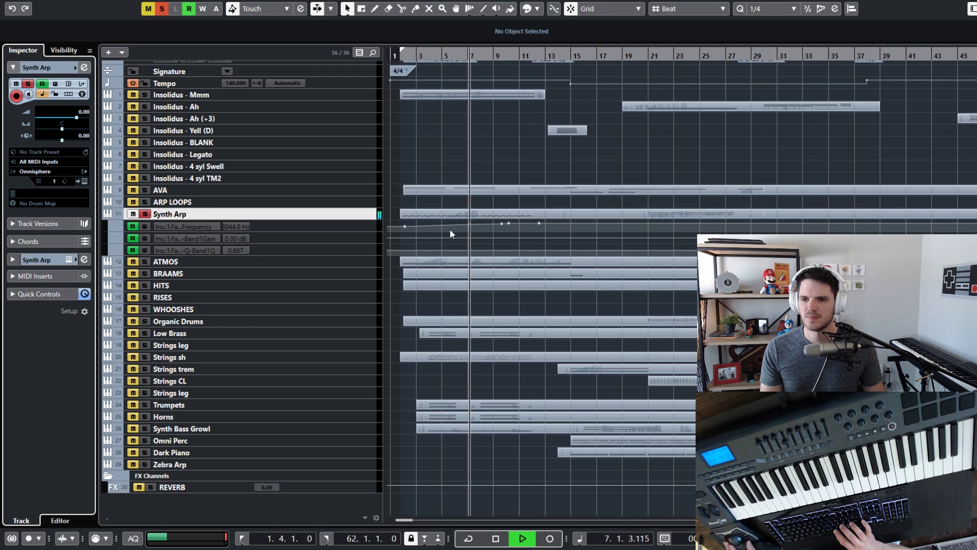
View the Synth Arp part's opening notes in the Key Editor during playback, and stop at about bar 9
{"action": "double_click", "coordinate": [471, 214]}
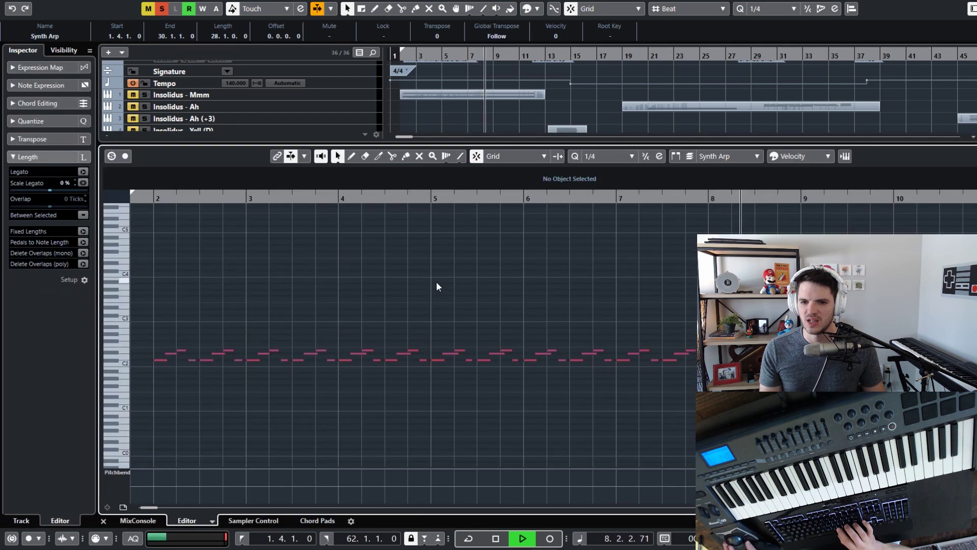
{"action": "scroll", "coordinate": [353, 345], "scroll_direction": "right", "scroll_amount": 3}
{"action": "key", "text": "ctrl+alt+e"}
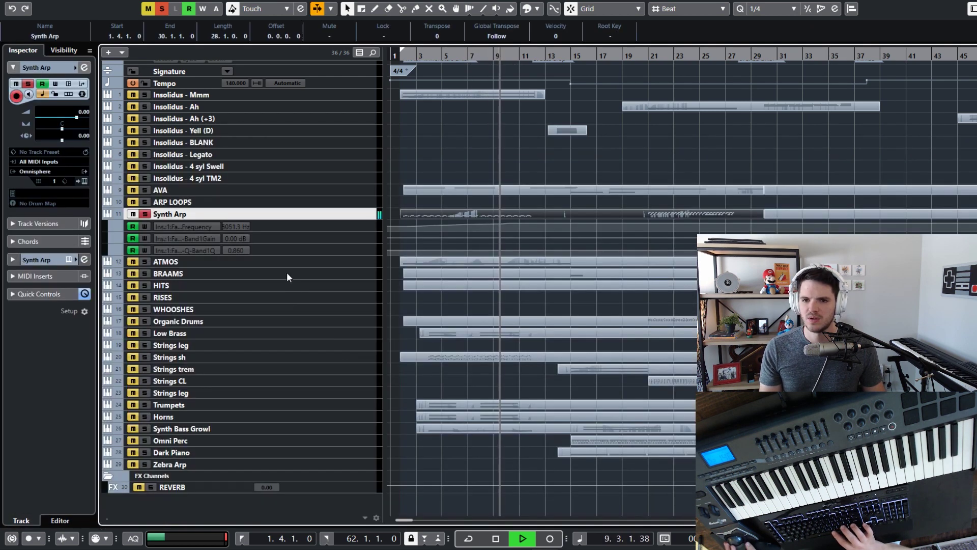
{"action": "key", "text": "space"}
Show Synth Arp's FabFilter Pro-Q insert clear of the arrangement, and play to about bar 21 to watch its automated filter
{"action": "left_click", "coordinate": [446, 172]}
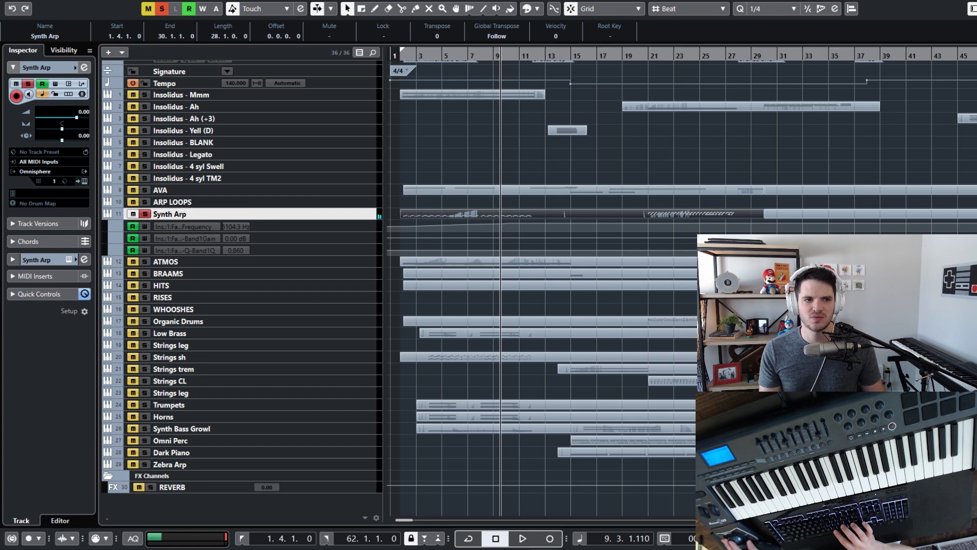
{"action": "left_click_drag", "start_coordinate": [446, 171], "coordinate": [258, 90]}
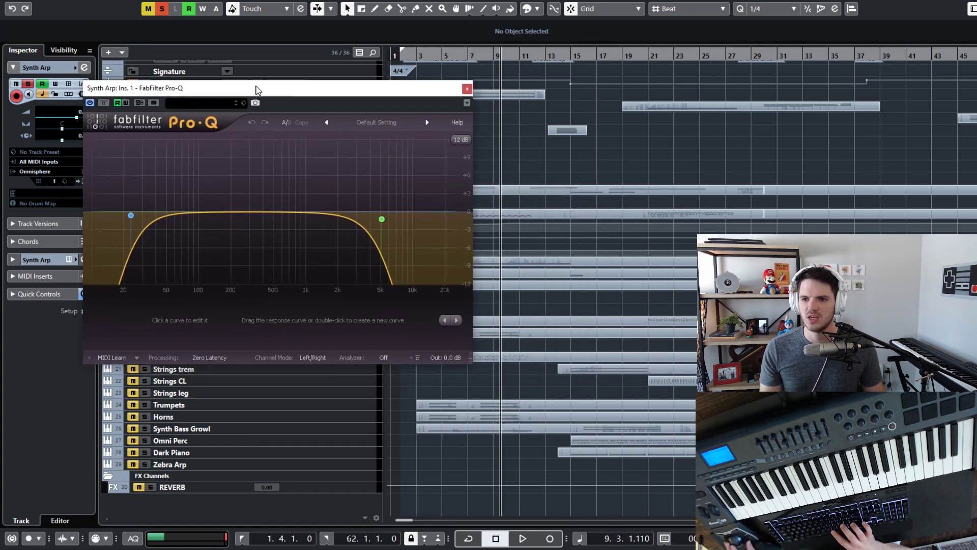
{"action": "left_click_drag", "start_coordinate": [379, 77], "coordinate": [304, 63]}
{"action": "key", "text": "space"}
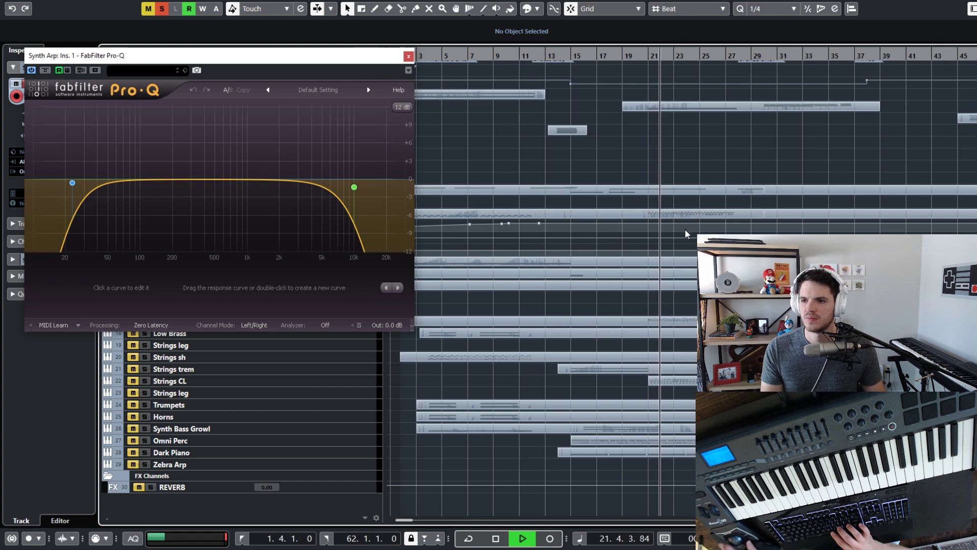
{"action": "key", "text": "ctrl+w"}
View the Synth Arp notes around bars 22 to 27 in the Key Editor and stop playback
{"action": "double_click", "coordinate": [708, 213]}
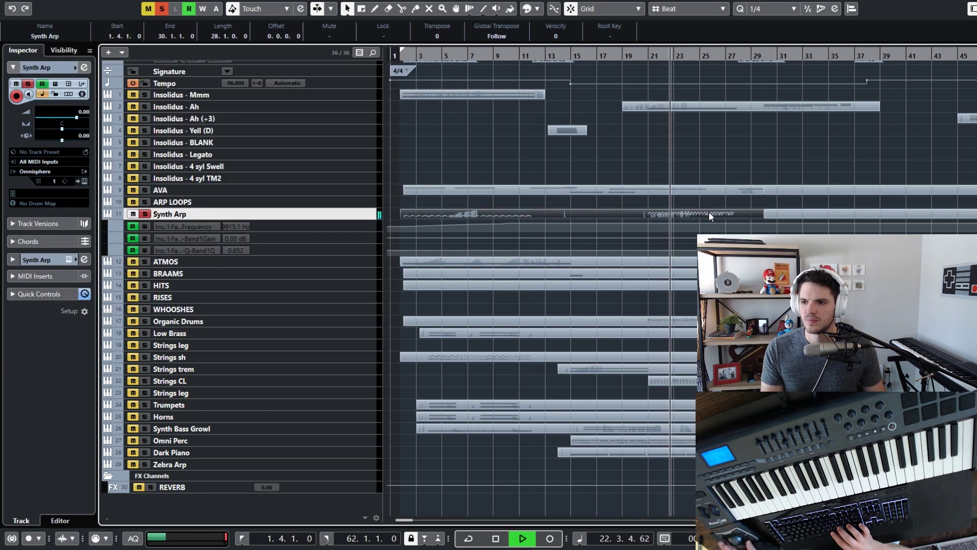
{"action": "key", "text": "space"}
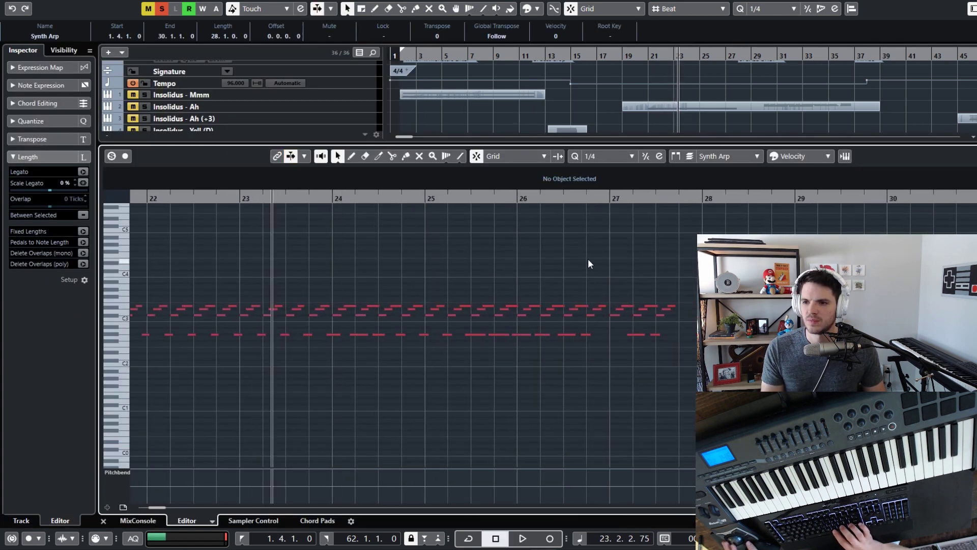
{"action": "key", "text": "ctrl+e"}
Return the cursor to bar 4, select and solo Strings sh alongside Synth Arp, and play both to bar 5
{"action": "key", "text": "KP_Subtract"}
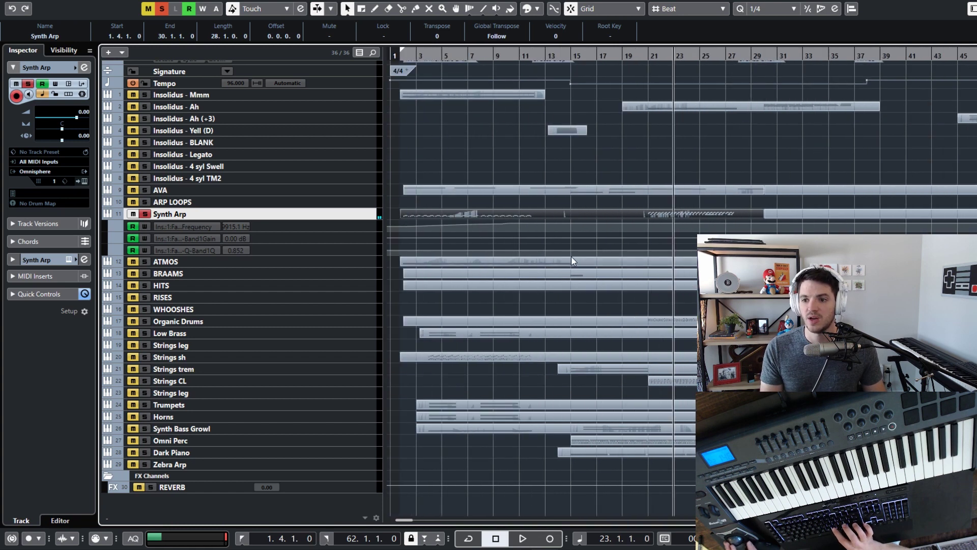
{"action": "key", "text": "KP_Add"}
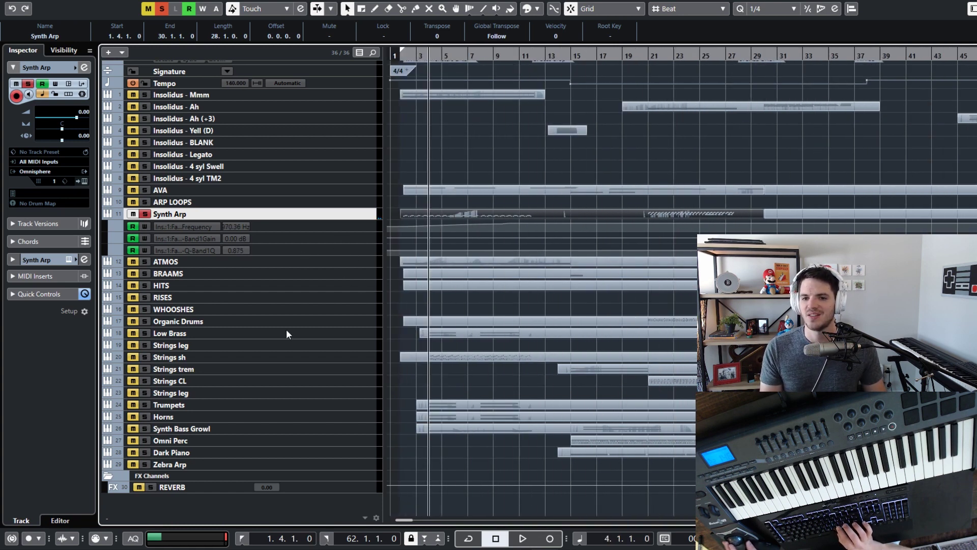
{"action": "left_click", "coordinate": [302, 359]}
{"action": "left_click", "coordinate": [144, 357]}
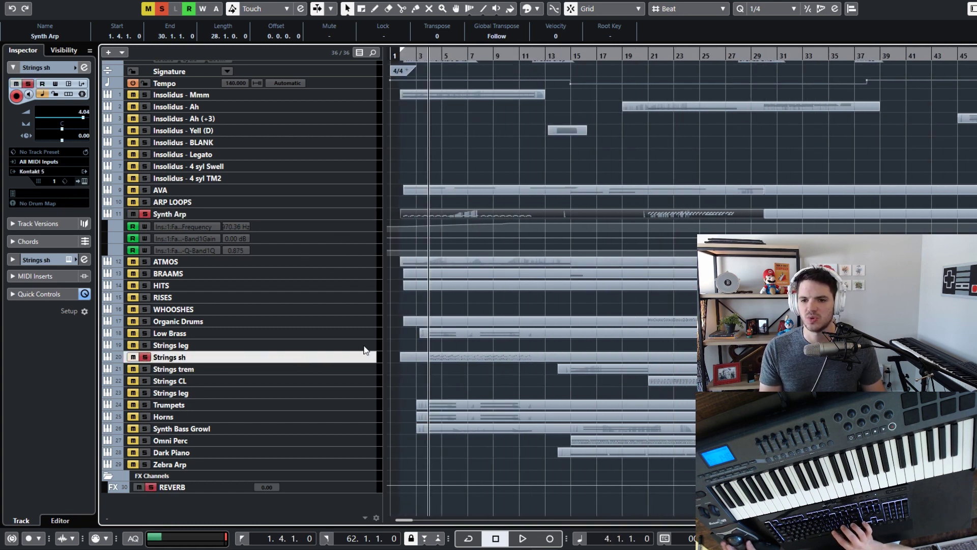
{"action": "key", "text": "space"}
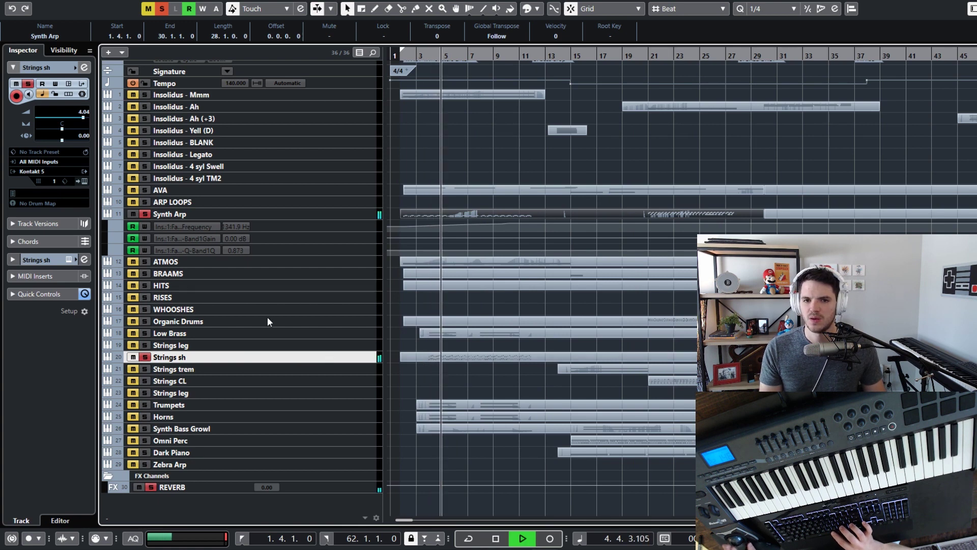
{"action": "key", "text": "space"}
Show the Ensemble_Spiccato patch of the Strings sh track in Kontakt, and close the instrument window
{"action": "left_click", "coordinate": [84, 181]}
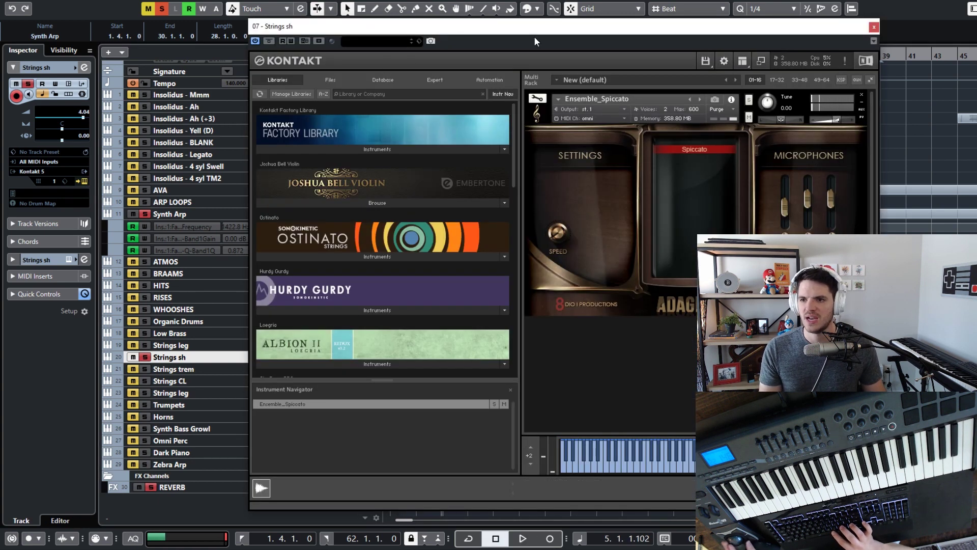
{"action": "left_click_drag", "start_coordinate": [592, 31], "coordinate": [102, 26]}
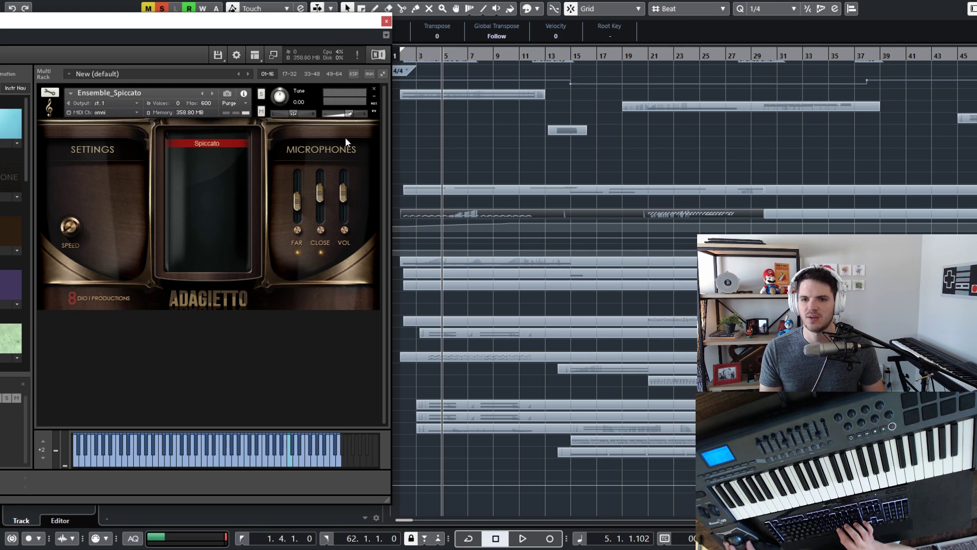
{"action": "left_click", "coordinate": [387, 21]}
Play Strings sh with Synth Arp from bar 5 to about bar 9, viewing the string notes in the Key Editor
{"action": "key", "text": "space"}
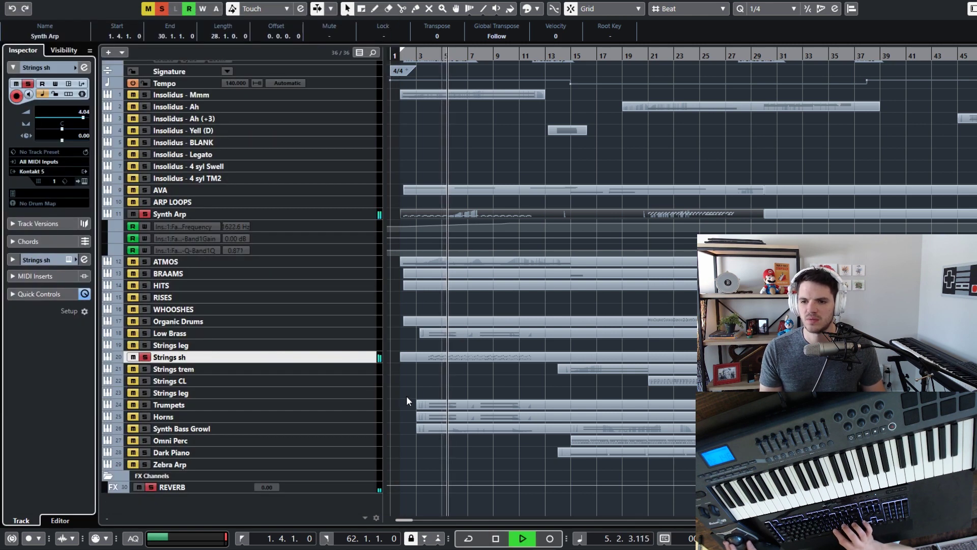
{"action": "double_click", "coordinate": [440, 355]}
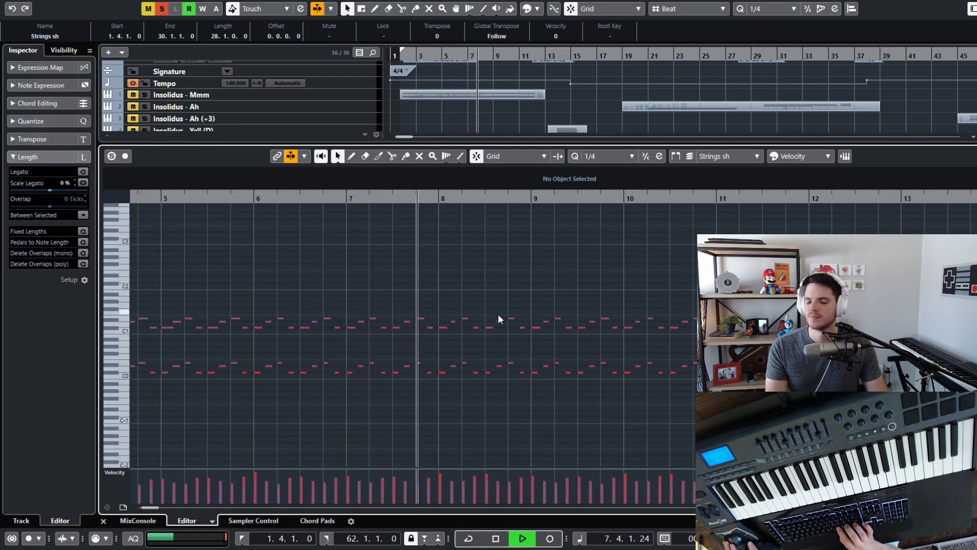
{"action": "key", "text": "Return"}
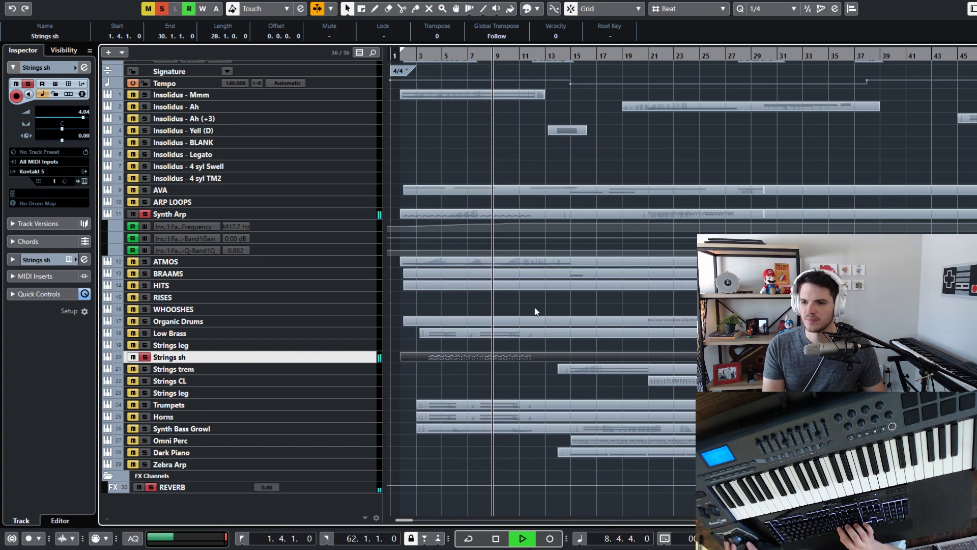
{"action": "key", "text": "space"}
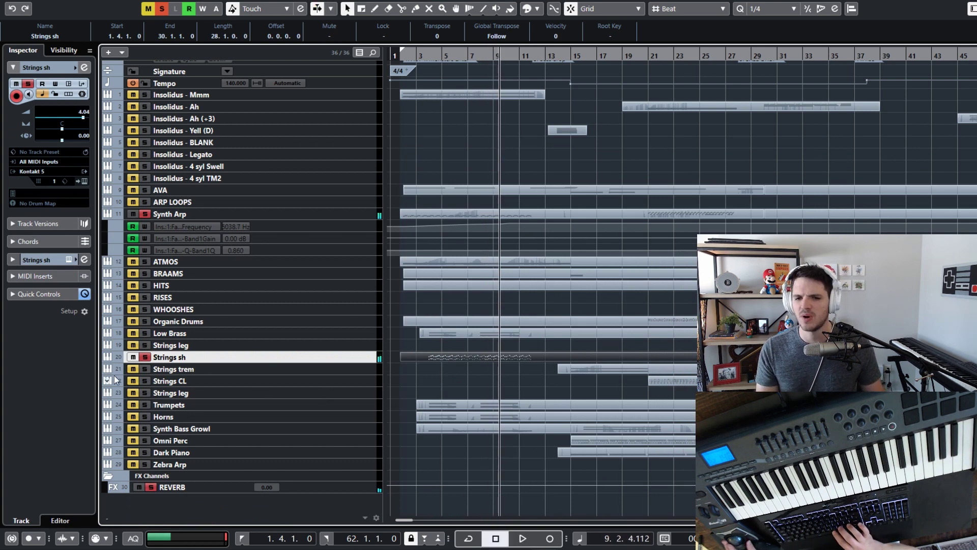
Solo the Strings trem track as well, and place the cursor at bar 15
{"action": "key", "text": "n"}
{"action": "key", "text": "n"}
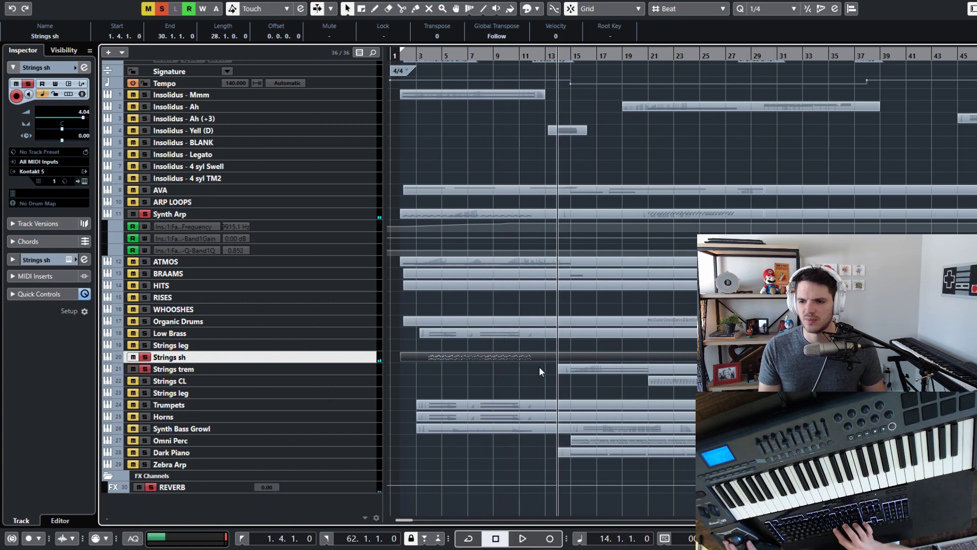
{"action": "key", "text": "n"}
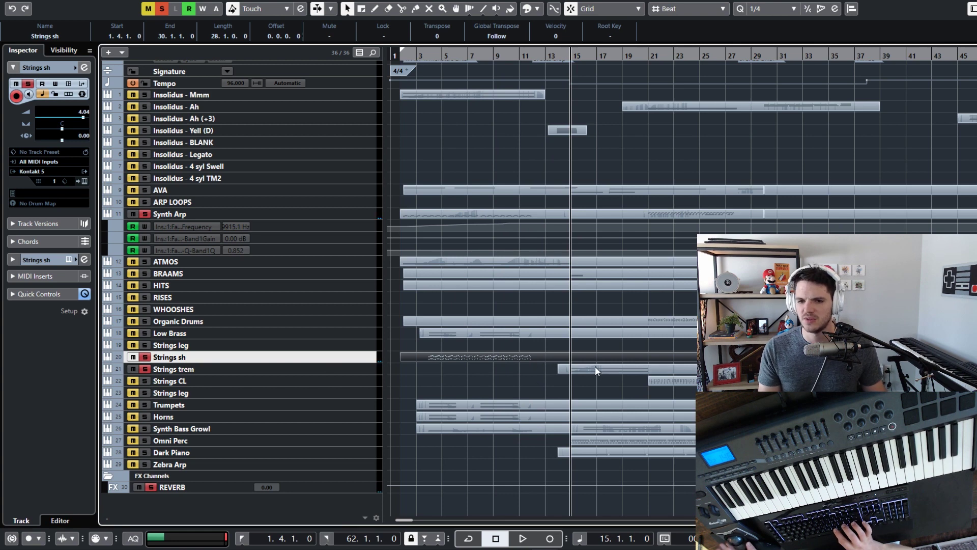
{"action": "key", "text": "n"}
{"action": "key", "text": "b"}
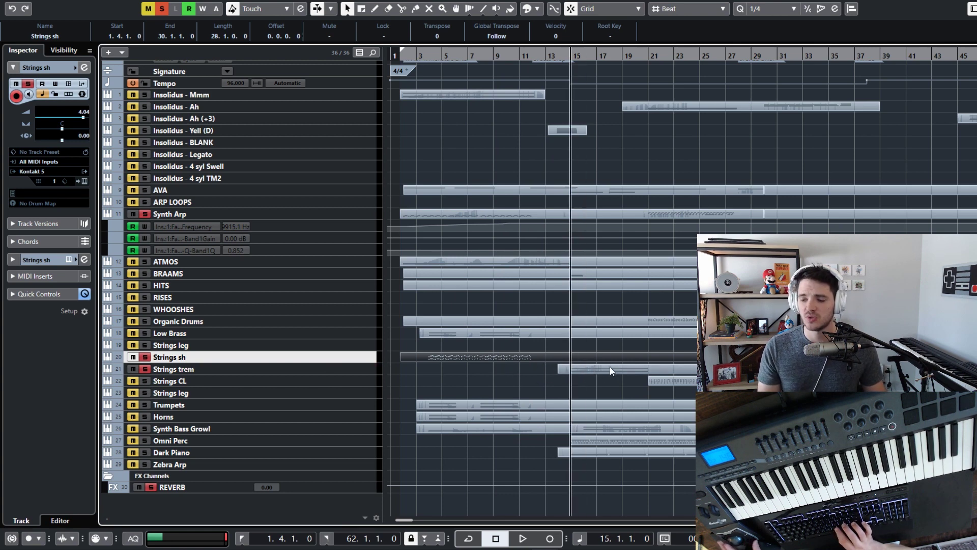
Play from bar 15 and view the Strings trem part's sustained notes in the Key Editor
{"action": "key", "text": "space"}
{"action": "left_click", "coordinate": [588, 367]}
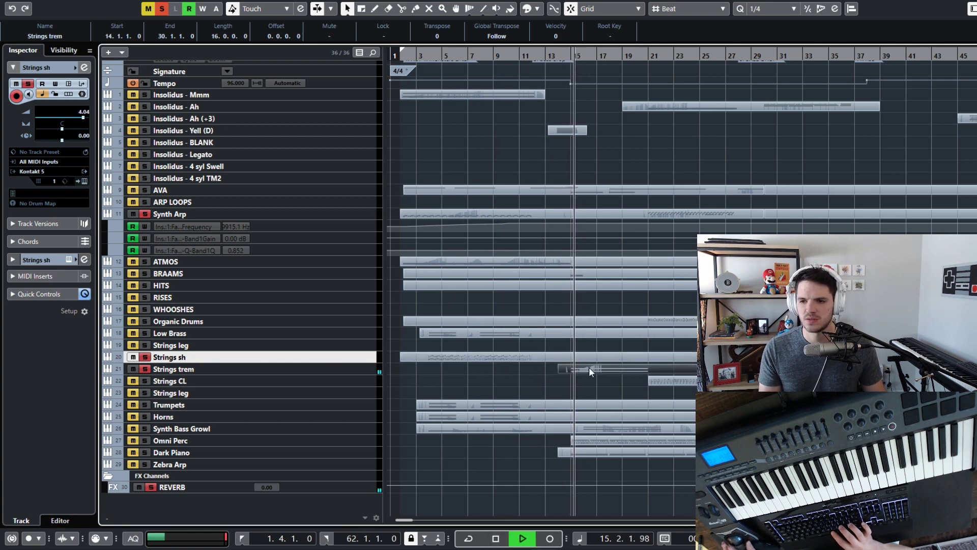
{"action": "double_click", "coordinate": [588, 368]}
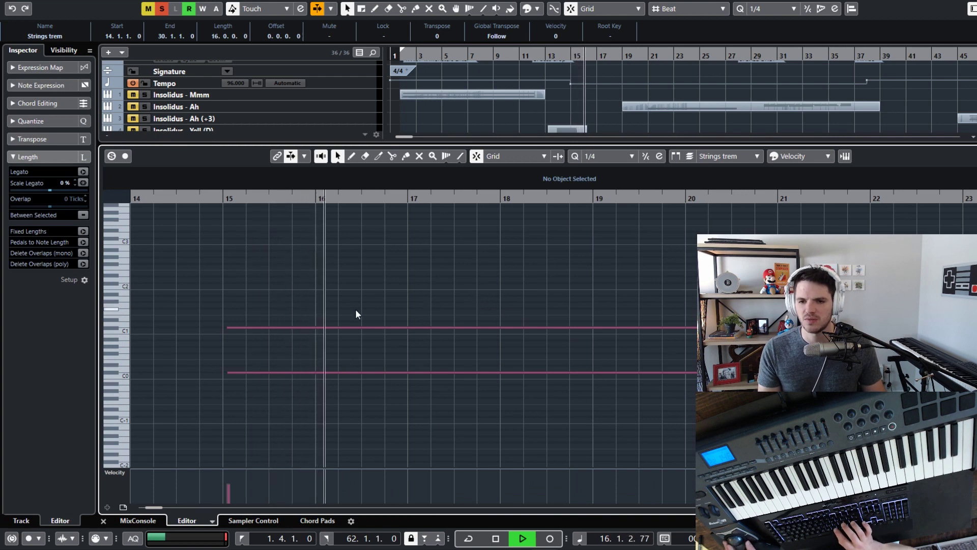
{"action": "key", "text": "ctrl+e"}
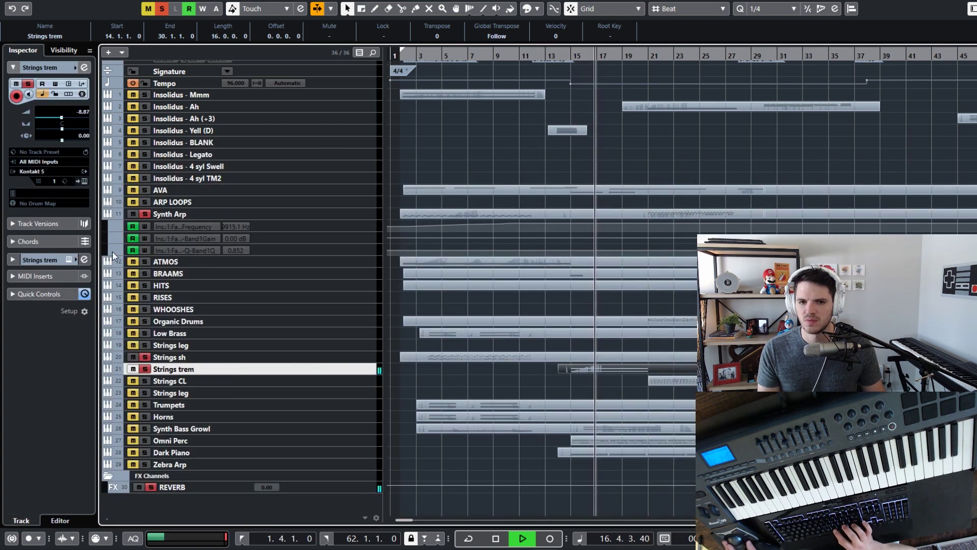
Show the Ensemble_Tremolo patch of the Strings trem track in Kontakt, close the instrument window, and stop playback
{"action": "left_click", "coordinate": [81, 181]}
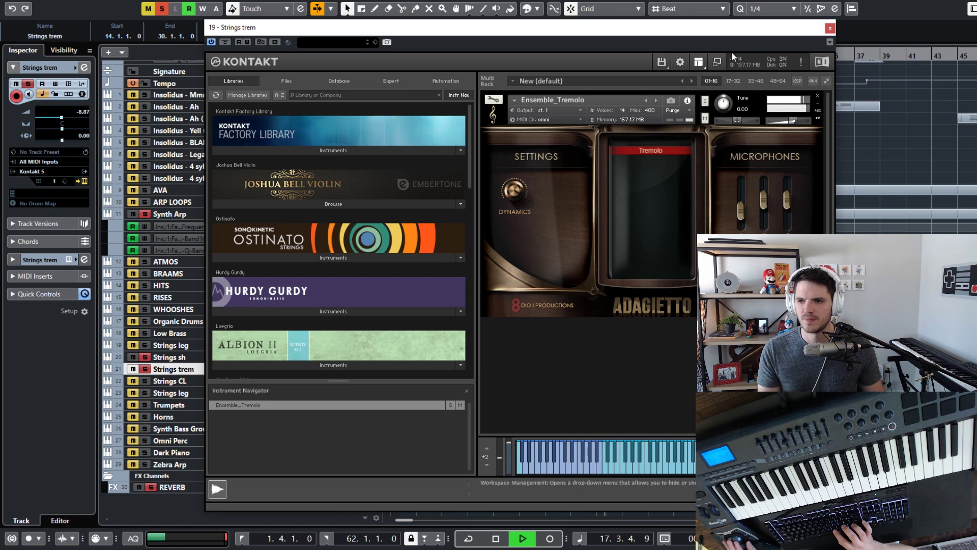
{"action": "left_click", "coordinate": [830, 28]}
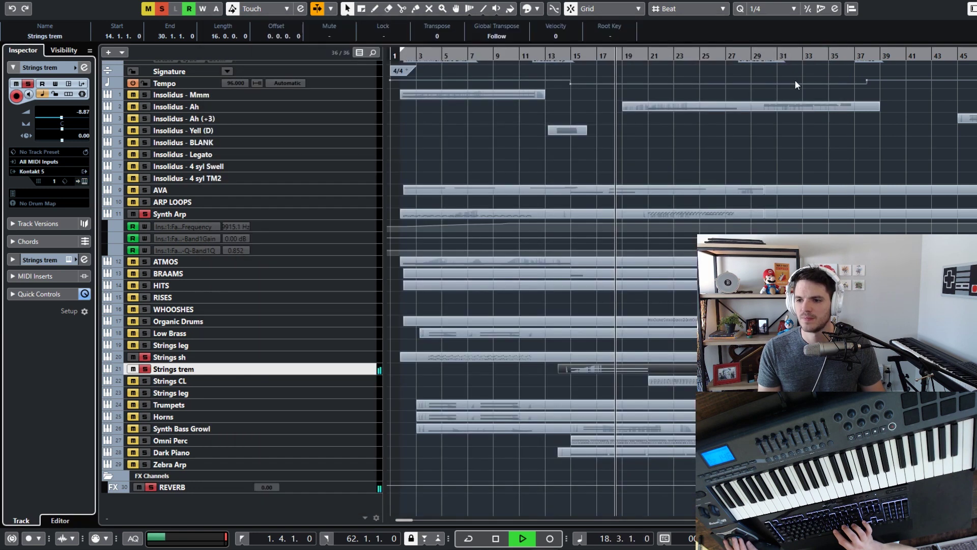
{"action": "key", "text": "space"}
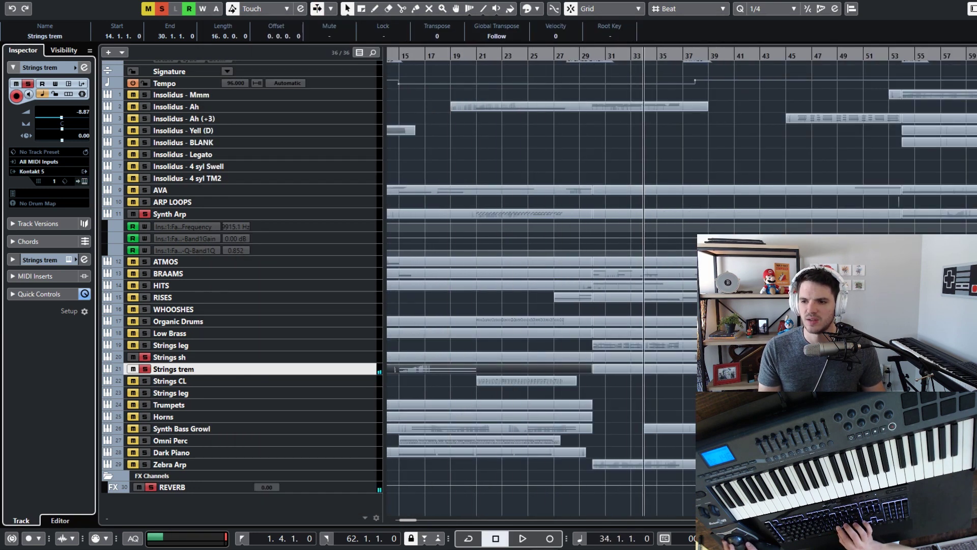
Play from about bar 42 and view the notes of the Strings trem part starting at bar 30 in the Key Editor
{"action": "key", "text": "n"}
{"action": "key", "text": "Right"}
{"action": "key", "text": "space"}
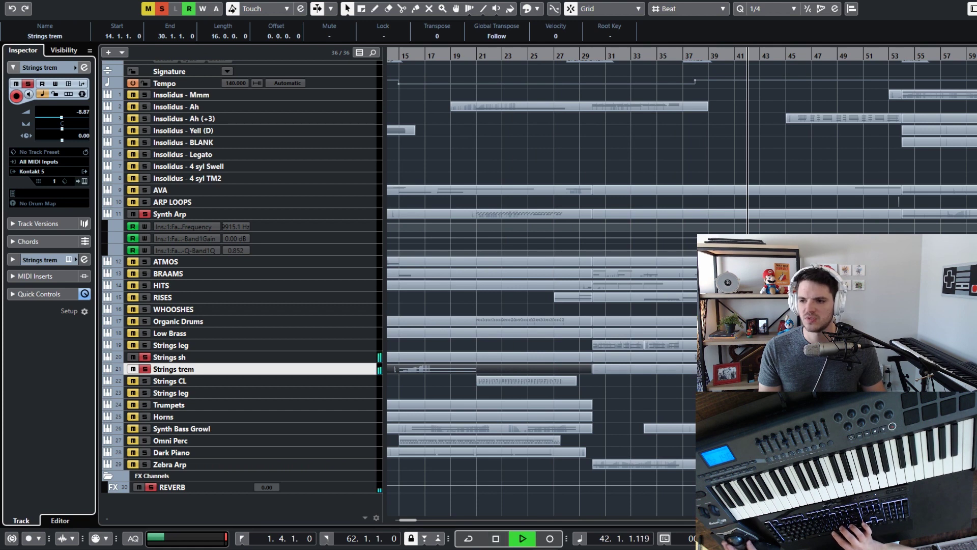
{"action": "key", "text": "Return"}
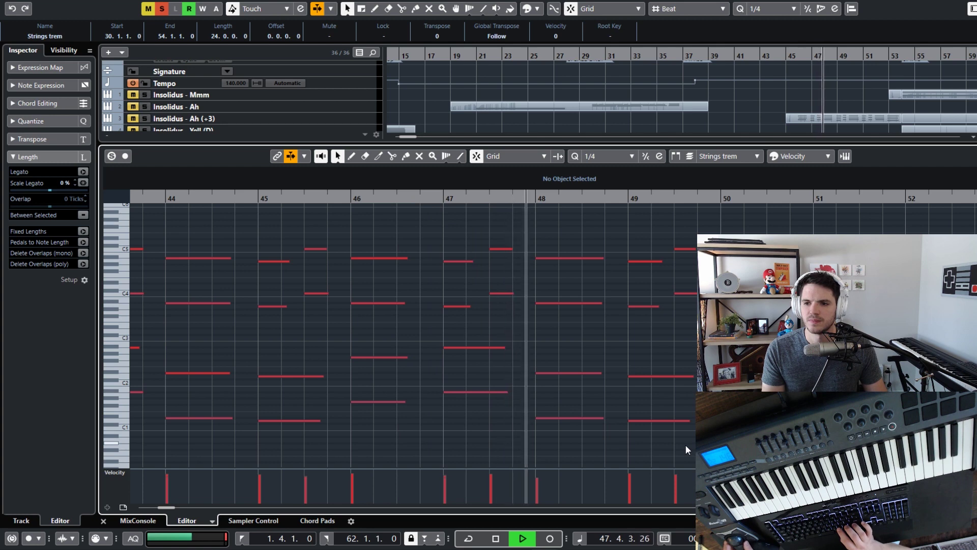
{"action": "key", "text": "ctrl+alt+e"}
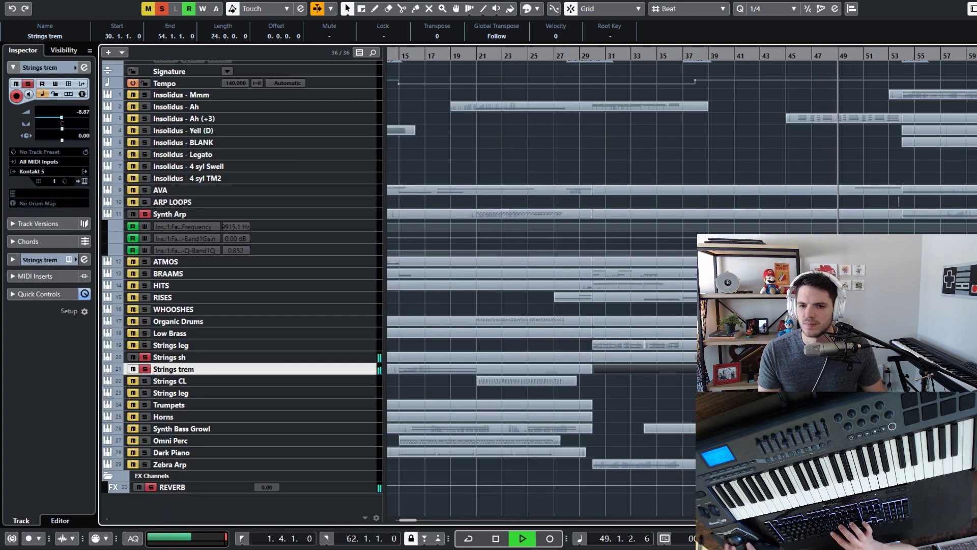
{"action": "key", "text": "space"}
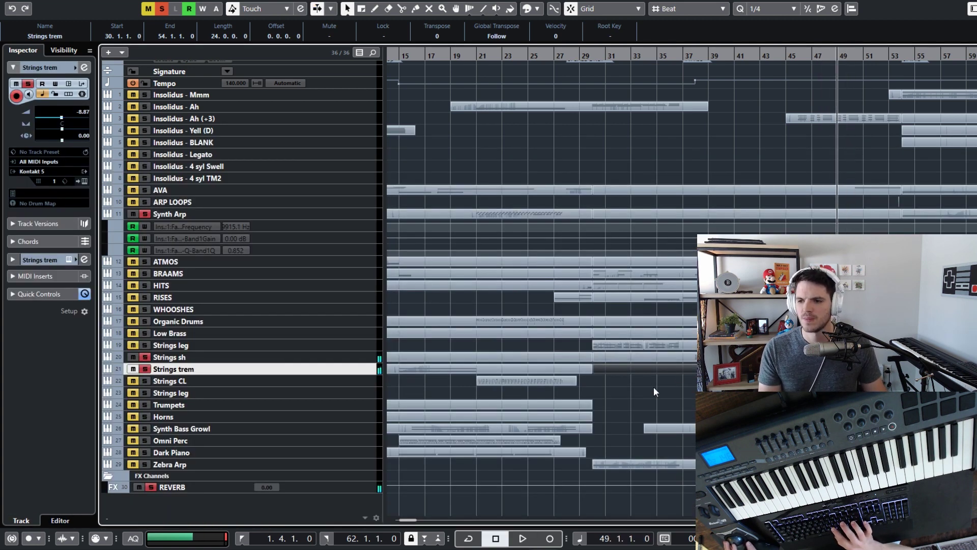
Place the cursor at bar 15 and unsolo the Strings sh, Strings trem and Synth Arp tracks
{"action": "key", "text": "shift+b"}
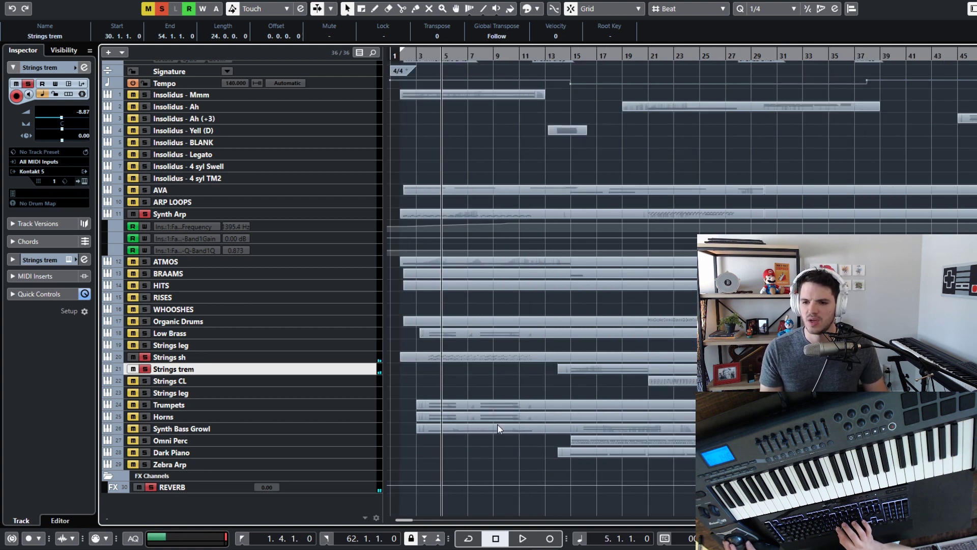
{"action": "left_click", "coordinate": [145, 357]}
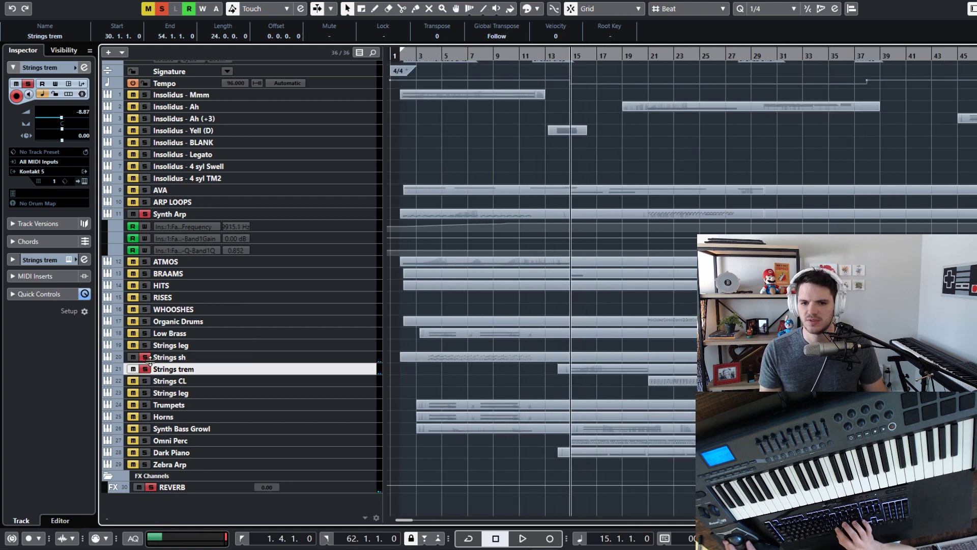
{"action": "left_click", "coordinate": [145, 369]}
{"action": "left_click", "coordinate": [145, 214]}
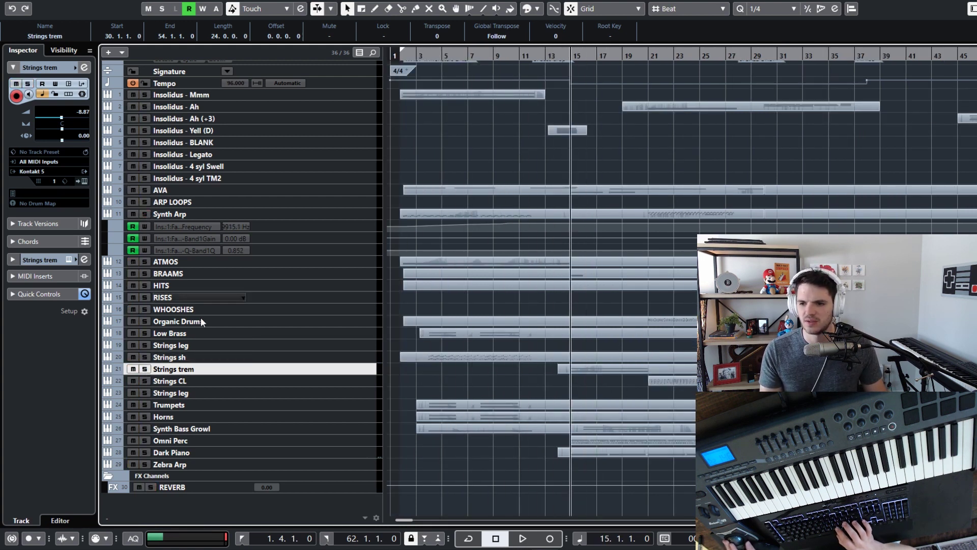
Solo Synth Bass Growl and play it from bar 15 while showing its Unwind Sweep patch in Omnisphere
{"action": "left_click", "coordinate": [145, 428]}
{"action": "left_click", "coordinate": [252, 428]}
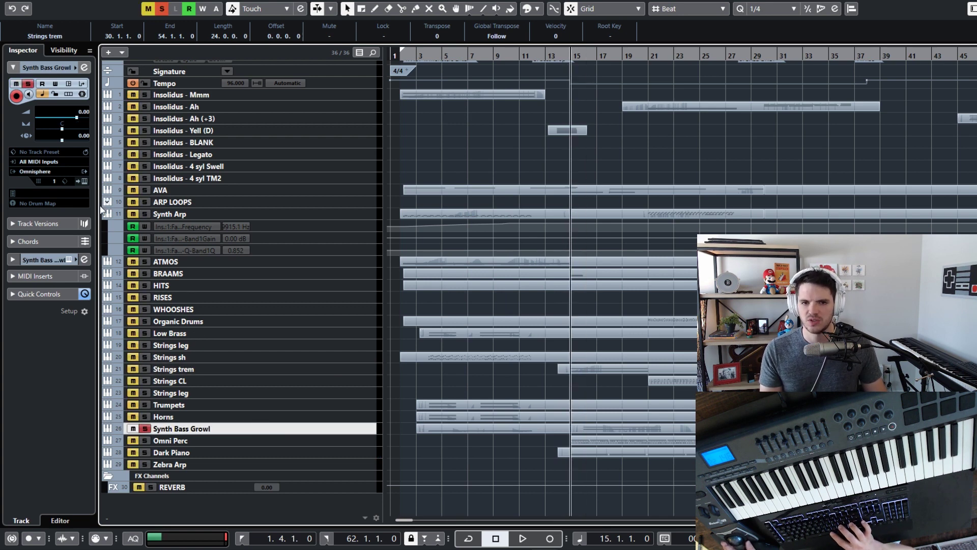
{"action": "key", "text": "space"}
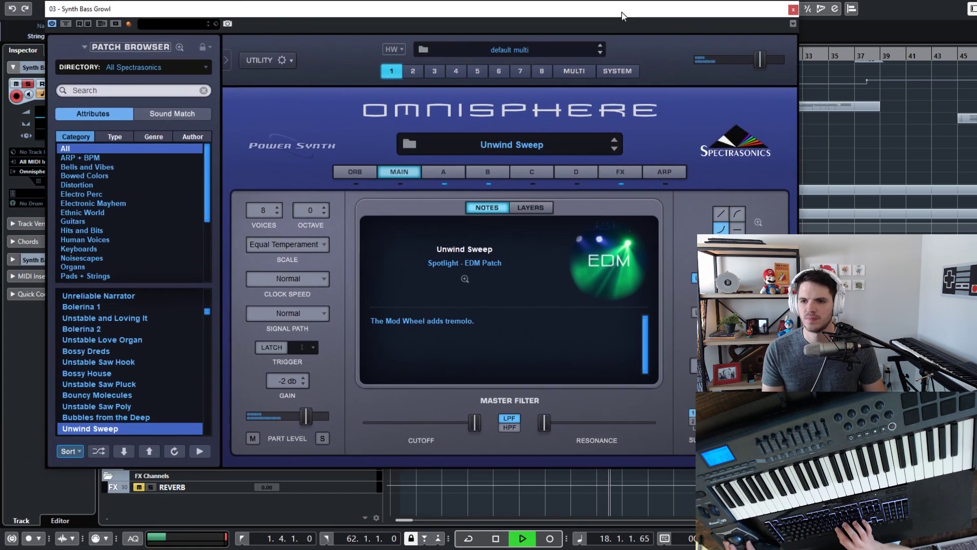
{"action": "left_click_drag", "start_coordinate": [577, 14], "coordinate": [654, 19]}
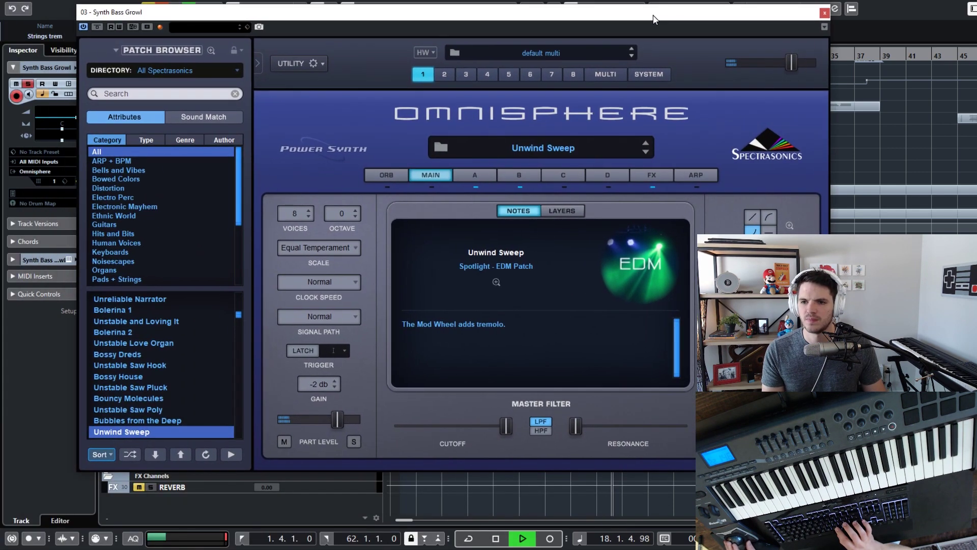
{"action": "left_click", "coordinate": [824, 12]}
{"action": "left_click", "coordinate": [587, 427]}
{"action": "key", "text": "space"}
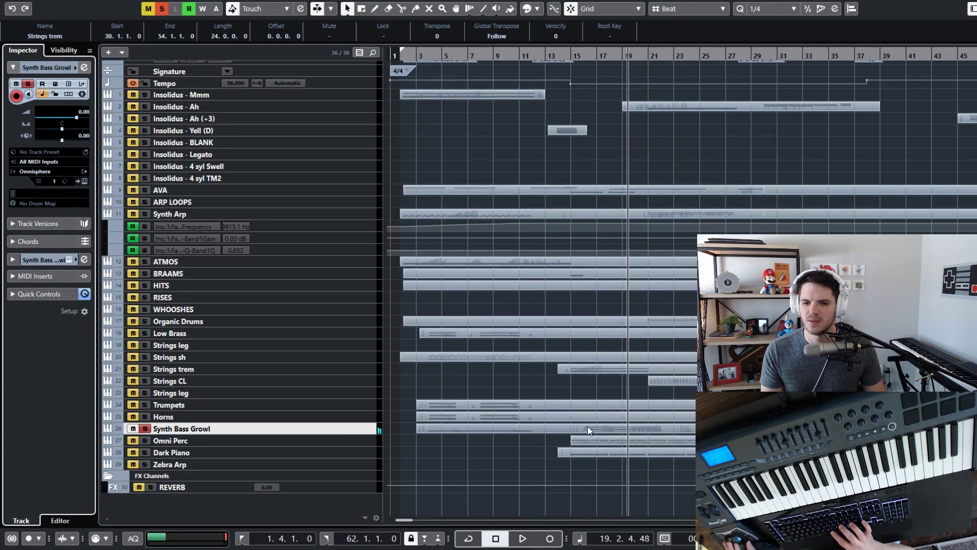
Play the Synth Bass Growl part from bar 19 in the Key Editor, showing its CC 1 (Modulation) curve in the controller lane
{"action": "double_click", "coordinate": [587, 427]}
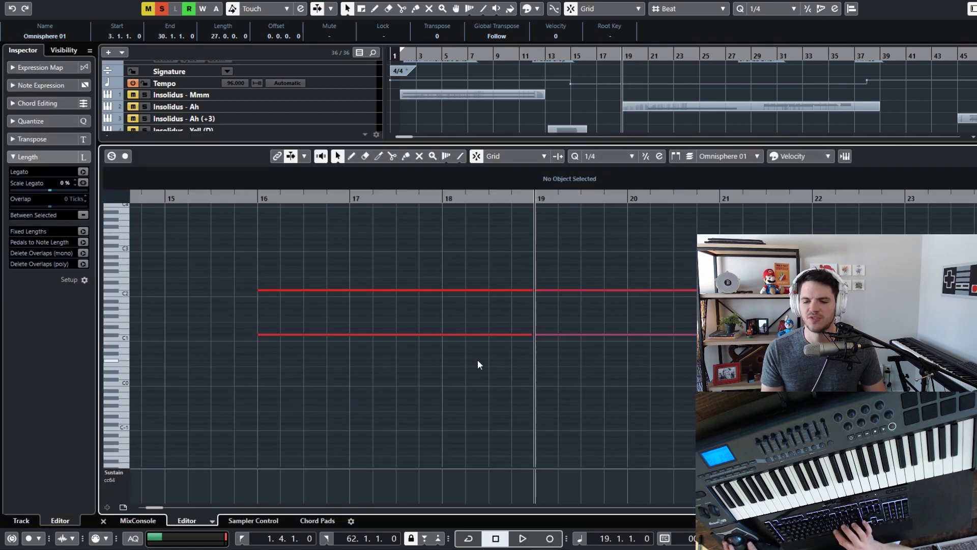
{"action": "key", "text": "space"}
{"action": "key", "text": "f"}
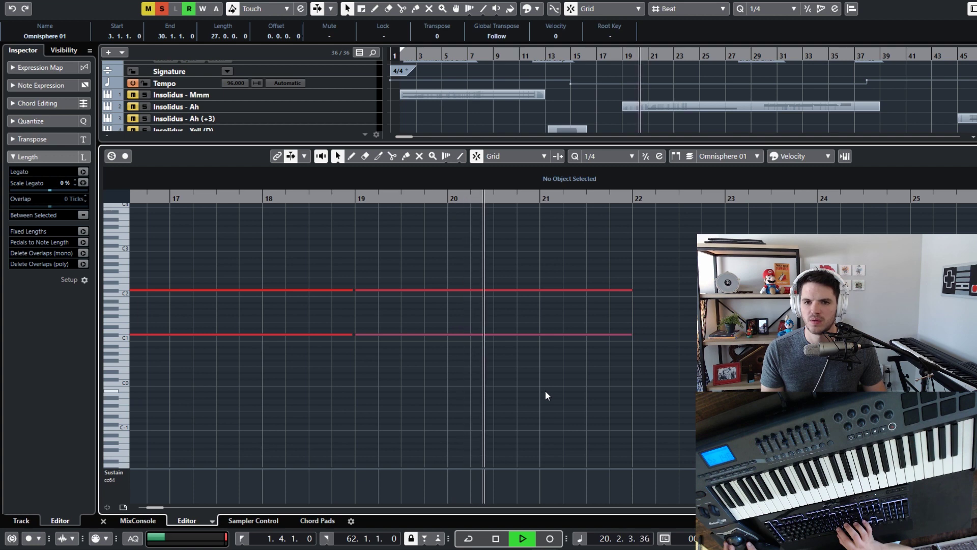
{"action": "left_click", "coordinate": [115, 476]}
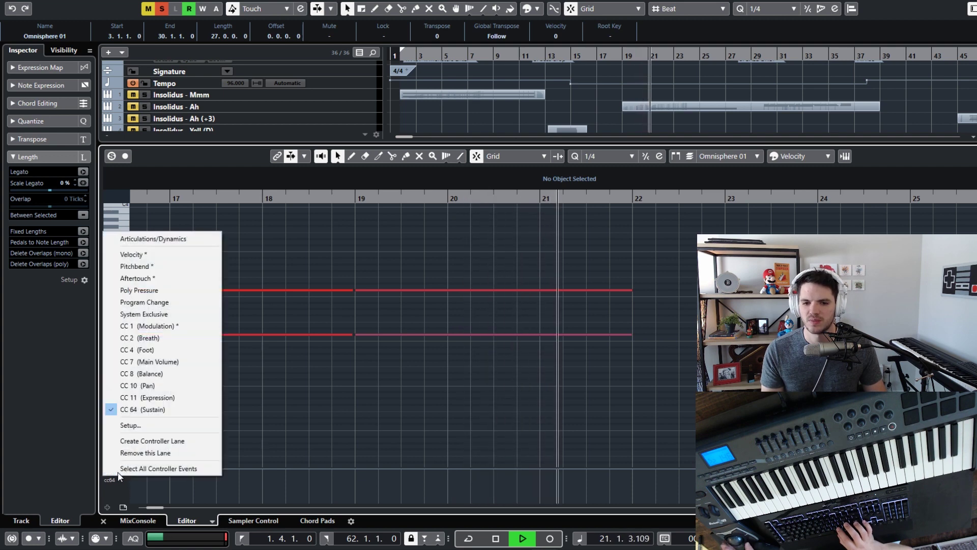
{"action": "left_click", "coordinate": [138, 325]}
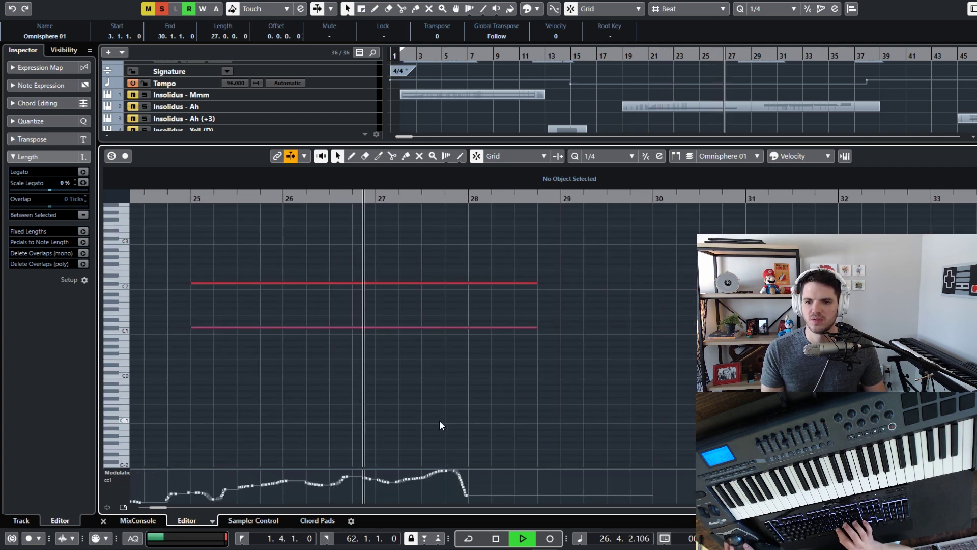
{"action": "key", "text": "space"}
{"action": "key", "text": "ctrl+alt+e"}
{"action": "key", "text": "KP_Subtract"}
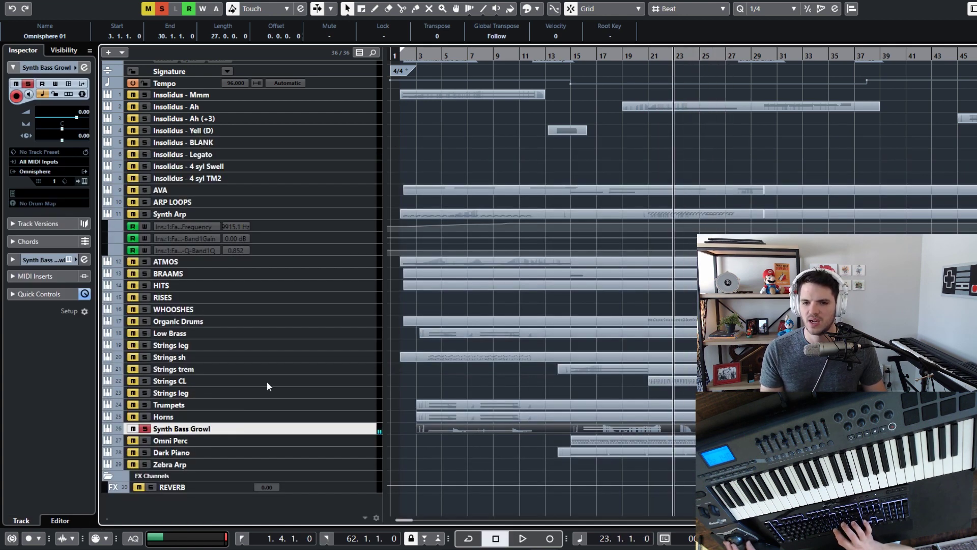
Solo Strings CL alongside Synth Bass Growl, play from bar 21, and view the Strings CL notes in the Key Editor
{"action": "left_click", "coordinate": [267, 381]}
{"action": "left_click", "coordinate": [145, 381]}
{"action": "key", "text": "KP_Subtract"}
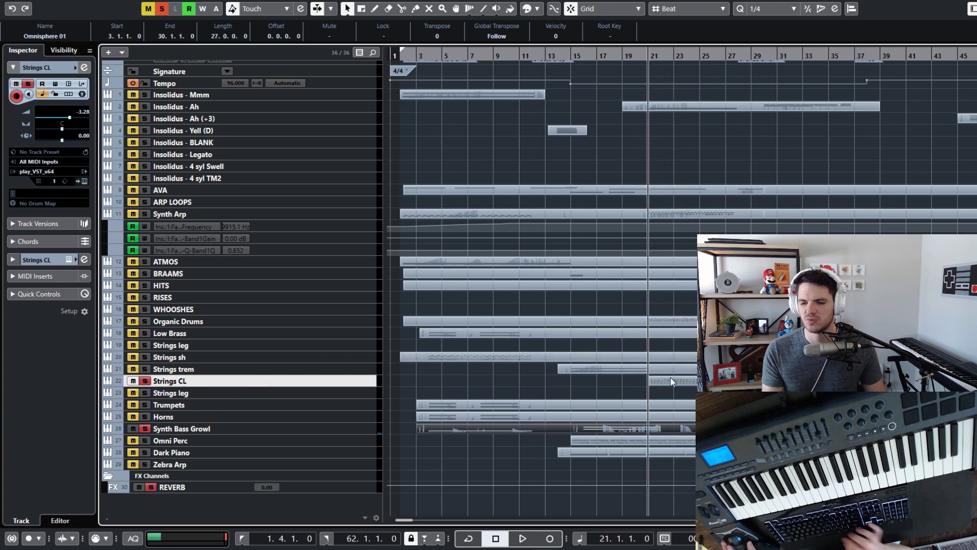
{"action": "key", "text": "space"}
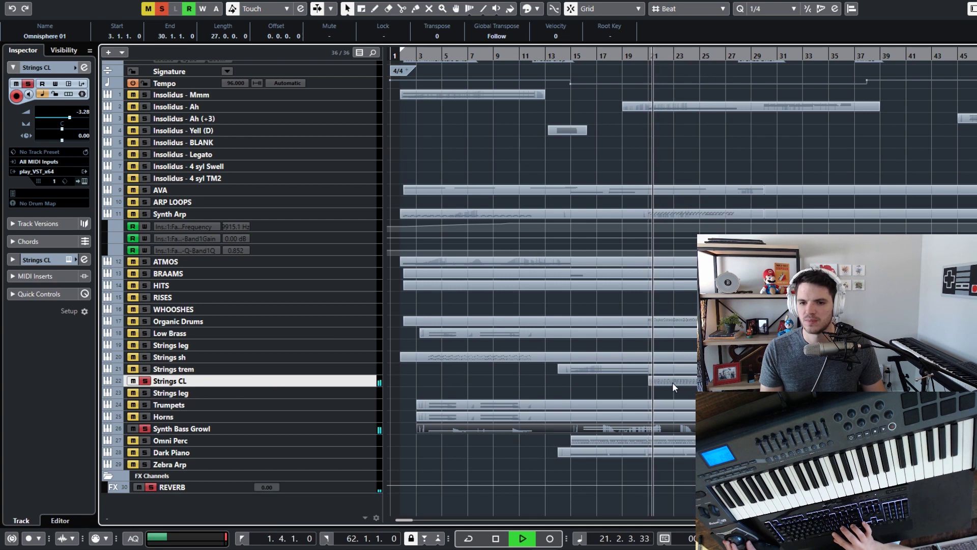
{"action": "double_click", "coordinate": [673, 380]}
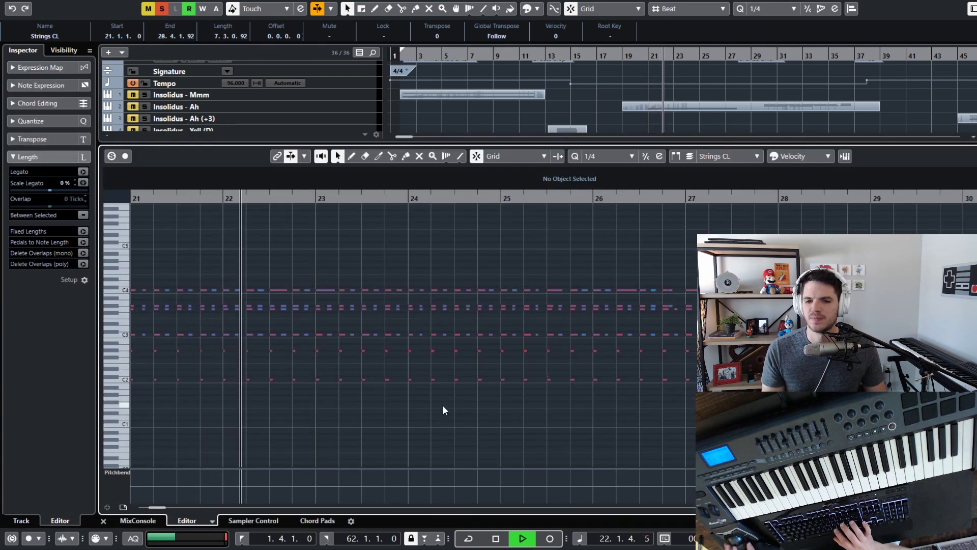
{"action": "key", "text": "ctrl+e"}
{"action": "key", "text": "space"}
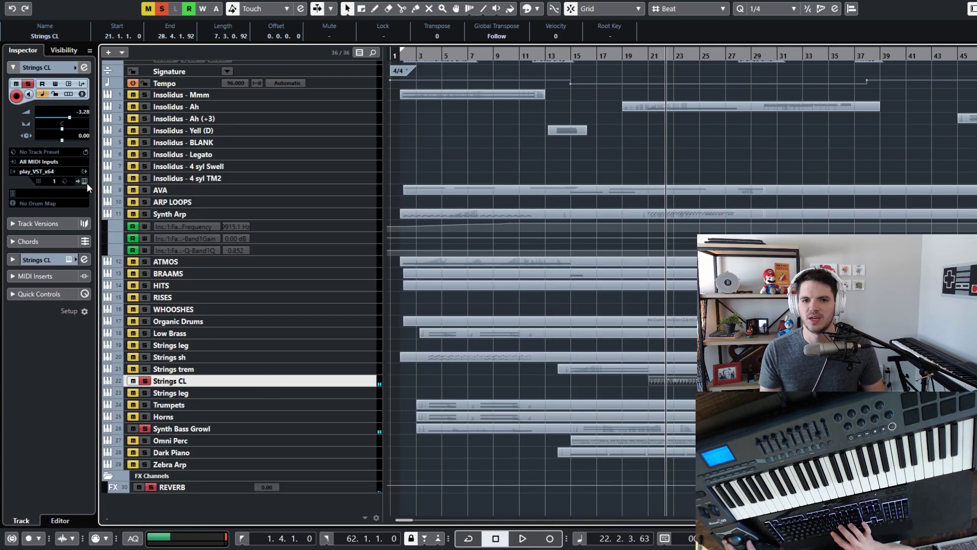
Show the col legno and Bartok pizzicato patches loaded in the Strings CL track's EastWest instrument, and close its window
{"action": "key", "text": "KP_0"}
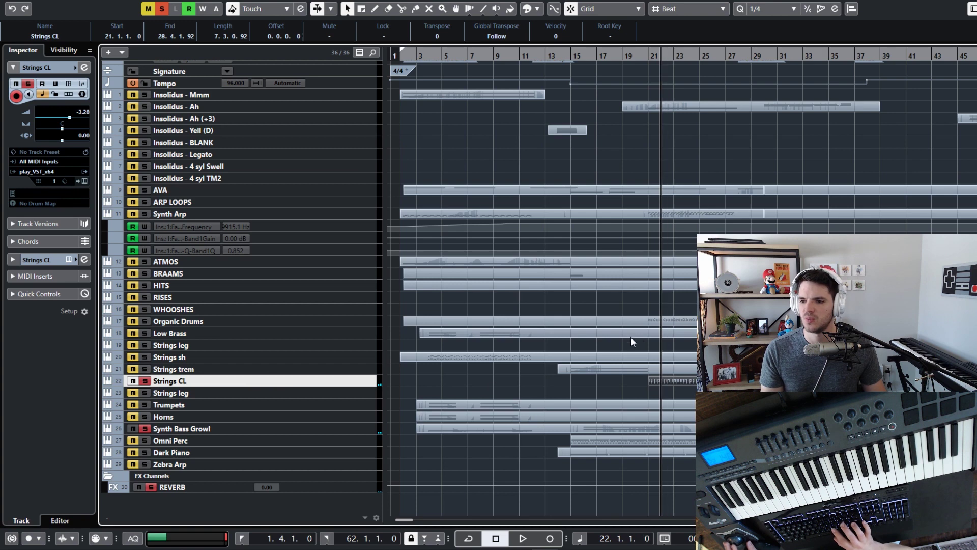
{"action": "left_click", "coordinate": [82, 180]}
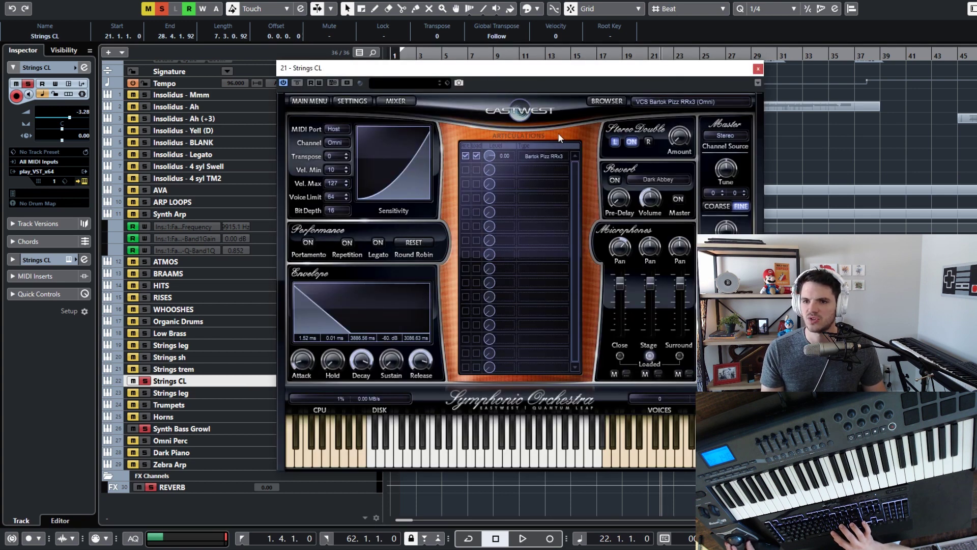
{"action": "left_click", "coordinate": [601, 102]}
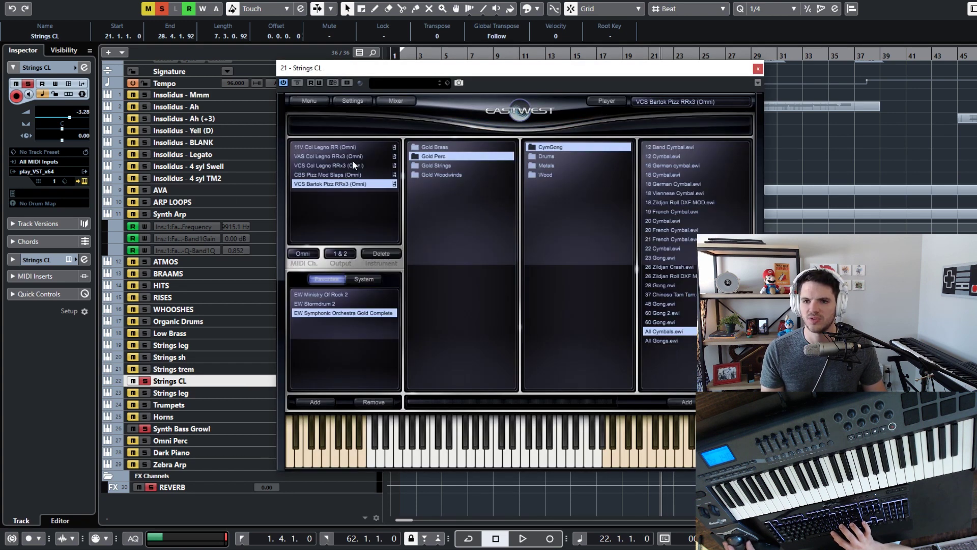
{"action": "left_click", "coordinate": [757, 68]}
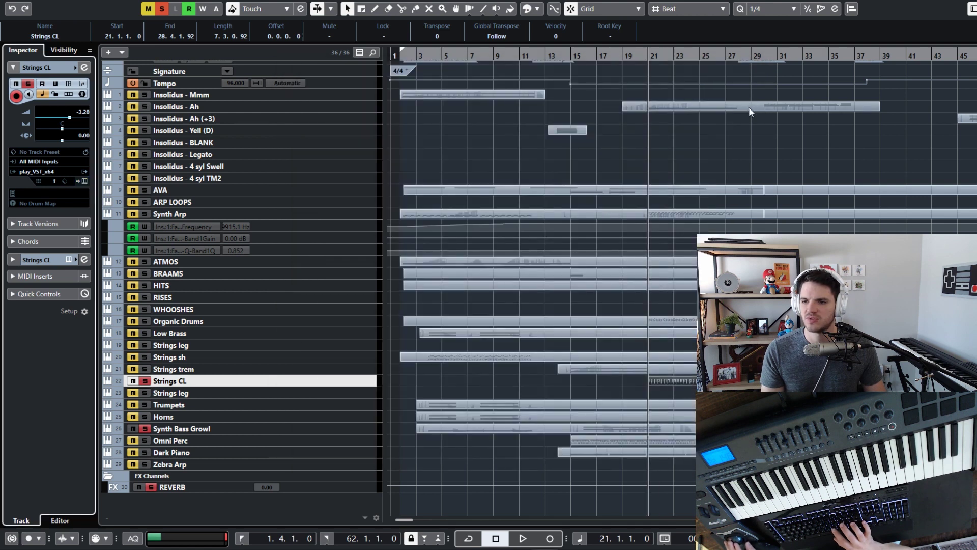
Play Strings CL with Synth Bass Growl from bar 21, and replay the passage with Synth Arp soloed too
{"action": "key", "text": "space"}
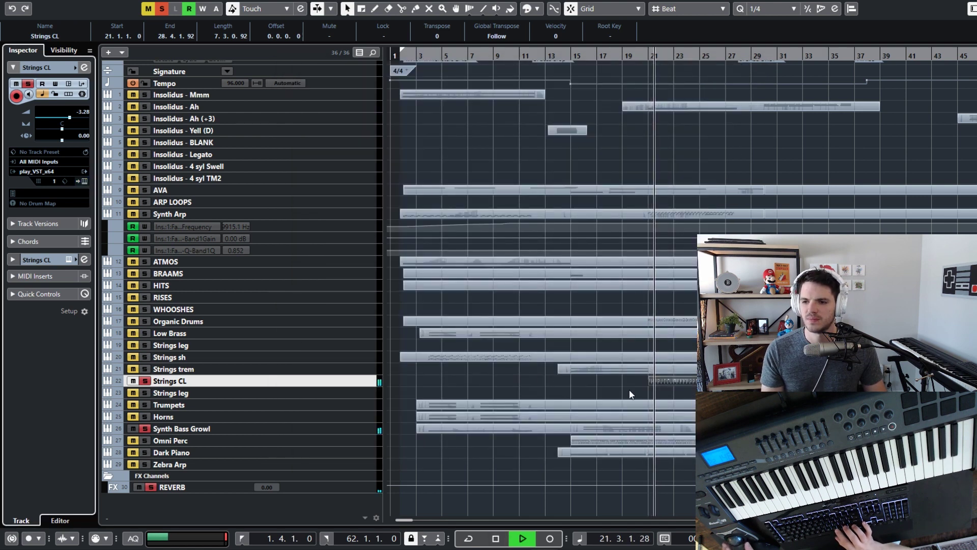
{"action": "key", "text": "f"}
{"action": "key", "text": "space"}
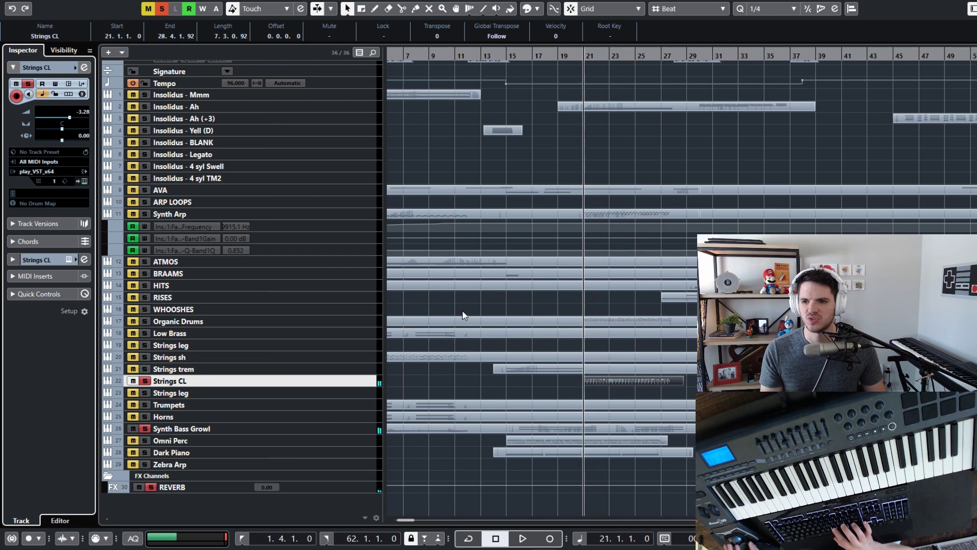
{"action": "left_click", "coordinate": [144, 214]}
{"action": "key", "text": "space"}
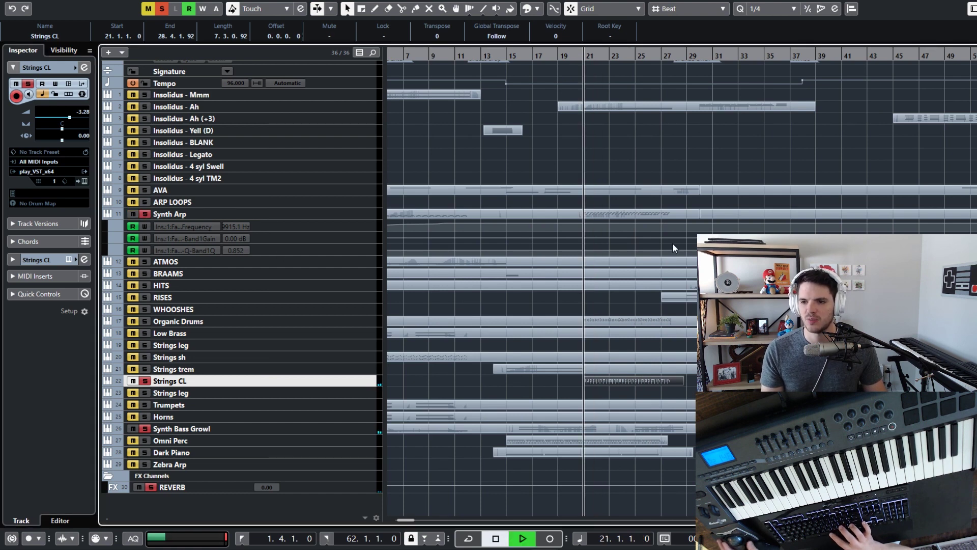
Solo Organic Drums during playback, look through its Damage percussion patches in Kontakt, close the window, and stop playback
{"action": "left_click", "coordinate": [225, 322]}
{"action": "left_click", "coordinate": [81, 181]}
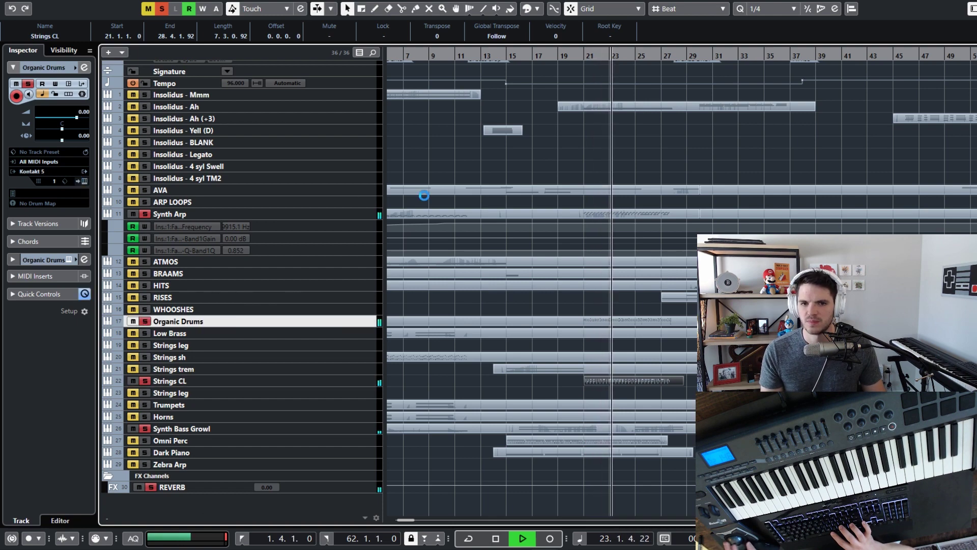
{"action": "left_click_drag", "start_coordinate": [578, 28], "coordinate": [240, 10]}
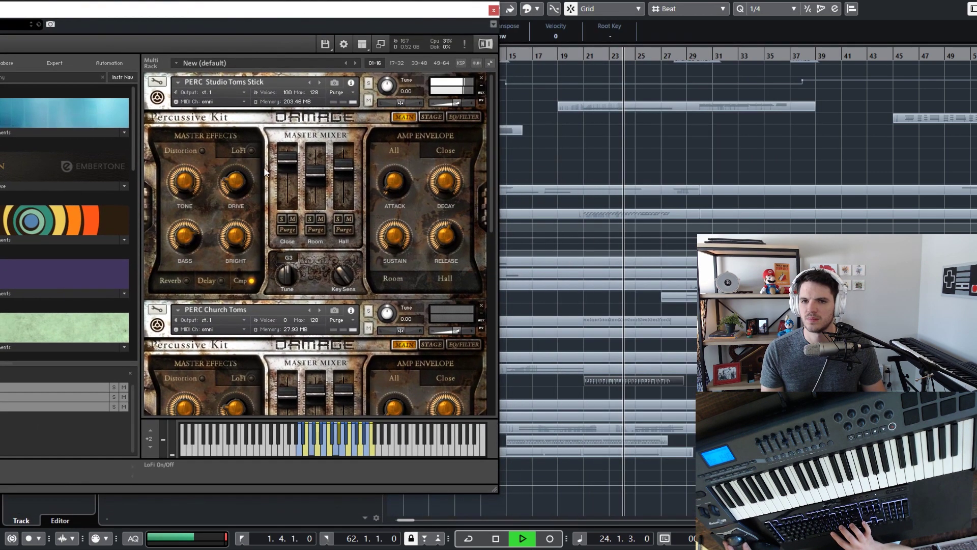
{"action": "scroll", "coordinate": [266, 170], "scroll_direction": "down", "scroll_amount": 3}
{"action": "scroll", "coordinate": [265, 170], "scroll_direction": "up", "scroll_amount": 3}
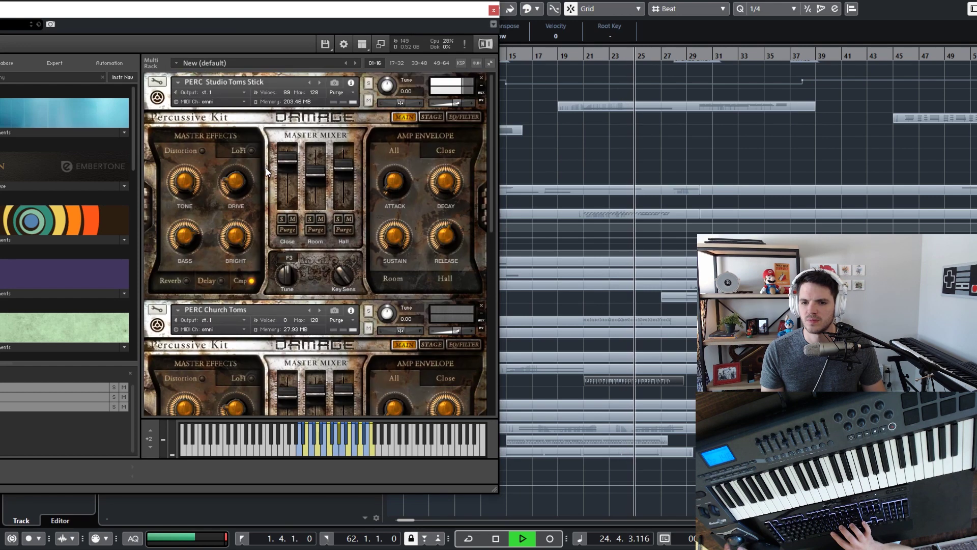
{"action": "left_click", "coordinate": [493, 10]}
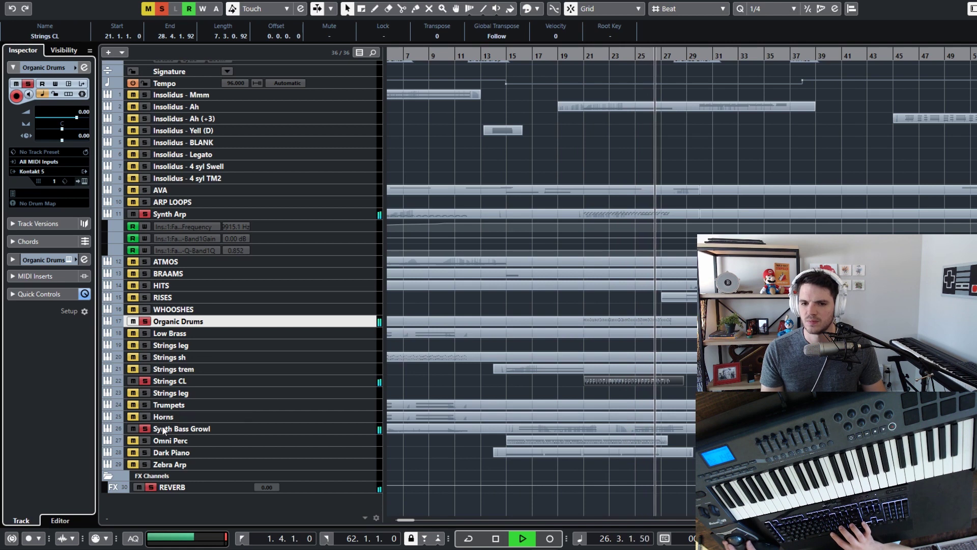
{"action": "left_click", "coordinate": [145, 414]}
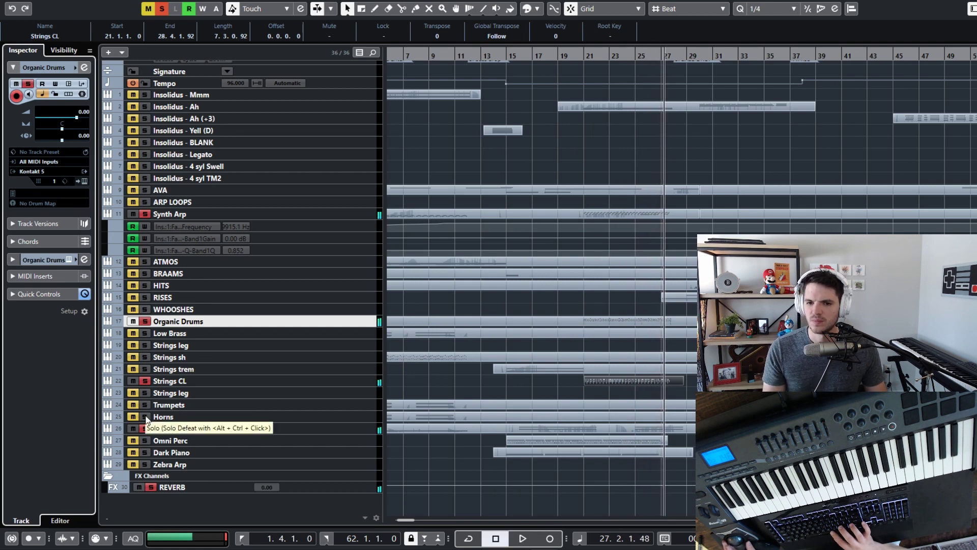
Stop playback, clear all track solos, and set the playhead at bar 4 near the start of the arrangement
{"action": "key", "text": "space"}
{"action": "key", "text": "Home"}
{"action": "left_click", "coordinate": [494, 366]}
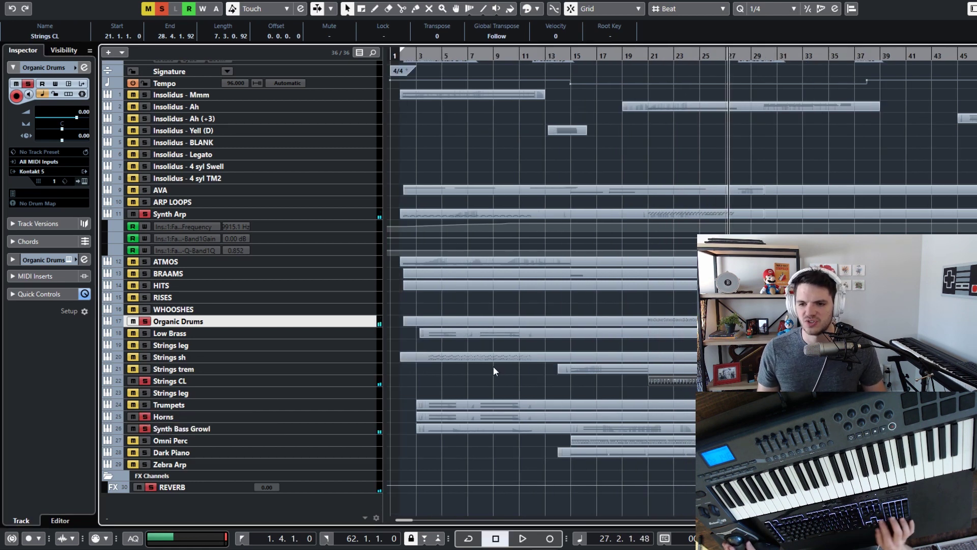
{"action": "left_click", "coordinate": [162, 8]}
{"action": "key", "text": "ctrl+Right"}
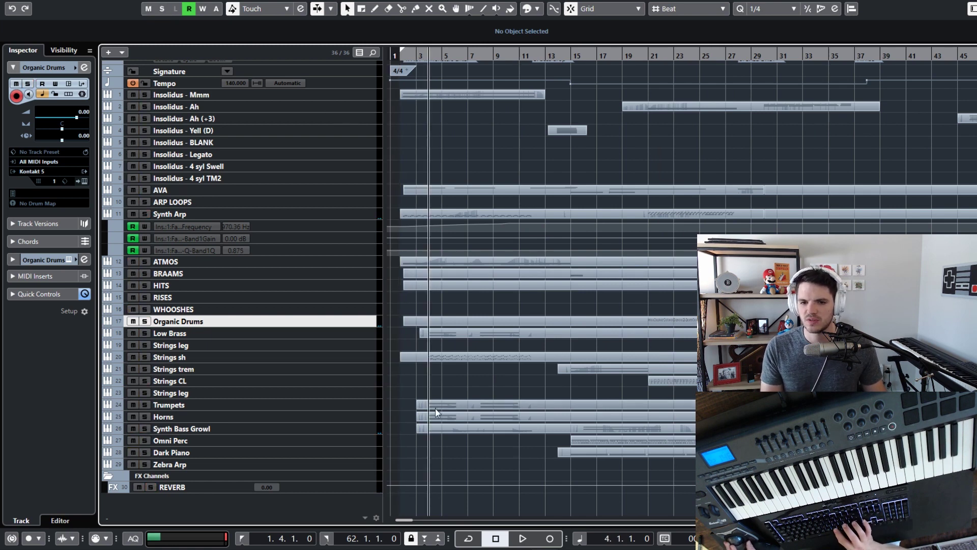
Take the opening part off the Trumpets track, select the Horns part starting at bar 3, and play from bar 4
{"action": "mouse_move", "coordinate": [446, 405]}
{"action": "left_mouse_down"}
{"action": "mouse_move", "coordinate": [490, 396]}
{"action": "mouse_move", "coordinate": [445, 421]}
{"action": "left_mouse_up"}
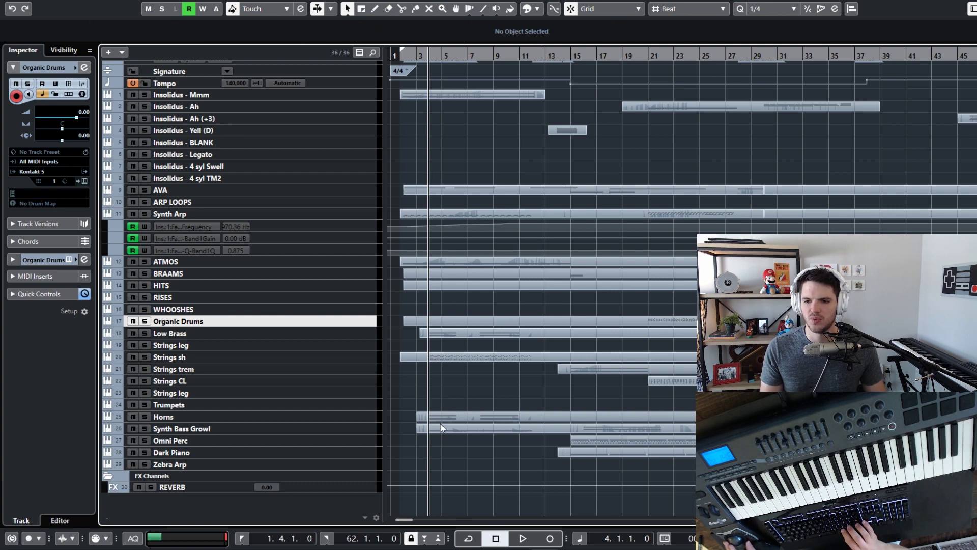
{"action": "left_click", "coordinate": [440, 415]}
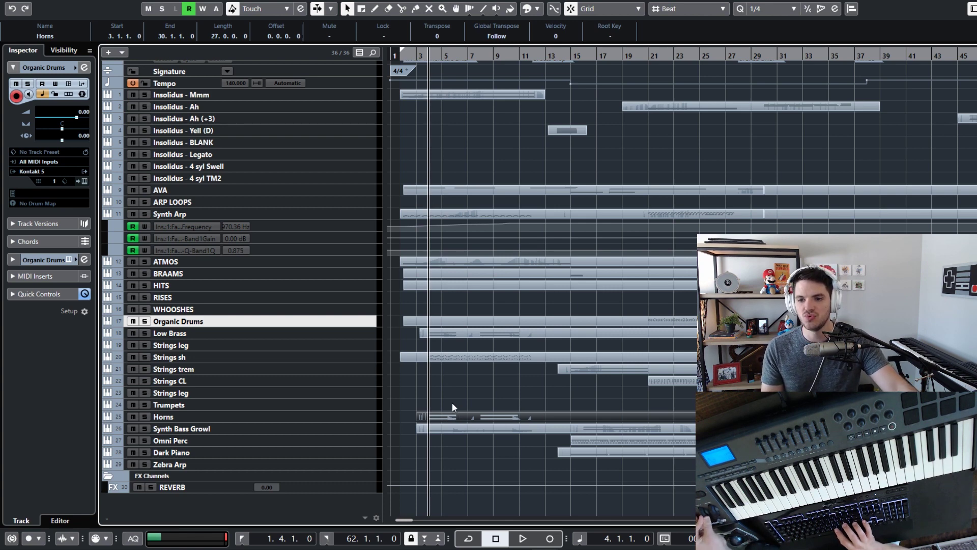
{"action": "key", "text": "space"}
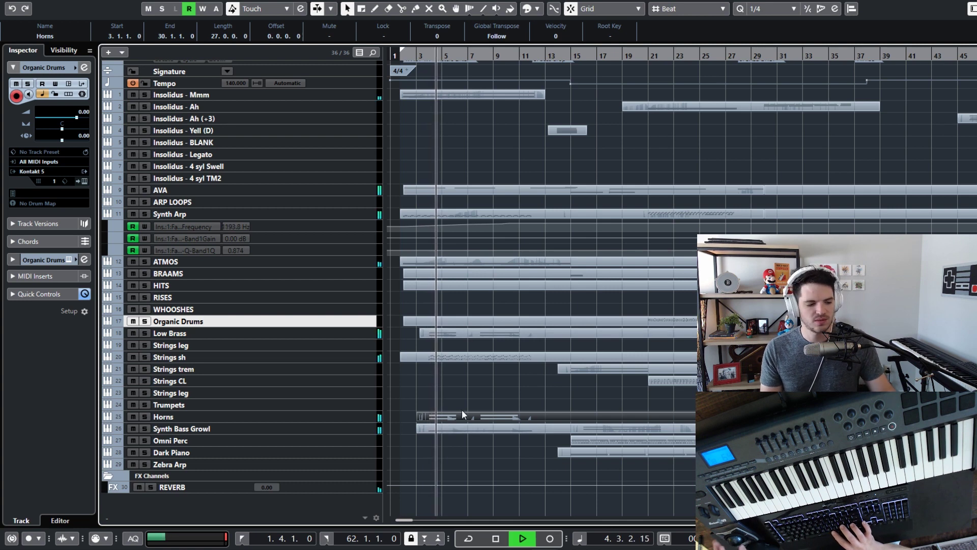
View the opening Synth Bass Growl part in the Key Editor during playback, display its Pitchbend data through bar 11, and close the editor
{"action": "left_click", "coordinate": [446, 430]}
{"action": "double_click", "coordinate": [447, 428]}
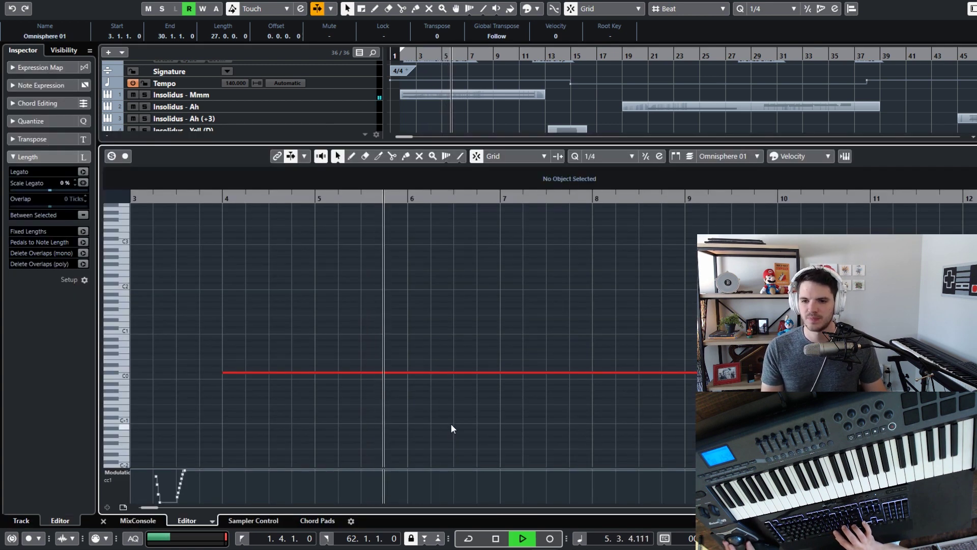
{"action": "left_click", "coordinate": [110, 479]}
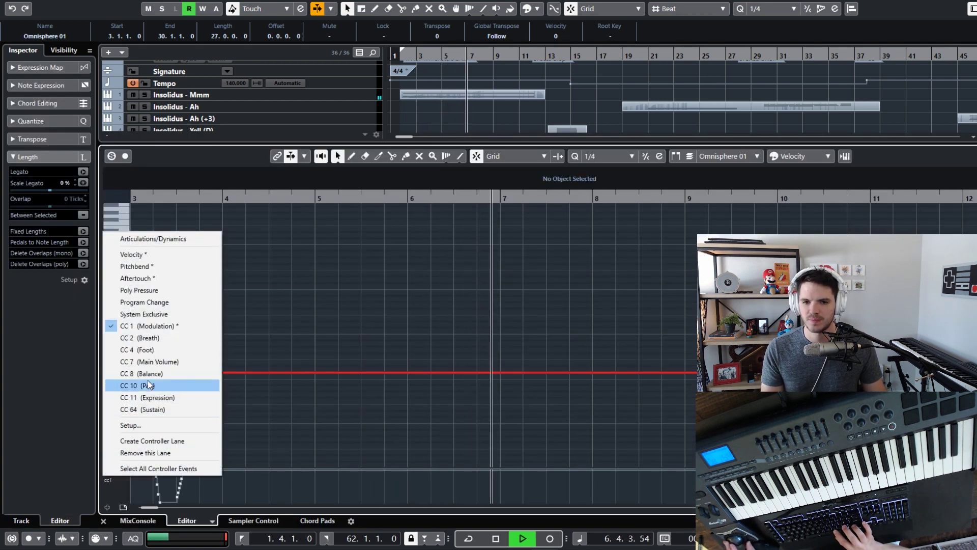
{"action": "left_click", "coordinate": [165, 267]}
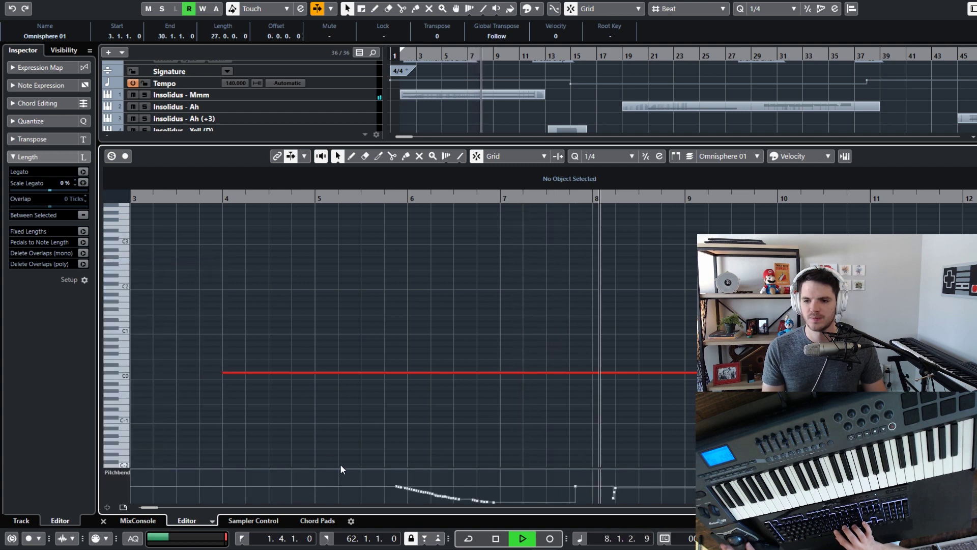
{"action": "scroll", "coordinate": [618, 465], "scroll_direction": "right", "scroll_amount": 6}
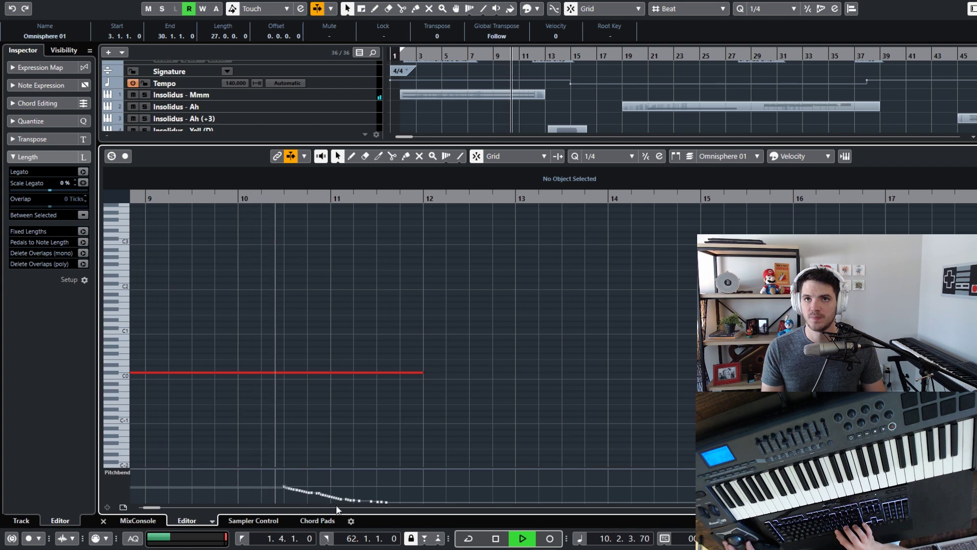
{"action": "key", "text": "ctrl+alt+e"}
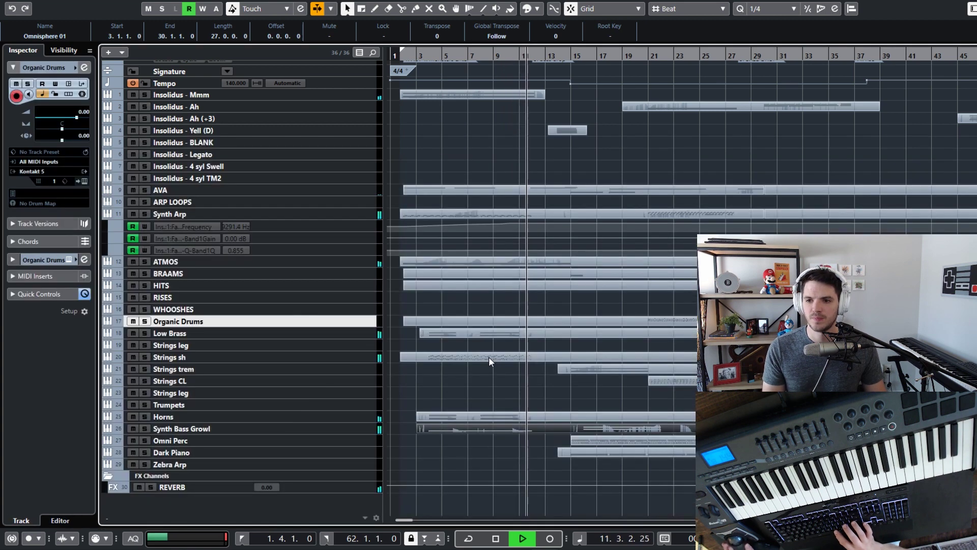
Follow playback into the ENTER 2 section, stop it, and move the playhead ahead to bar 42 in ACT 3
{"action": "scroll", "coordinate": [572, 244], "scroll_direction": "up", "scroll_amount": 1}
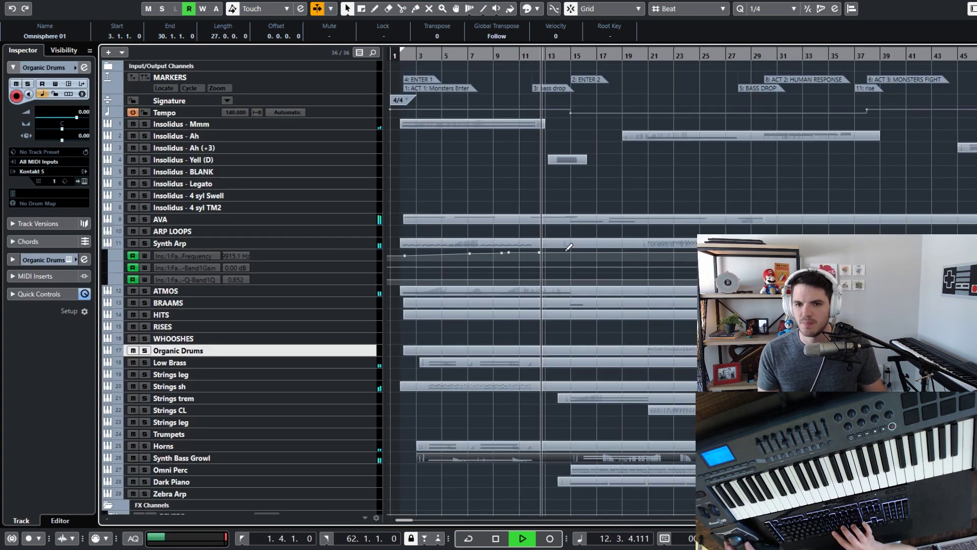
{"action": "scroll", "coordinate": [558, 178], "scroll_direction": "right", "scroll_amount": 2}
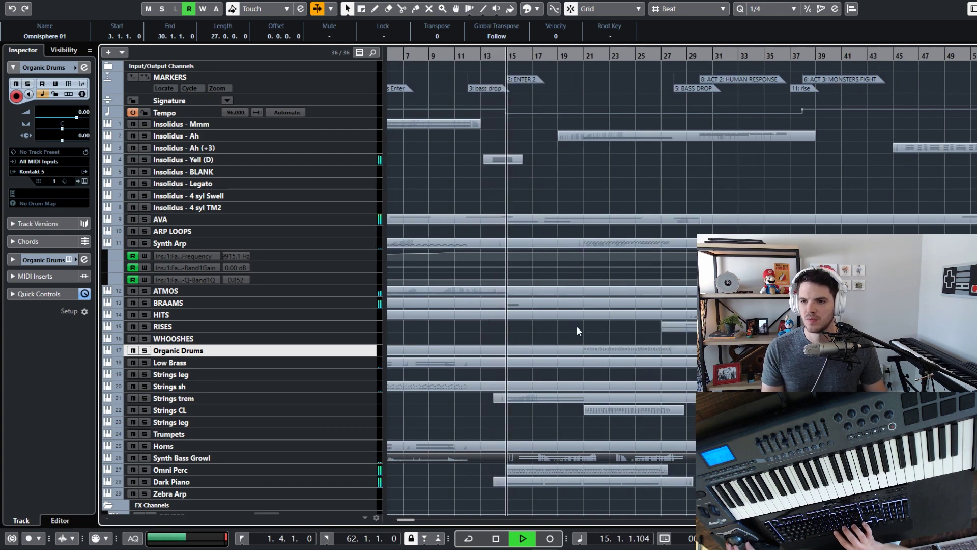
{"action": "scroll", "coordinate": [580, 254], "scroll_direction": "right", "scroll_amount": 2}
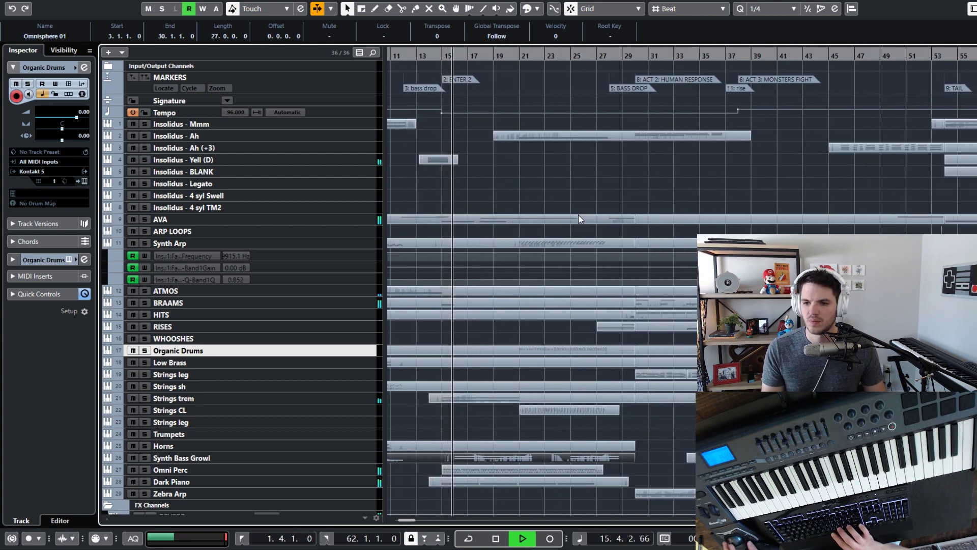
{"action": "key", "text": "space"}
{"action": "key", "text": "KP_Add"}
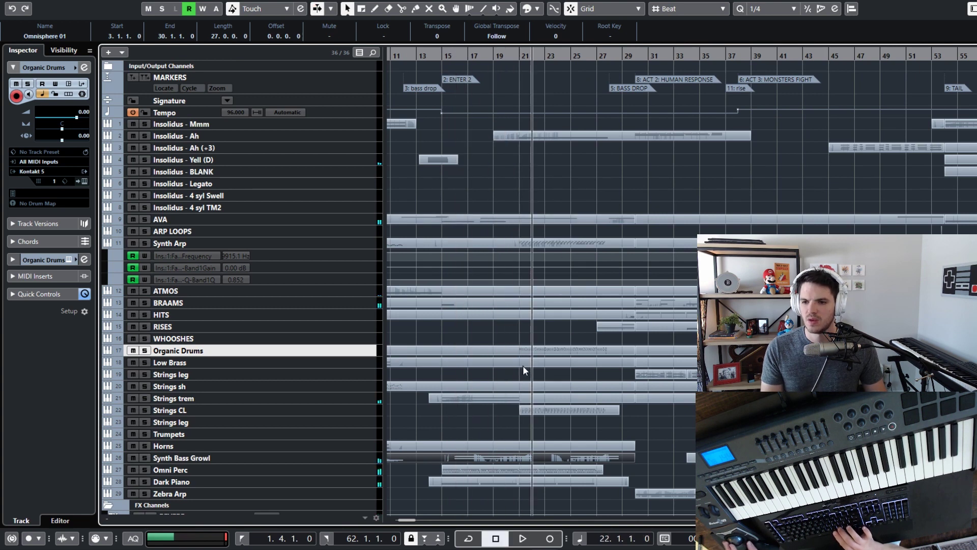
{"action": "key", "text": "KP_Add"}
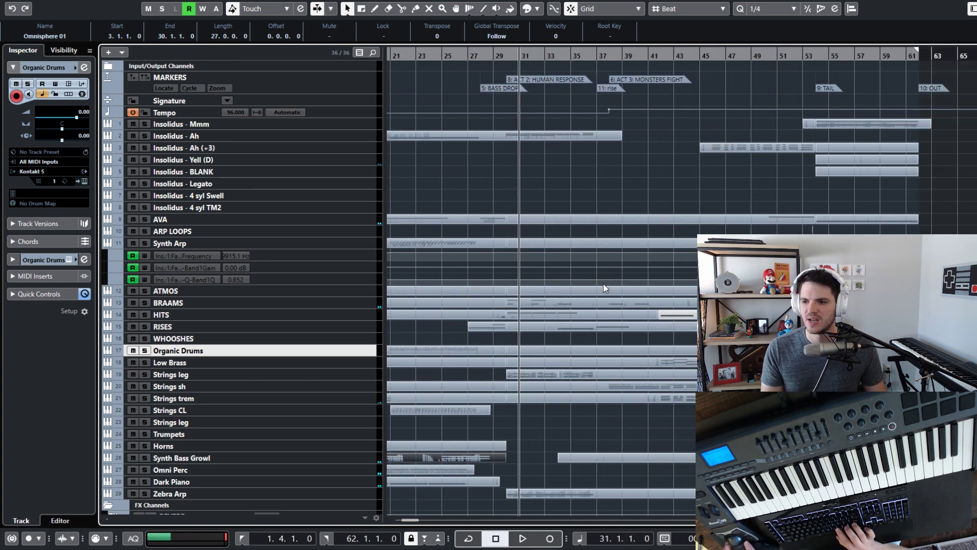
{"action": "key", "text": "KP_Subtract"}
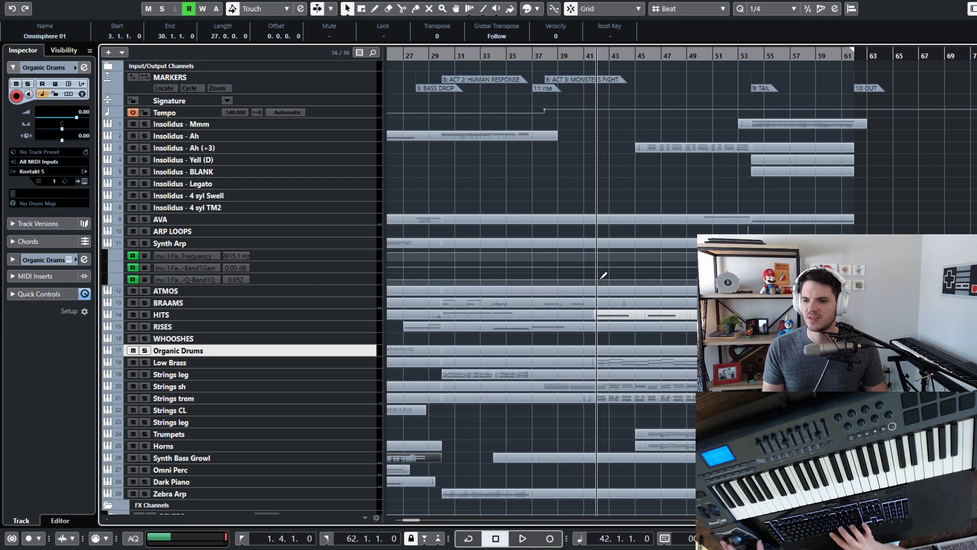
Inspect the Low Brass, Strings sh and Strings trem parts in the Key Editor, playing the Strings sh passage from bar 42
{"action": "double_click", "coordinate": [595, 361]}
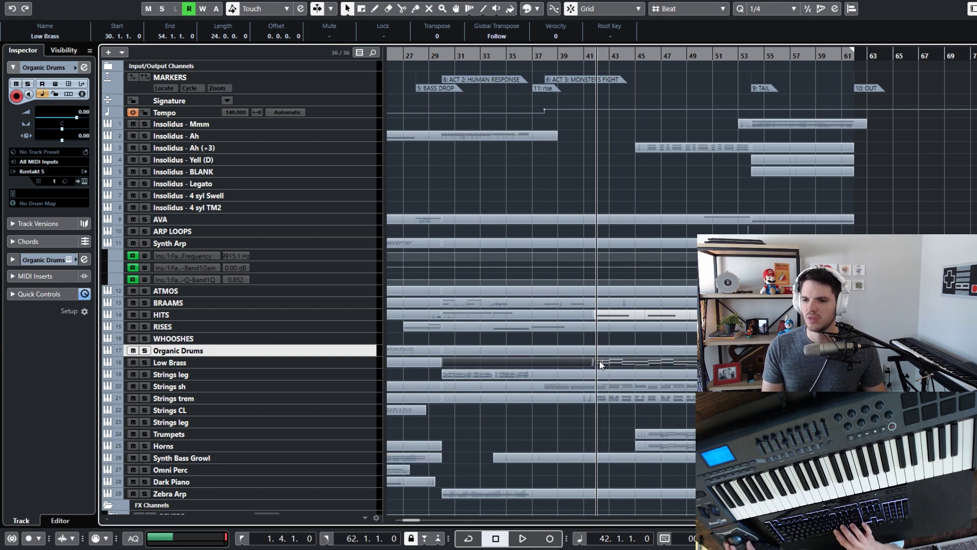
{"action": "key", "text": "ctrl+e"}
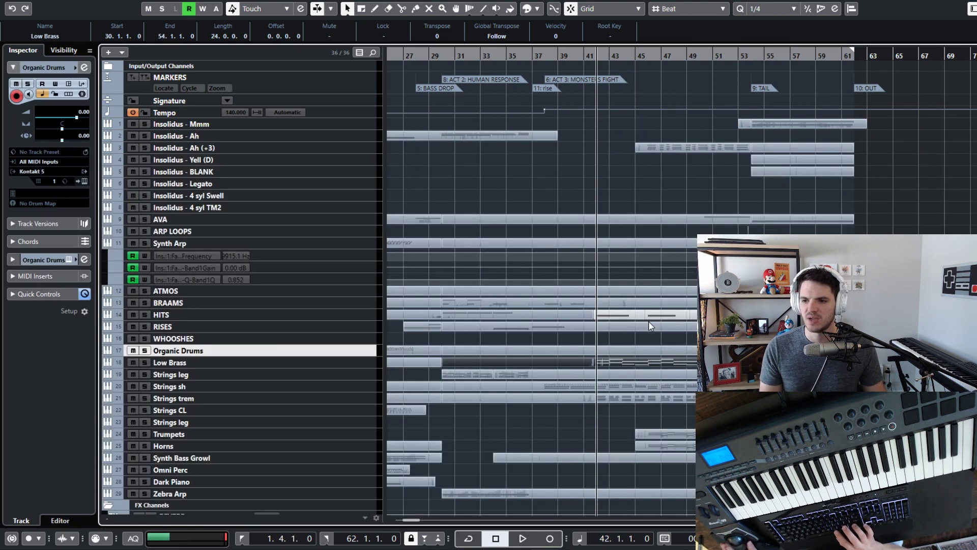
{"action": "double_click", "coordinate": [607, 386]}
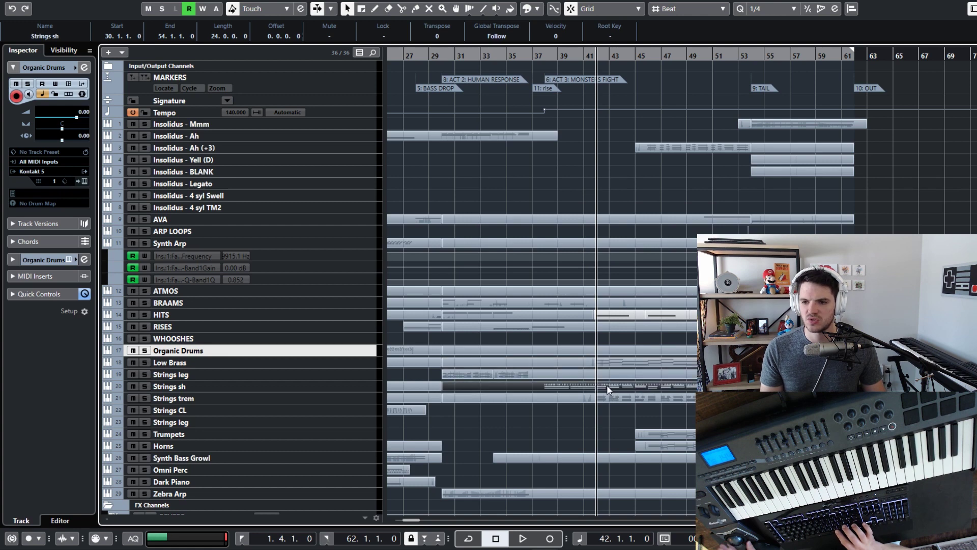
{"action": "key", "text": "space"}
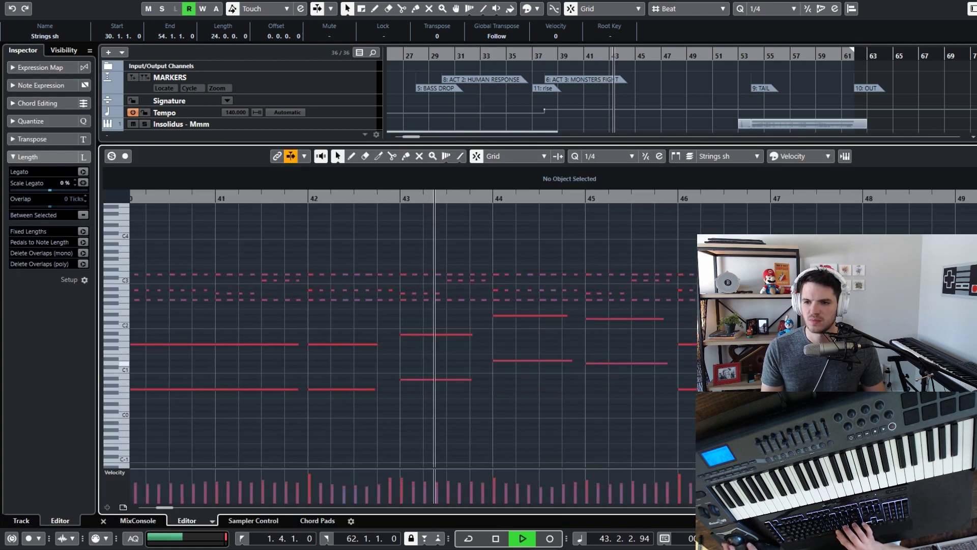
{"action": "key", "text": "ctrl+e"}
{"action": "key", "text": "space"}
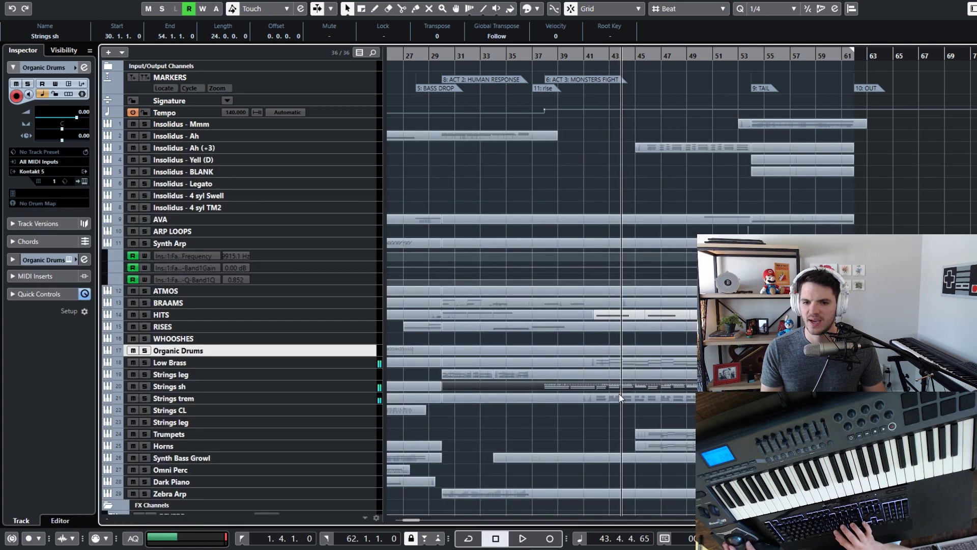
{"action": "double_click", "coordinate": [619, 394]}
{"action": "key", "text": "ctrl+e"}
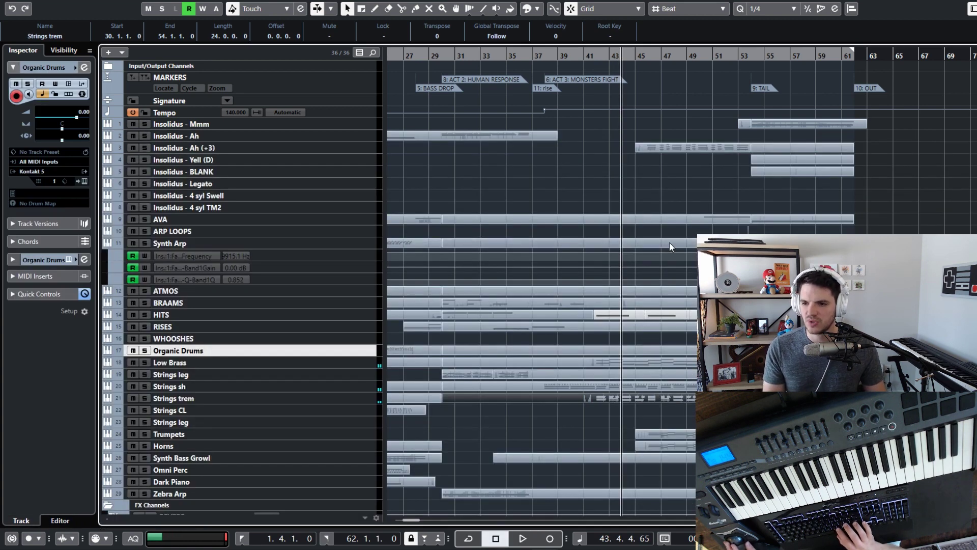
Move the playhead to bar 46, select the Insolidus - Ah (+3) part starting at bar 45, and play the passage before stopping
{"action": "key", "text": "n"}
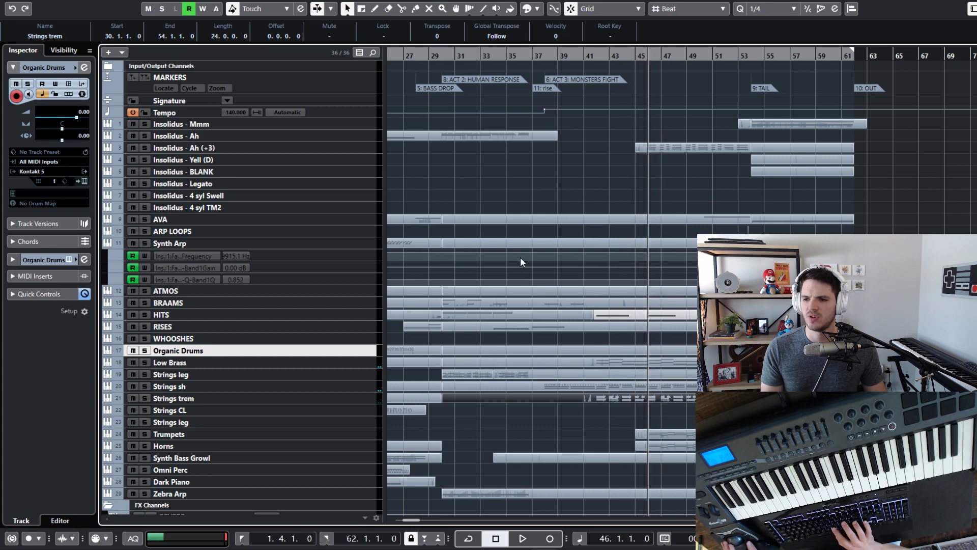
{"action": "key", "text": "b"}
{"action": "key", "text": "n"}
{"action": "key", "text": "n"}
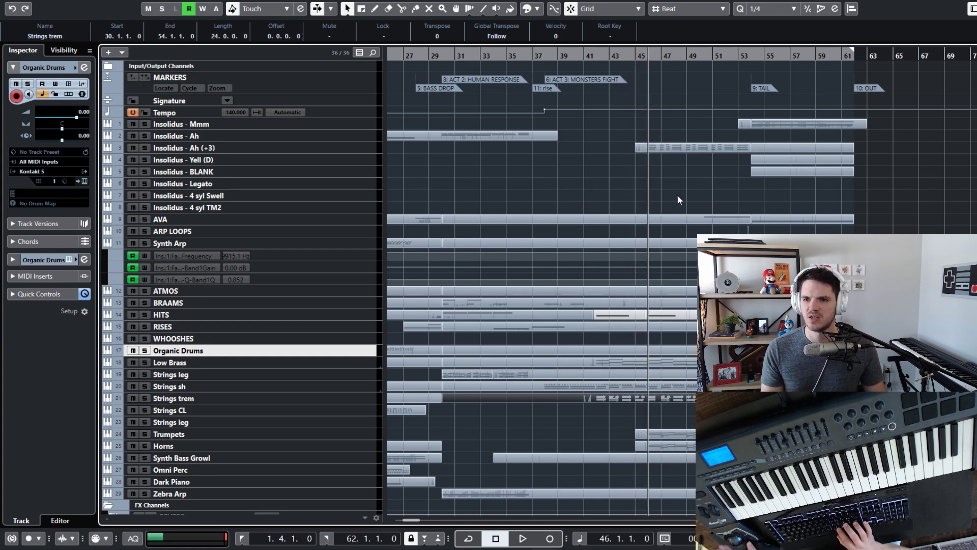
{"action": "left_click", "coordinate": [660, 148]}
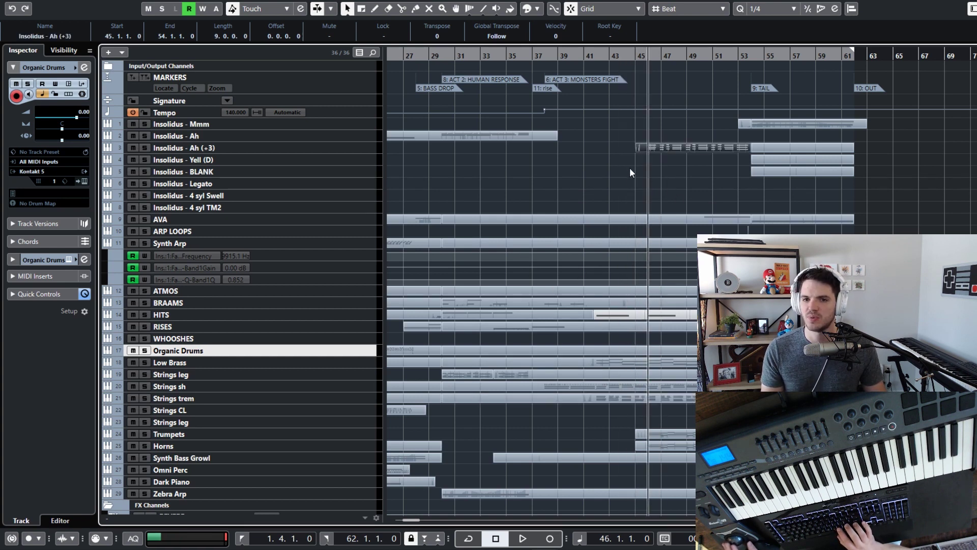
{"action": "scroll", "coordinate": [590, 165], "scroll_direction": "right", "scroll_amount": 2}
{"action": "key", "text": "space"}
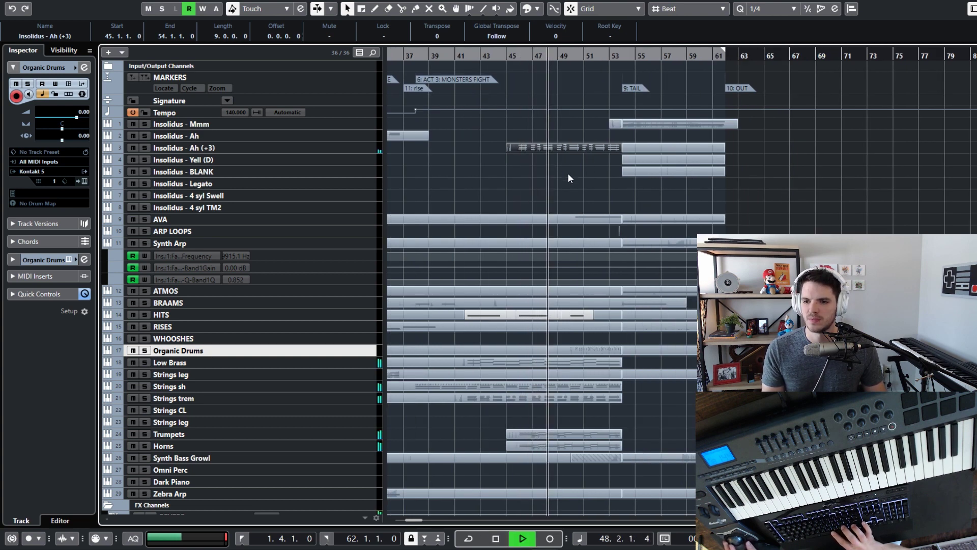
{"action": "key", "text": "space"}
Locate the playhead to bar 54 at the TAIL marker and play the ending from there
{"action": "key", "text": "shift+n"}
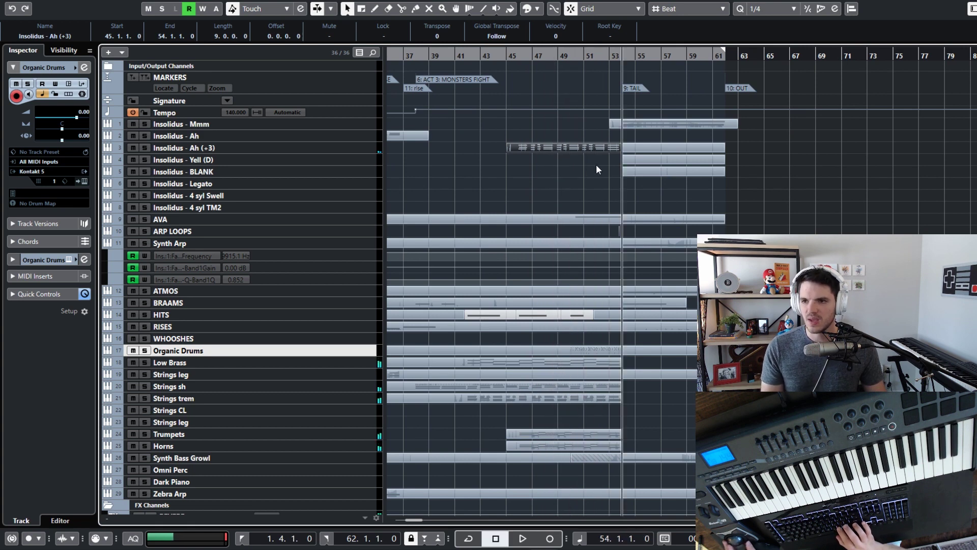
{"action": "scroll", "coordinate": [661, 160], "scroll_direction": "right", "scroll_amount": 5}
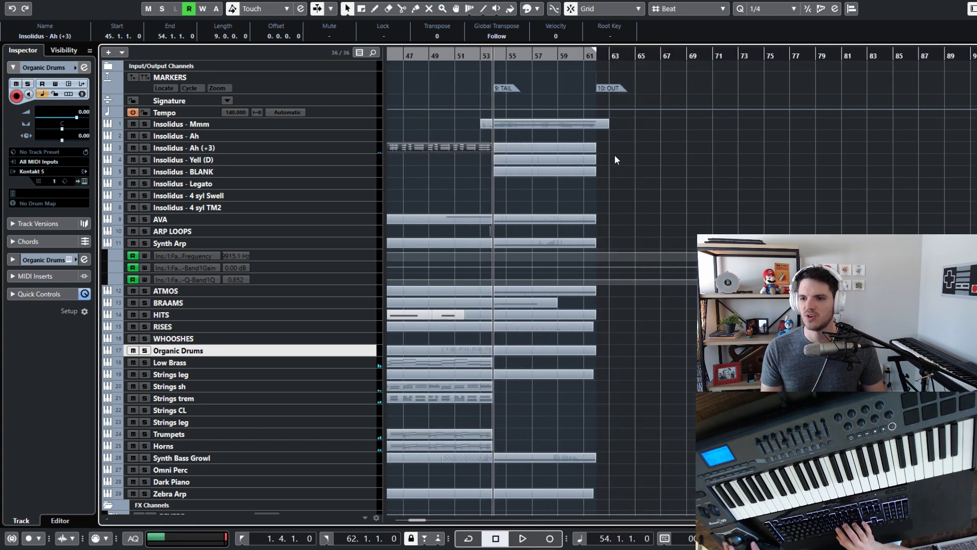
{"action": "key", "text": "KP_Subtract"}
{"action": "key", "text": "KP_Add"}
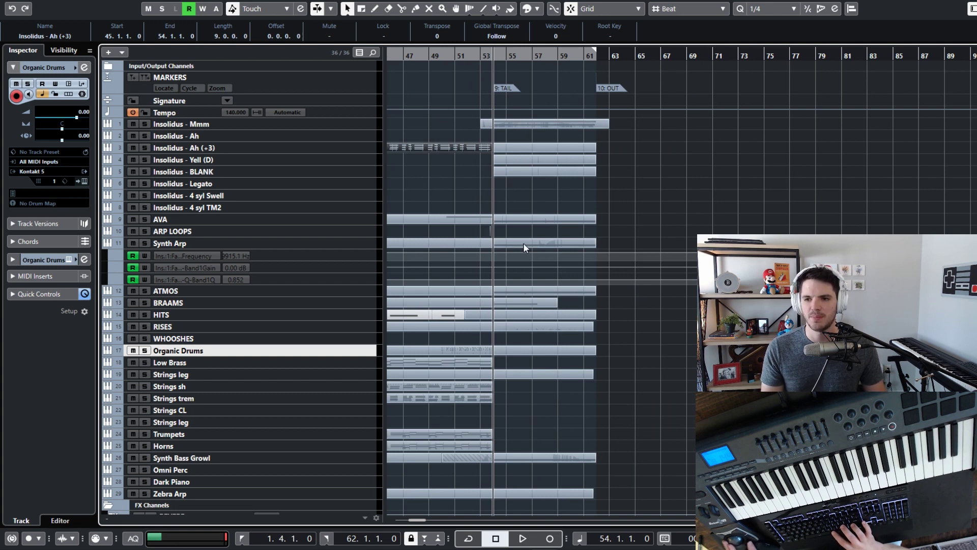
{"action": "key", "text": "space"}
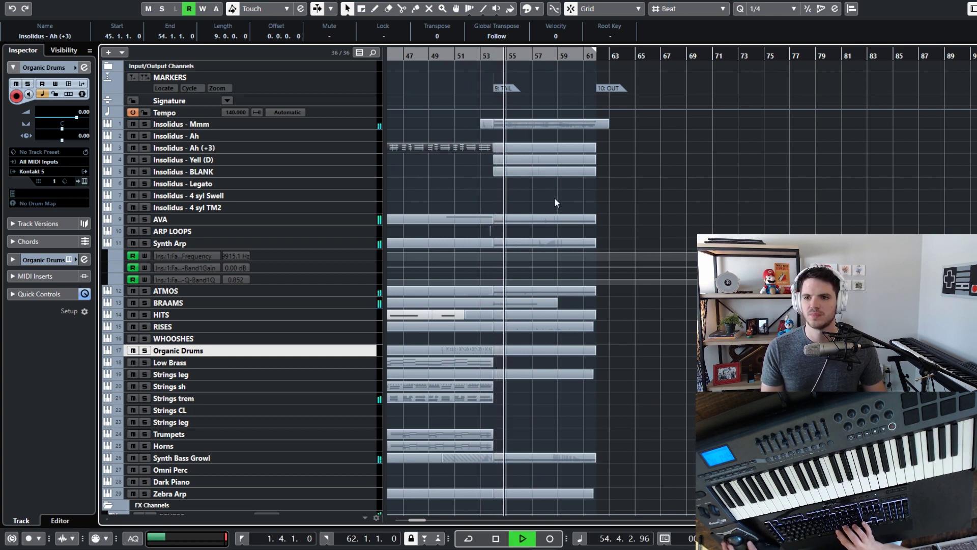
View the ending parts of Insolidus - Mmm and Synth Arp in the Key Editor during playback, and stop playback
{"action": "double_click", "coordinate": [524, 123]}
{"action": "key", "text": "ctrl+e"}
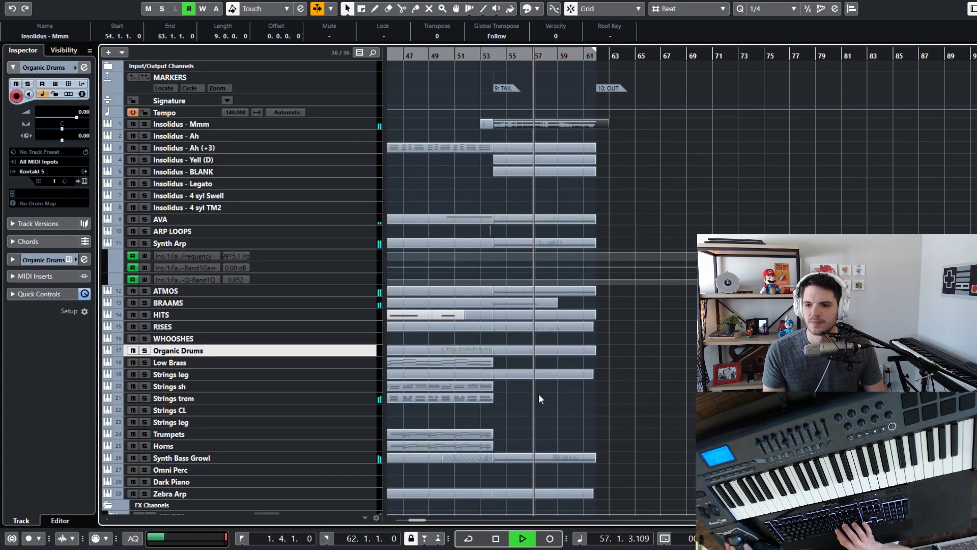
{"action": "double_click", "coordinate": [524, 240]}
{"action": "key", "text": "ctrl+e"}
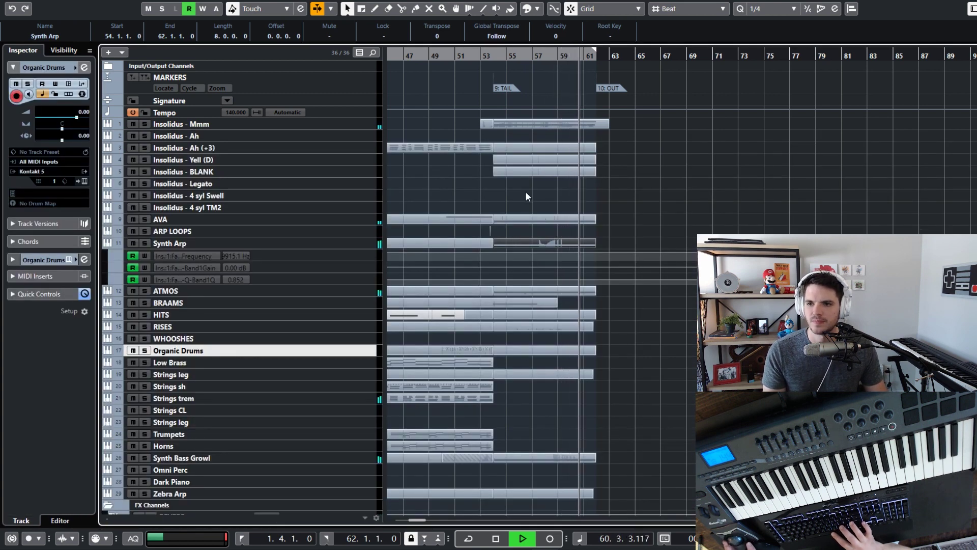
{"action": "key", "text": "space"}
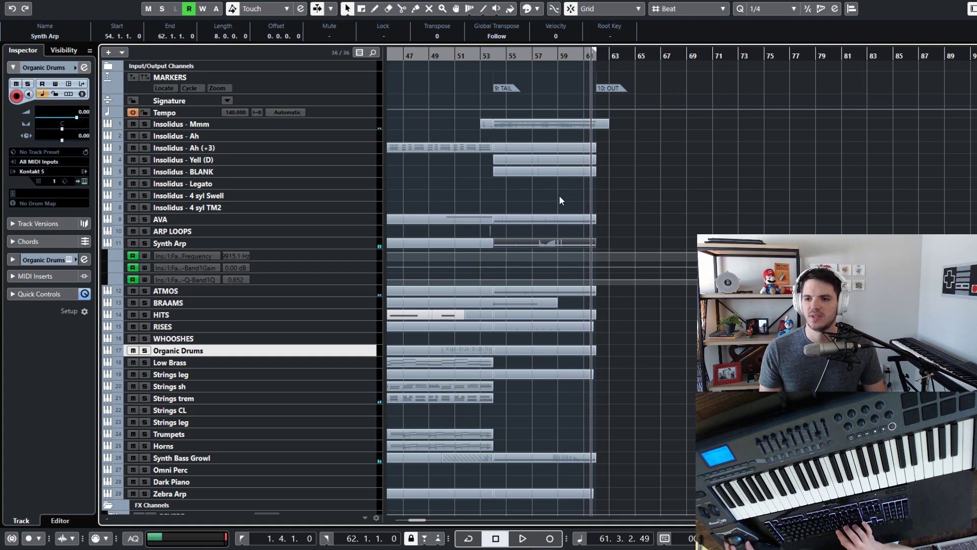
Deselect the Synth Arp part and go back to the beginning of the arrangement
{"action": "left_click", "coordinate": [559, 195]}
{"action": "scroll", "coordinate": [551, 195], "scroll_direction": "left", "scroll_amount": 5}
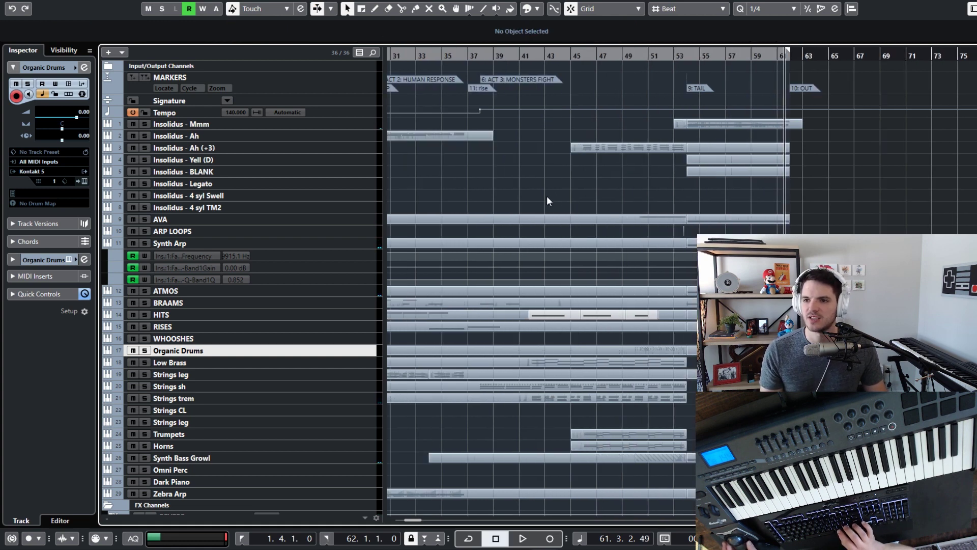
{"action": "scroll", "coordinate": [612, 150], "scroll_direction": "left", "scroll_amount": 9}
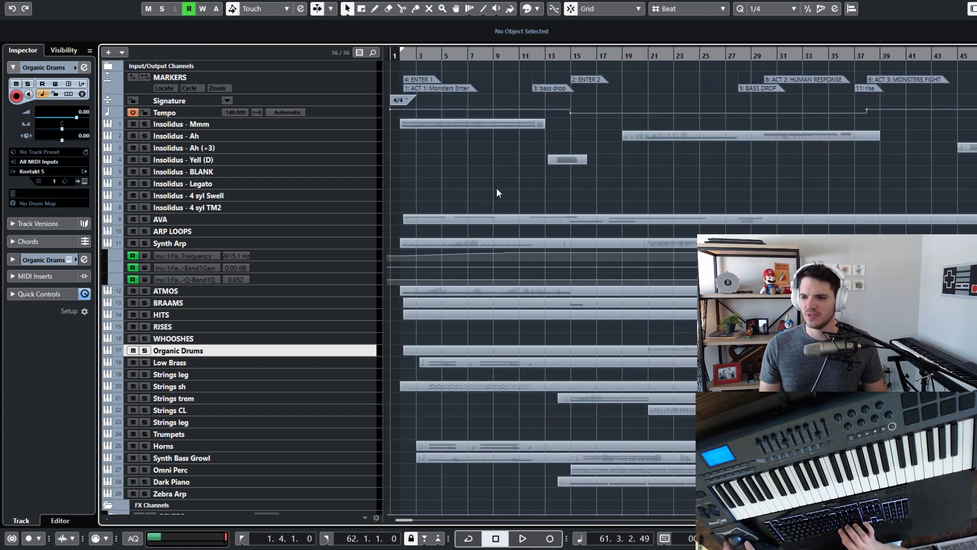
Return the playhead to the left locator, then move the Low Brass OTT plug-in window over the track list and close it
{"action": "key", "text": "KP_1"}
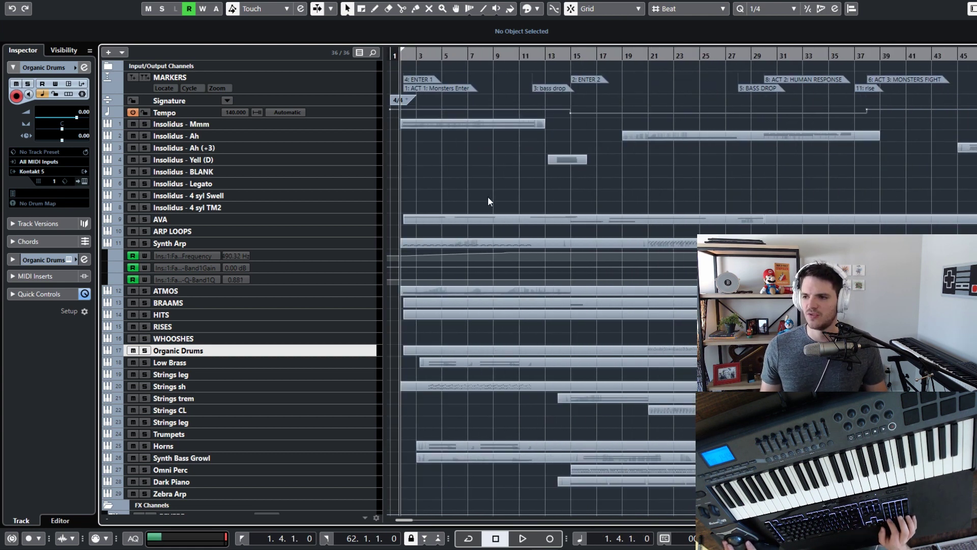
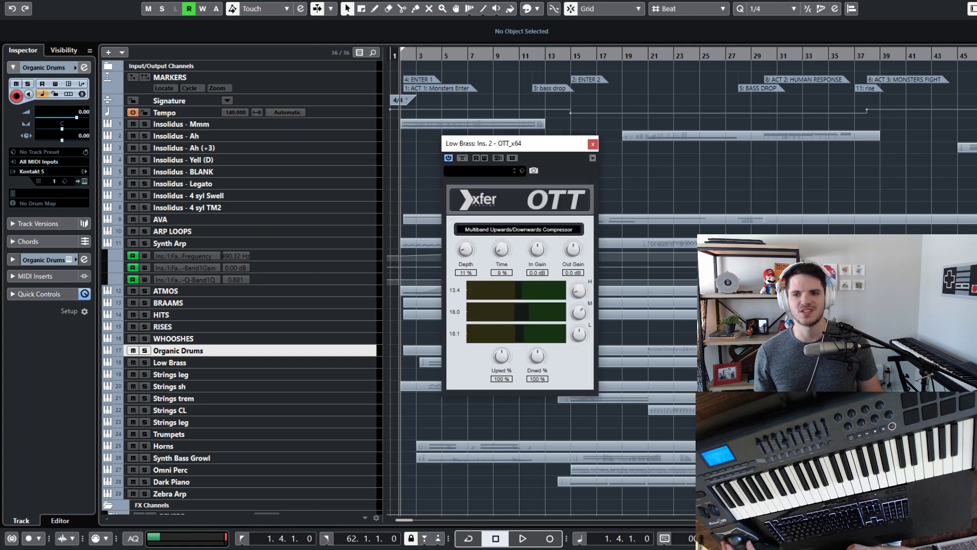
{"action": "left_click_drag", "start_coordinate": [504, 146], "coordinate": [247, 119]}
{"action": "left_click", "coordinate": [337, 116]}
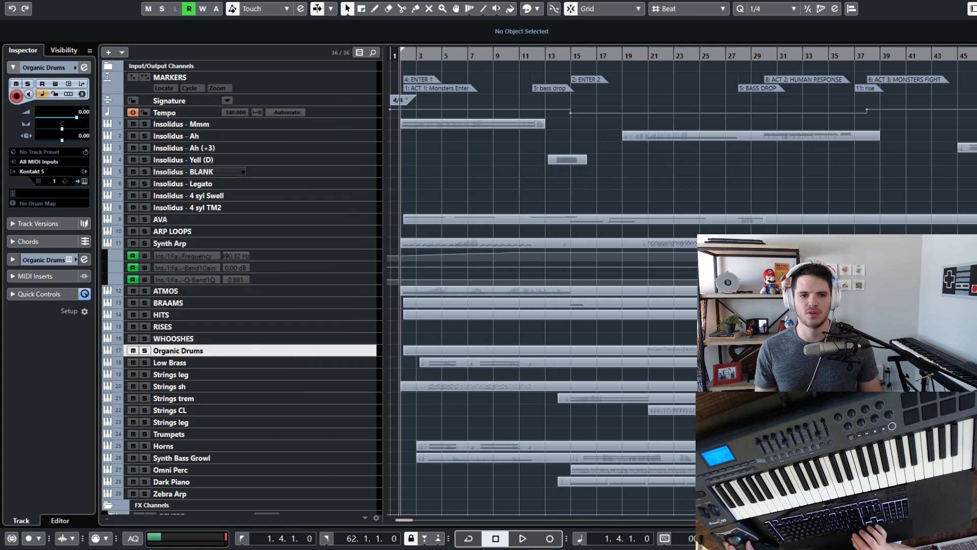
Select the Trumpets track, then examine the Stereo Out OTT compressor settings over the track list and close the plug-in window
{"action": "left_click", "coordinate": [204, 434]}
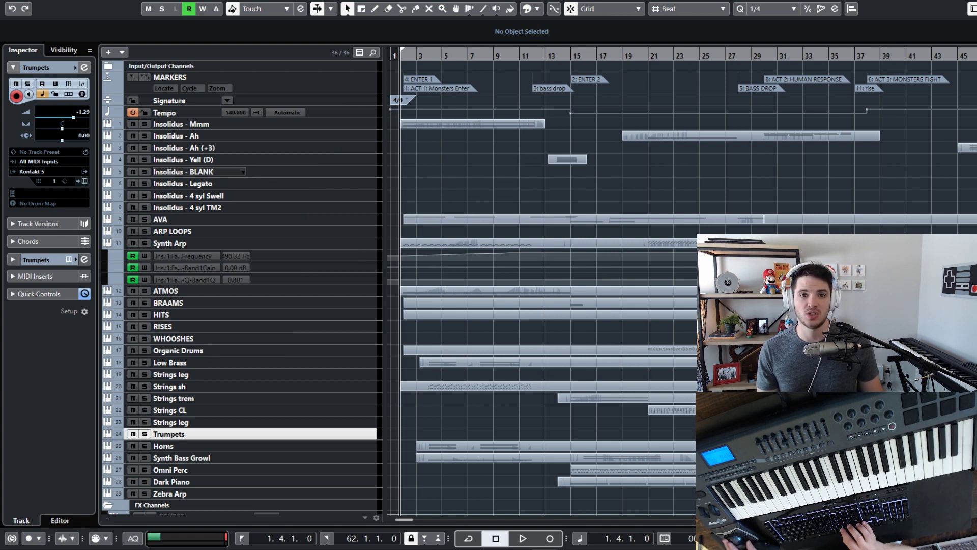
{"action": "left_click_drag", "start_coordinate": [538, 143], "coordinate": [264, 104]}
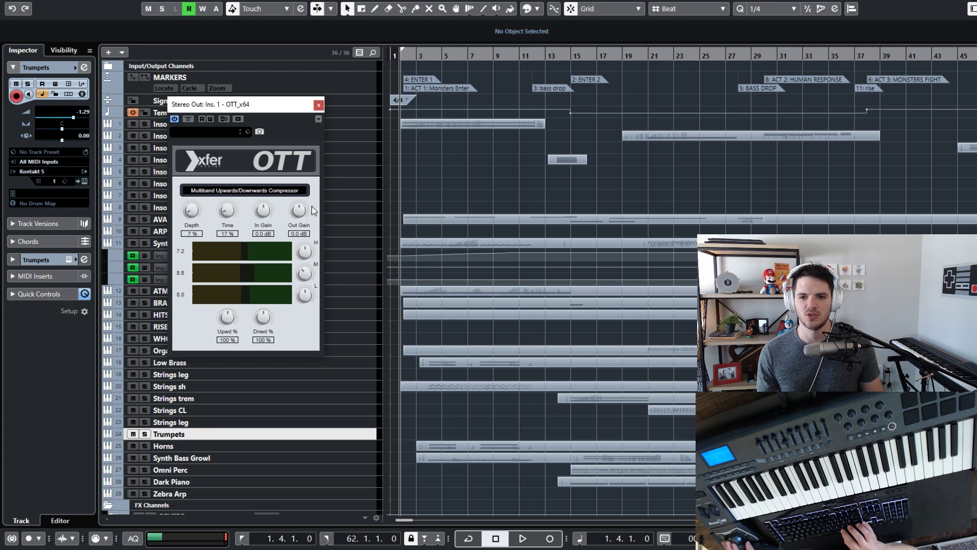
{"action": "left_click", "coordinate": [318, 106]}
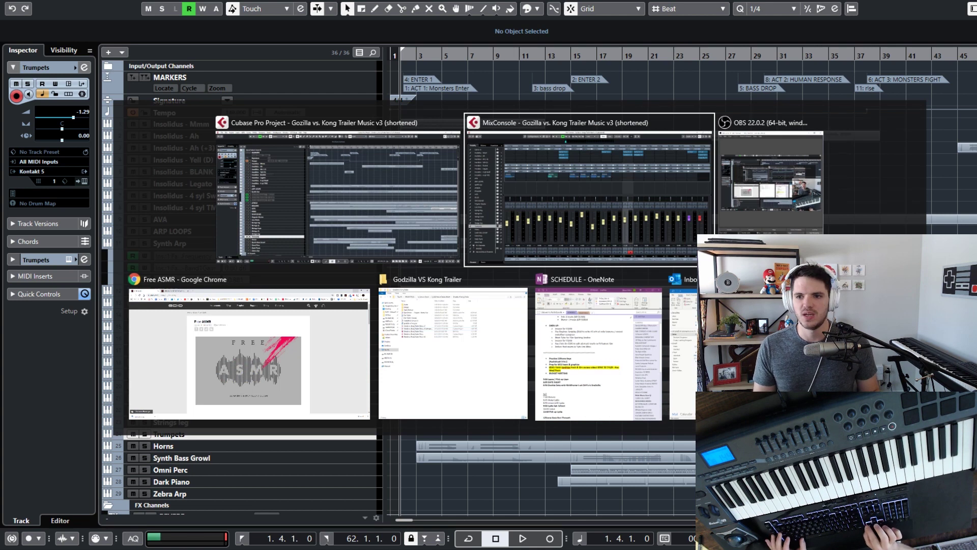
{"action": "key", "text": "Down"}
{"action": "key", "text": "Left"}
{"action": "key", "text": "Escape"}
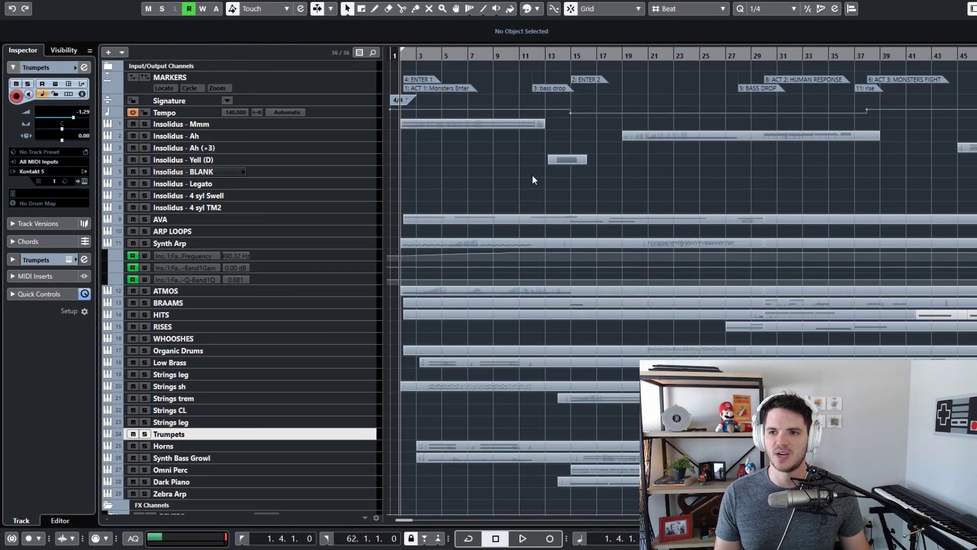
Play the arrangement from the left locator with all sections in view, and examine the opening Insolidus - Mmm part in the Key Editor
{"action": "key", "text": "g"}
{"action": "key", "text": "g"}
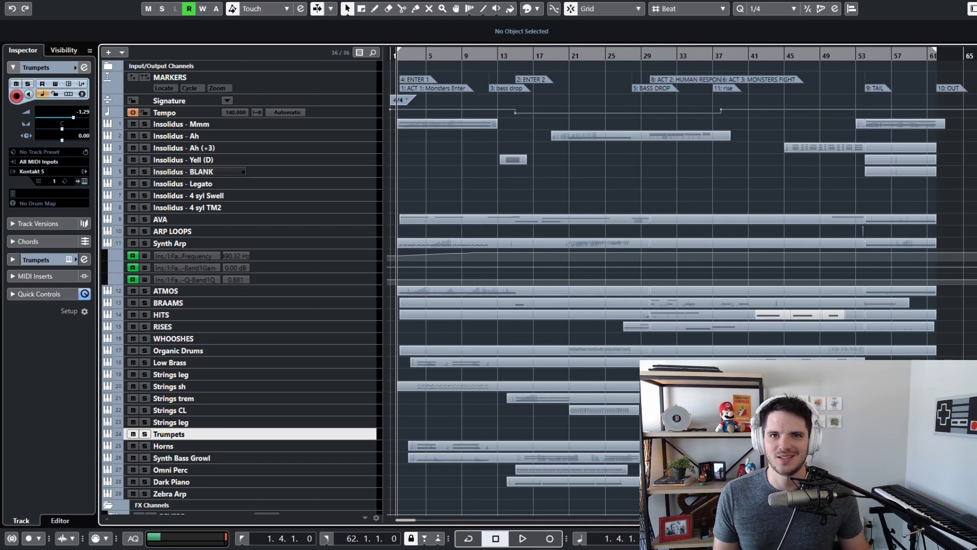
{"action": "key", "text": "space"}
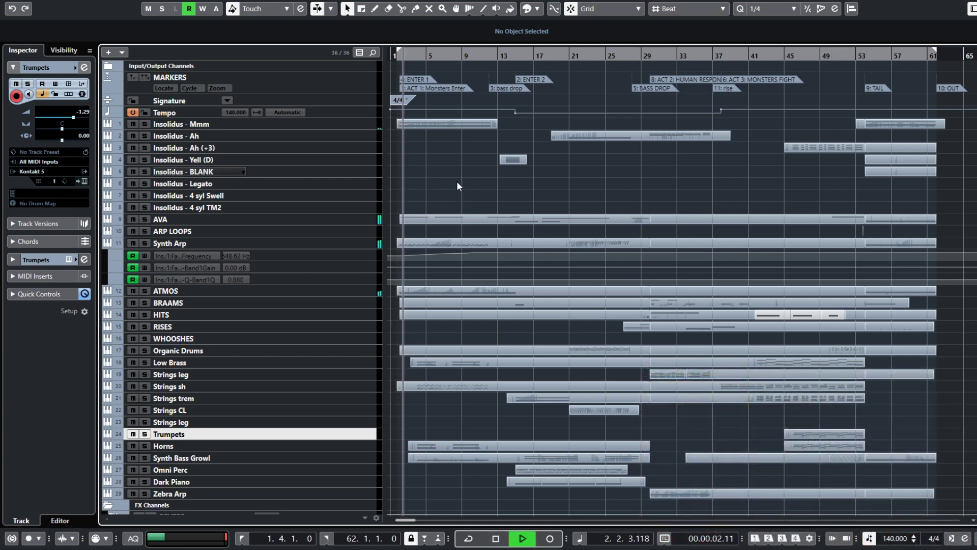
{"action": "double_click", "coordinate": [438, 123]}
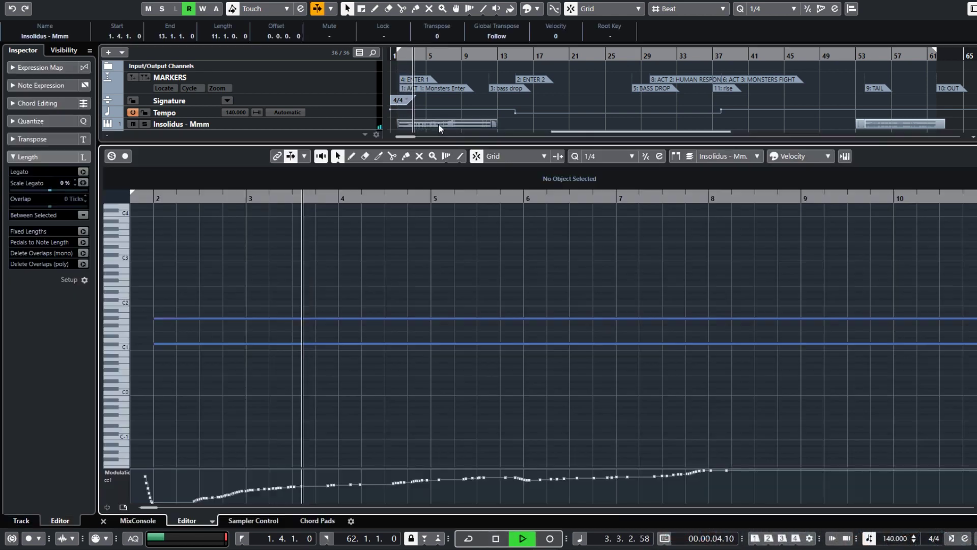
{"action": "key", "text": "Return"}
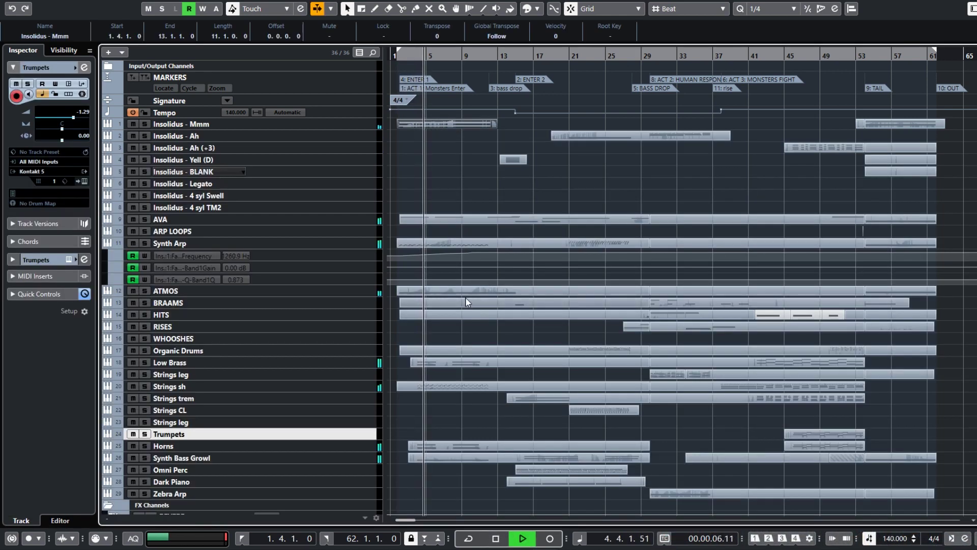
Examine the opening Synth Arp and Horns parts one after the other in the Key Editor during playback
{"action": "double_click", "coordinate": [441, 243]}
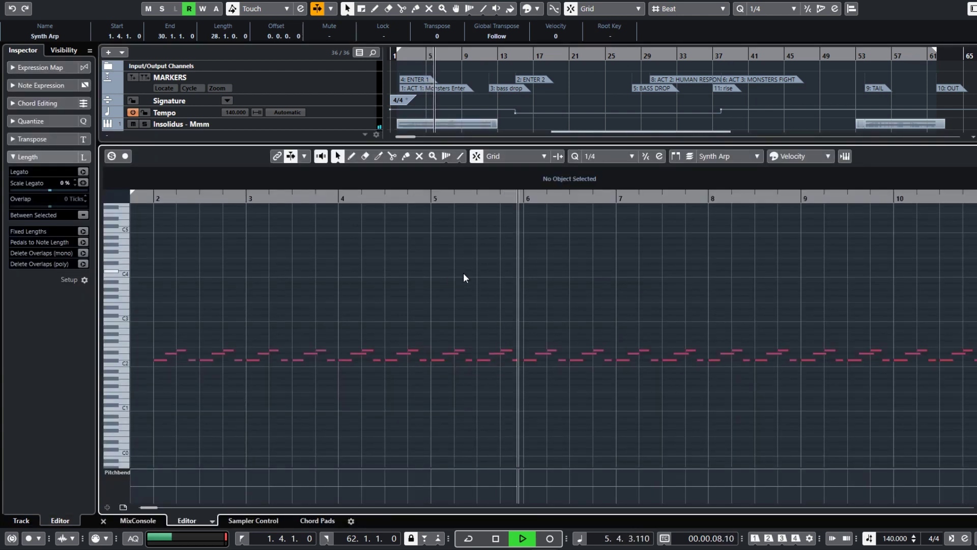
{"action": "key", "text": "Return"}
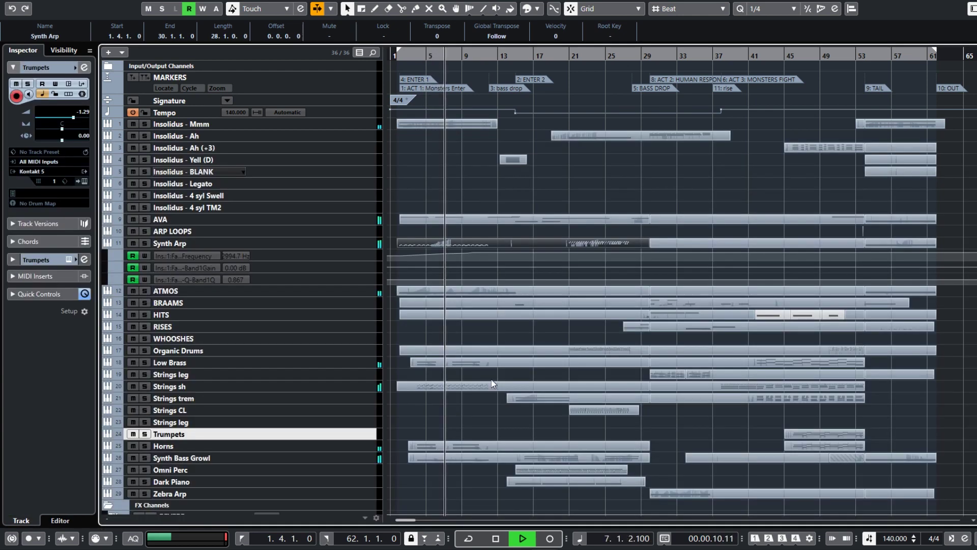
{"action": "double_click", "coordinate": [459, 447]}
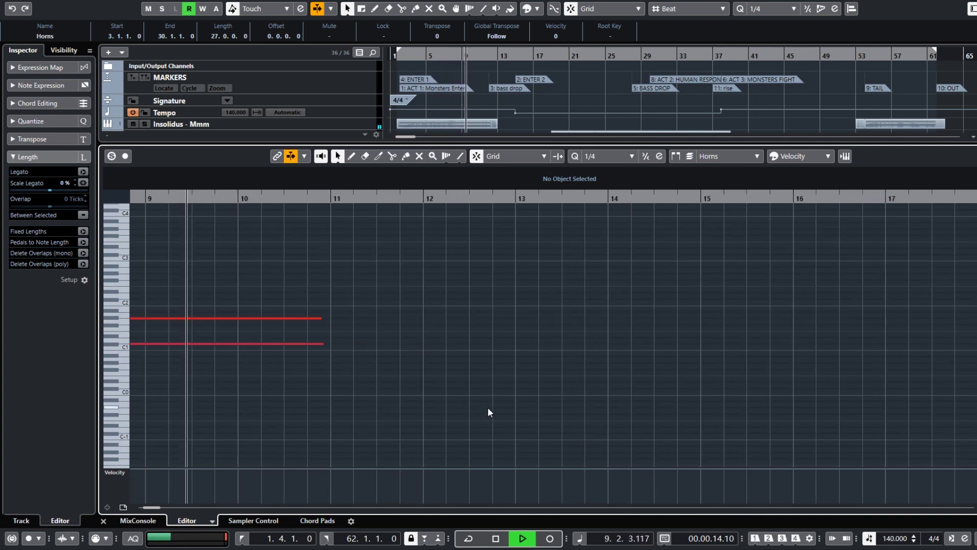
{"action": "key", "text": "Return"}
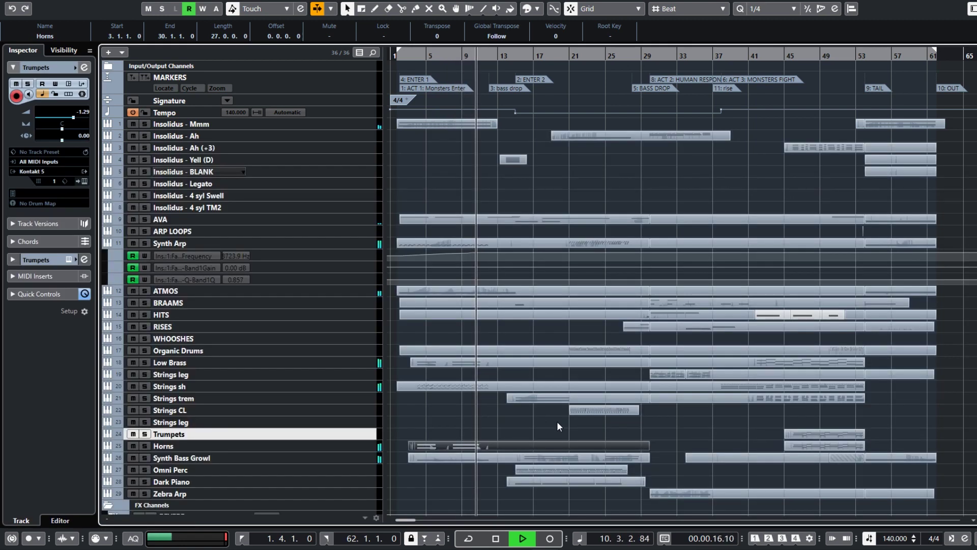
Follow the end of Insolidus - Mmm and the Insolidus - Yell part after bar 13 up close during playback, with enlarged tracks
{"action": "key", "text": "h"}
{"action": "key", "text": "h"}
{"action": "key", "text": "h"}
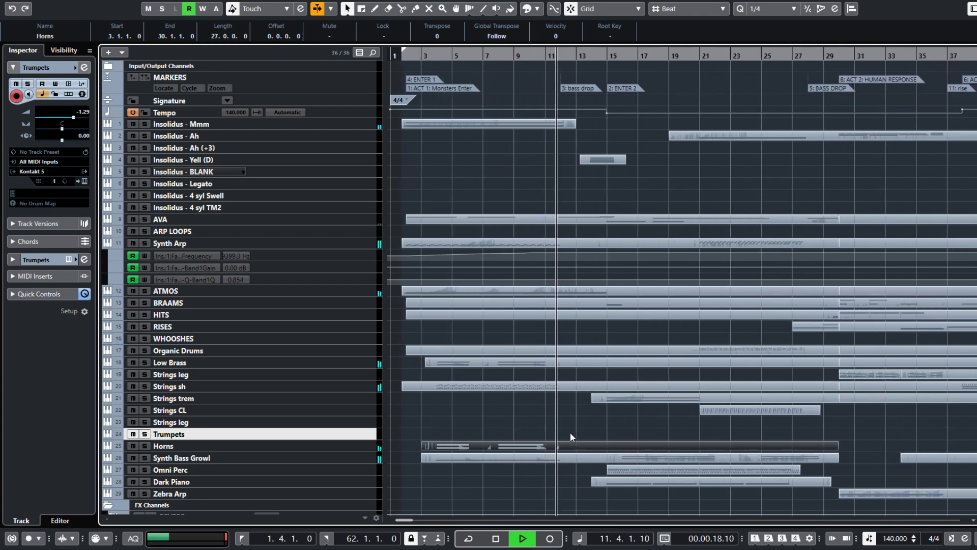
{"action": "key", "text": "shift+h"}
{"action": "scroll", "coordinate": [585, 458], "scroll_direction": "up", "scroll_amount": 15}
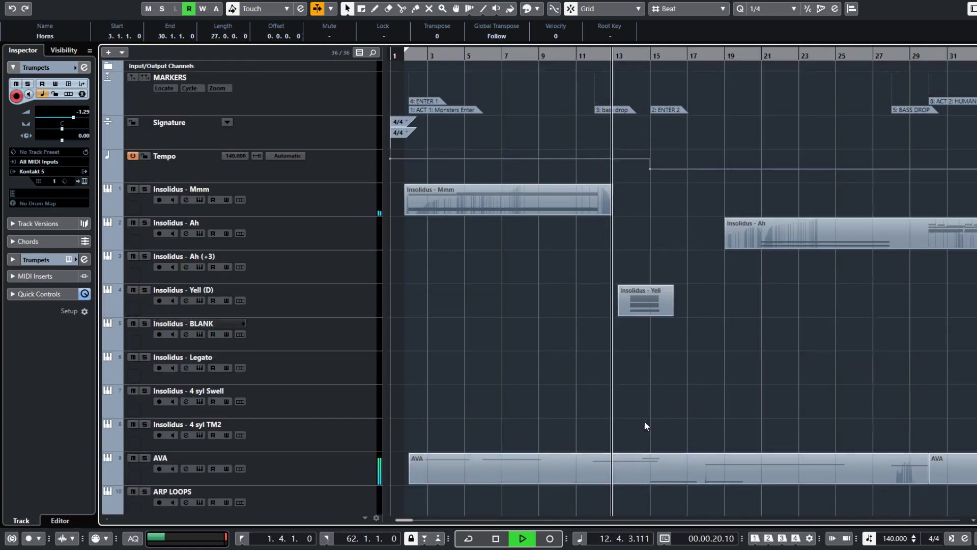
{"action": "scroll", "coordinate": [633, 398], "scroll_direction": "right", "scroll_amount": 2}
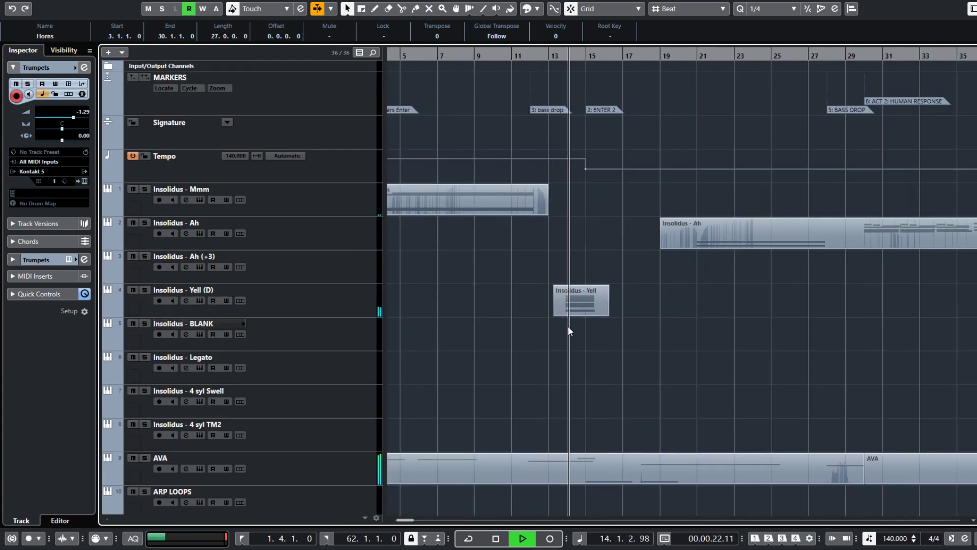
{"action": "key", "text": "shift+g"}
{"action": "key", "text": "shift+g"}
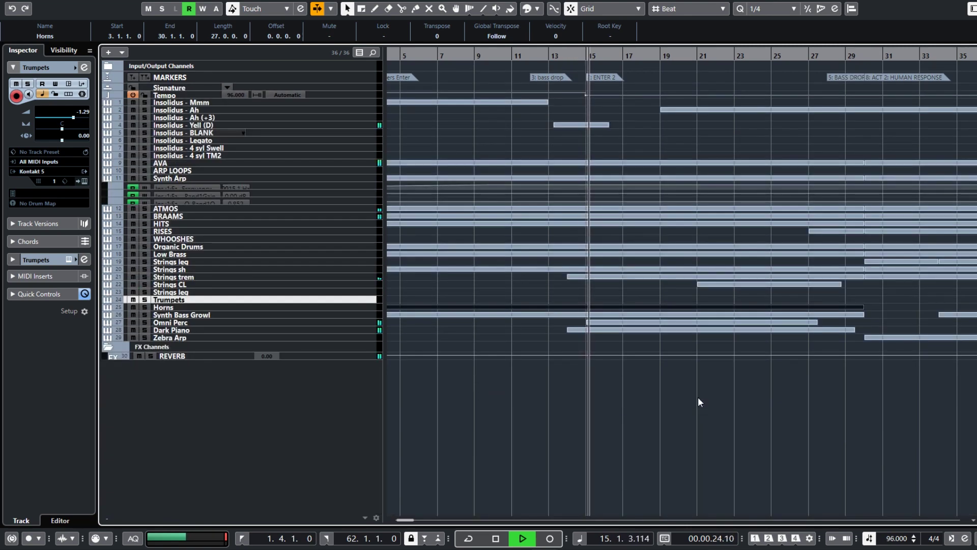
Examine the Strings trem part starting at bar 14 and the Omni Perc part starting at bar 15 in the Key Editor during playback
{"action": "key", "text": "shift+h"}
{"action": "scroll", "coordinate": [698, 398], "scroll_direction": "right", "scroll_amount": 1}
{"action": "scroll", "coordinate": [698, 398], "scroll_direction": "down", "scroll_amount": 6}
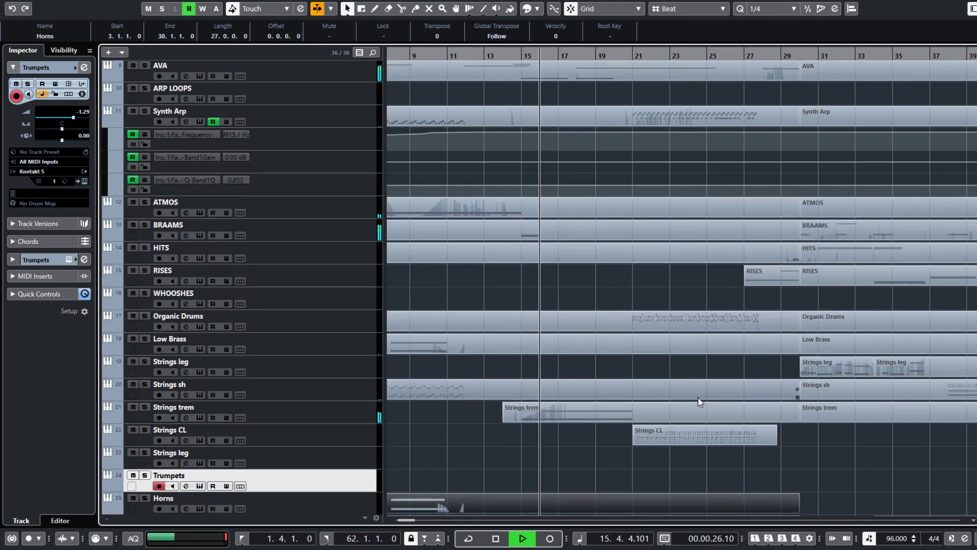
{"action": "double_click", "coordinate": [630, 410]}
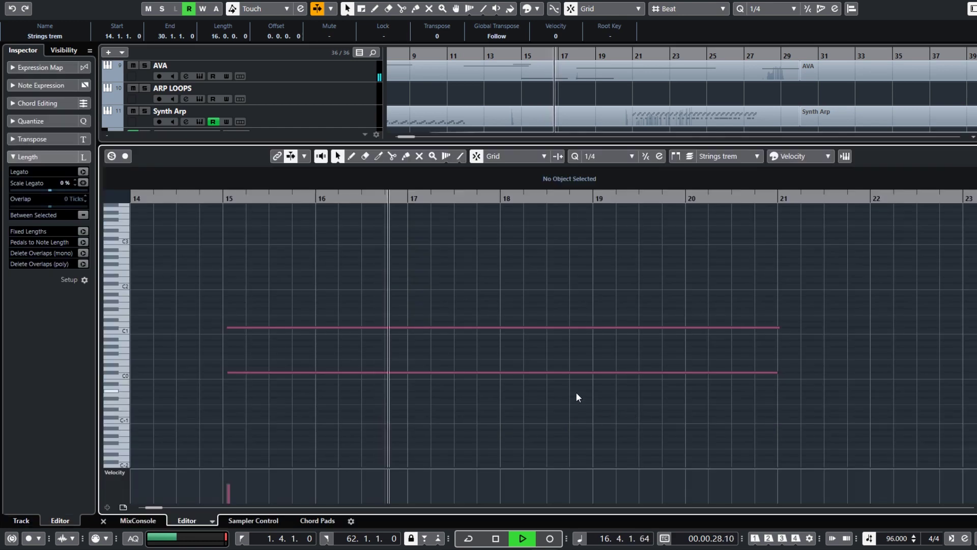
{"action": "key", "text": "Return"}
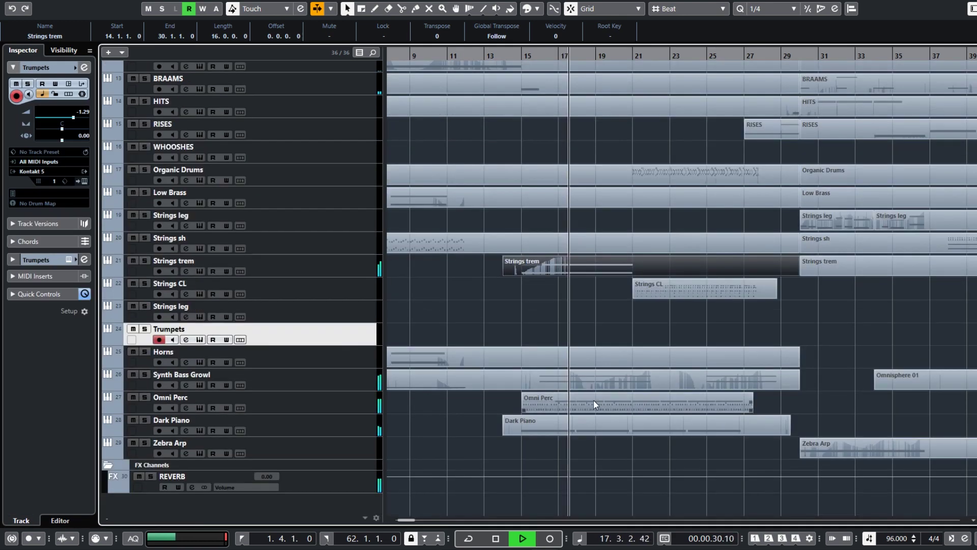
{"action": "double_click", "coordinate": [593, 400]}
{"action": "scroll", "coordinate": [545, 412], "scroll_direction": "right", "scroll_amount": 2}
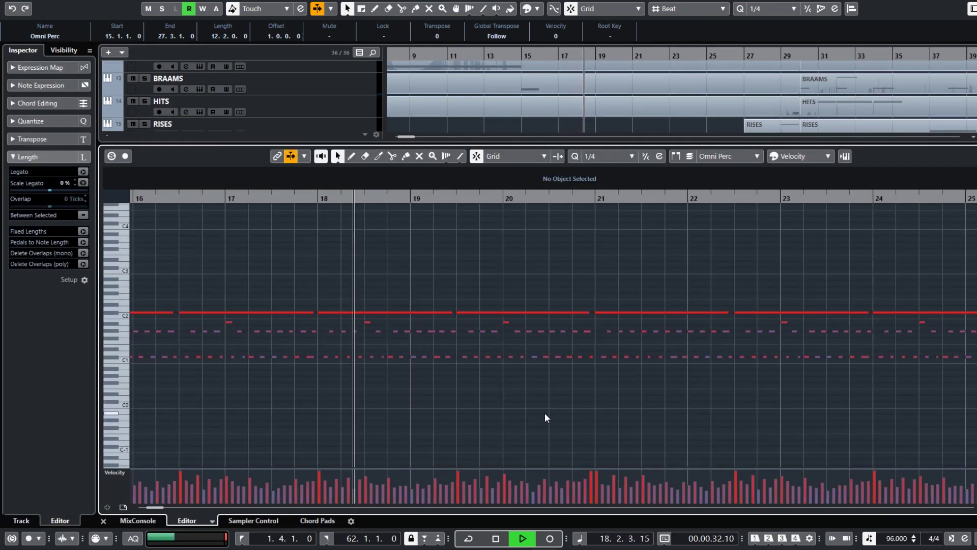
{"action": "key", "text": "Return"}
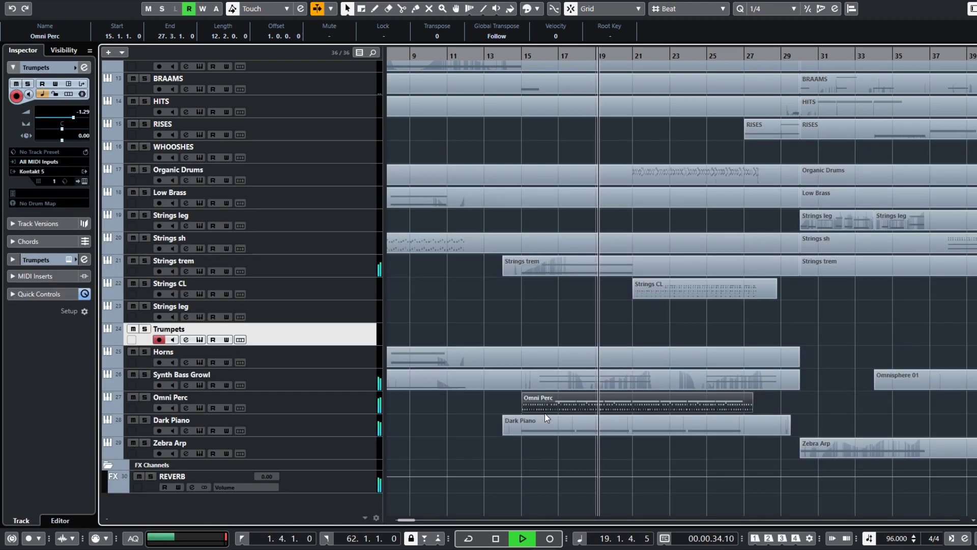
Examine the Organic Drums pattern from bar 21 in the Key Editor during playback, and close the editor
{"action": "scroll", "coordinate": [585, 319], "scroll_direction": "right", "scroll_amount": 3}
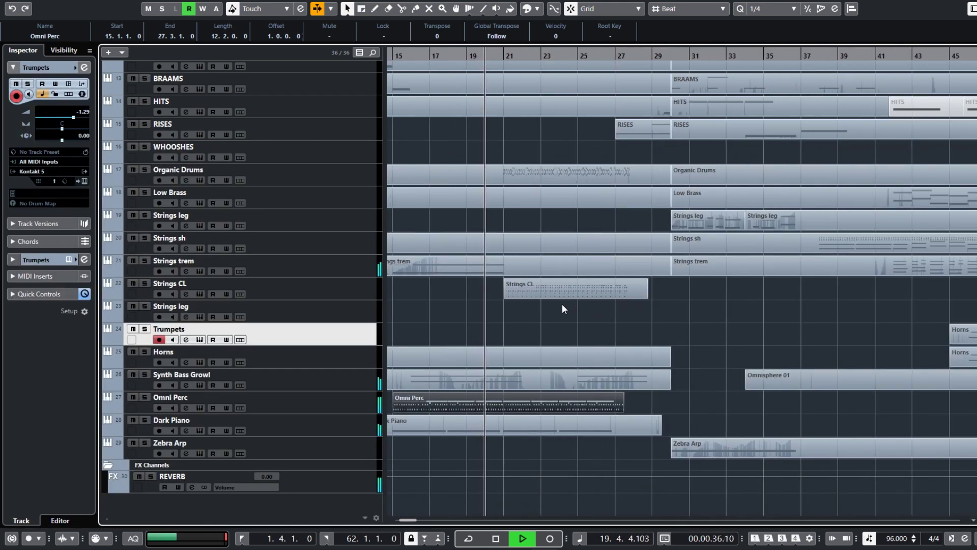
{"action": "double_click", "coordinate": [528, 175]}
{"action": "scroll", "coordinate": [590, 251], "scroll_direction": "right", "scroll_amount": 2}
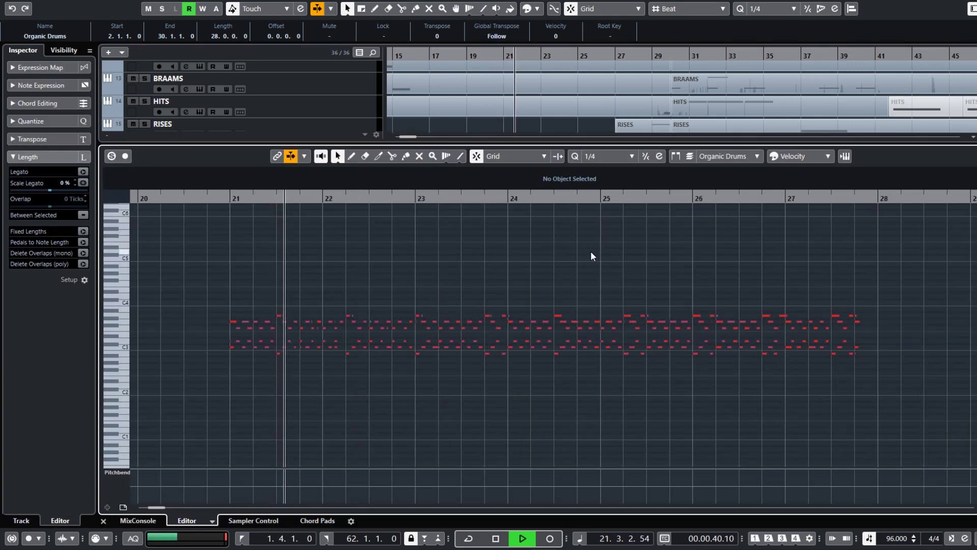
{"action": "key", "text": "ctrl+alt+e"}
Select the Insolidus - Ah part starting at bar 19 and examine its sustained notes and modulation curve in the Key Editor
{"action": "scroll", "coordinate": [555, 218], "scroll_direction": "up", "scroll_amount": 5}
{"action": "left_click", "coordinate": [521, 191]}
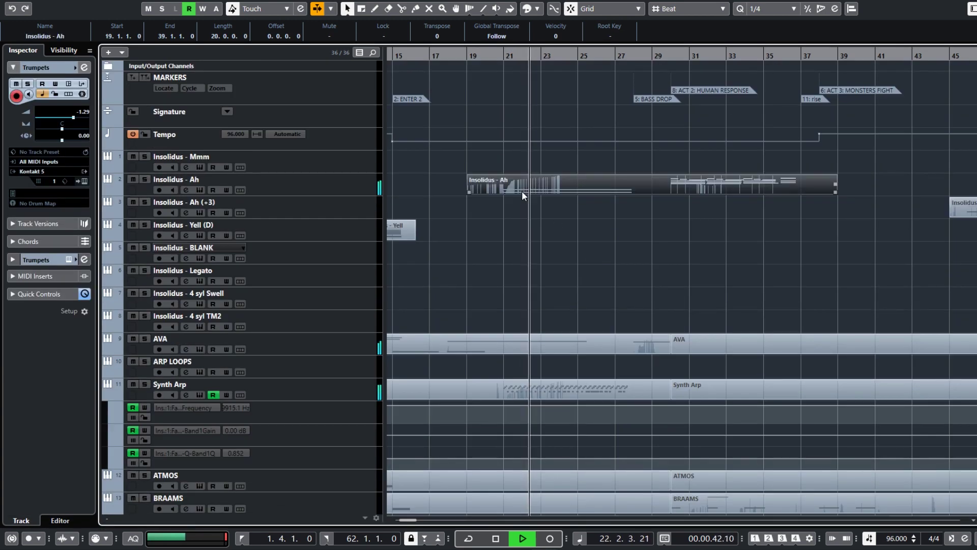
{"action": "double_click", "coordinate": [551, 188]}
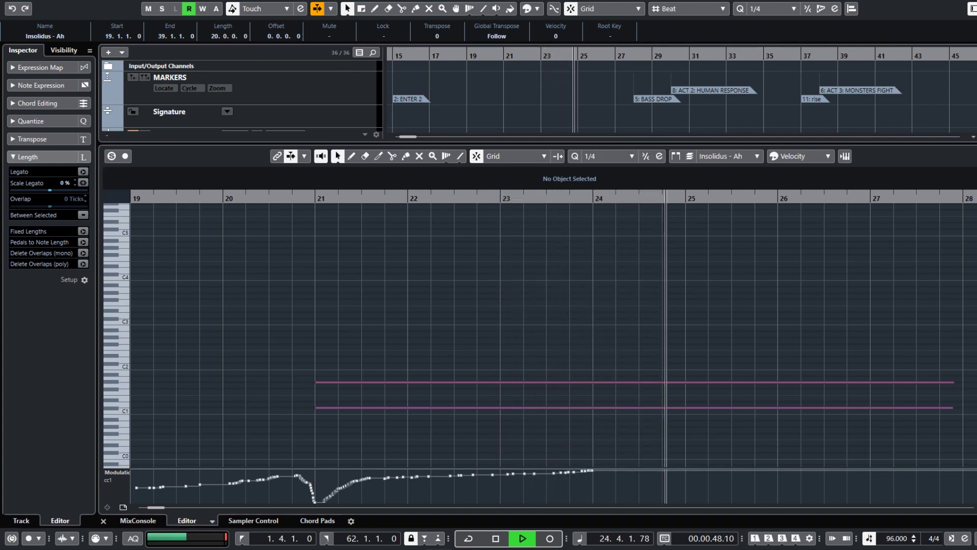
{"action": "key", "text": "ctrl+alt+e"}
Examine the Synth Arp notes around bars 24 to 27 in the Key Editor during playback, and close the editor
{"action": "scroll", "coordinate": [585, 289], "scroll_direction": "down", "scroll_amount": 5}
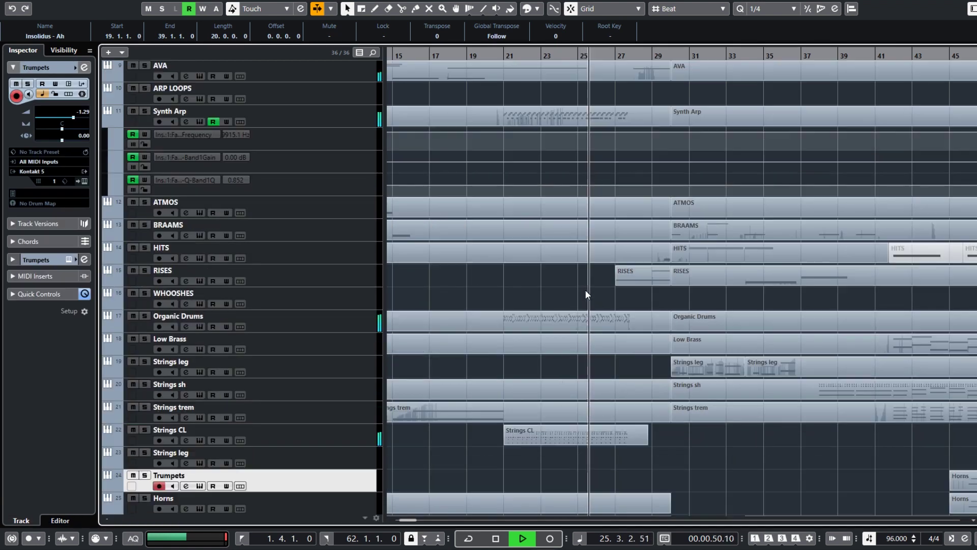
{"action": "double_click", "coordinate": [601, 115]}
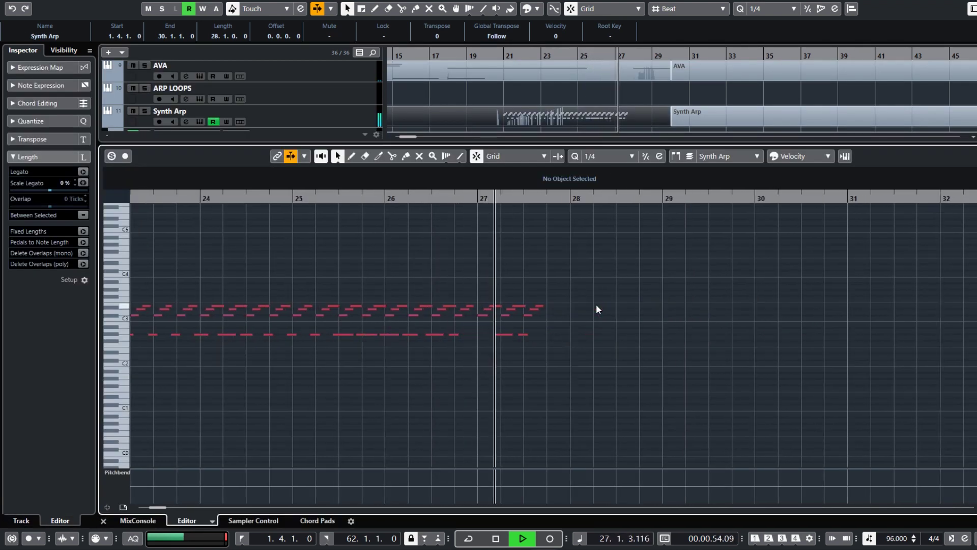
{"action": "key", "text": "ctrl+alt+e"}
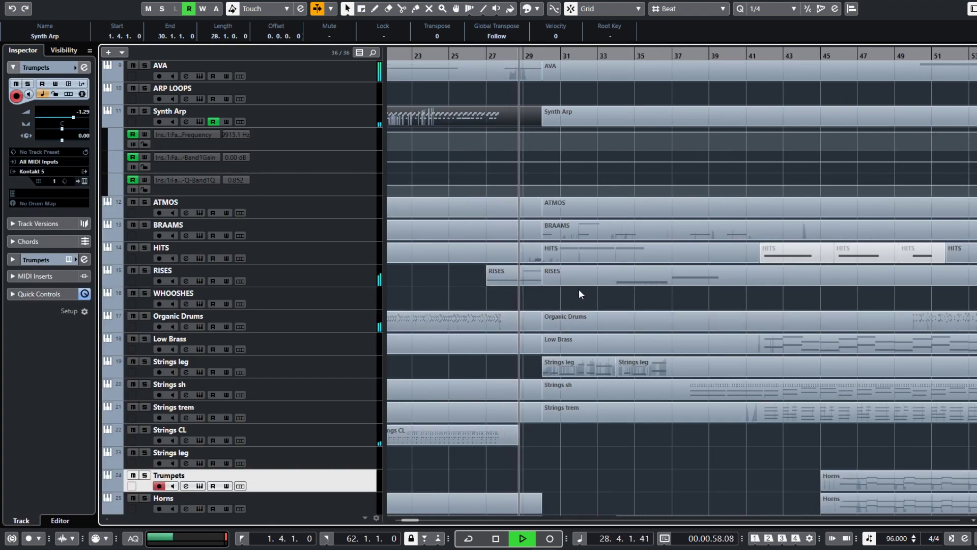
Examine the Insolidus - Ah chords and melody from bar 30, in the Act 2 section, in the Key Editor during playback
{"action": "scroll", "coordinate": [578, 294], "scroll_direction": "right", "scroll_amount": 2}
{"action": "key", "text": "shift+g"}
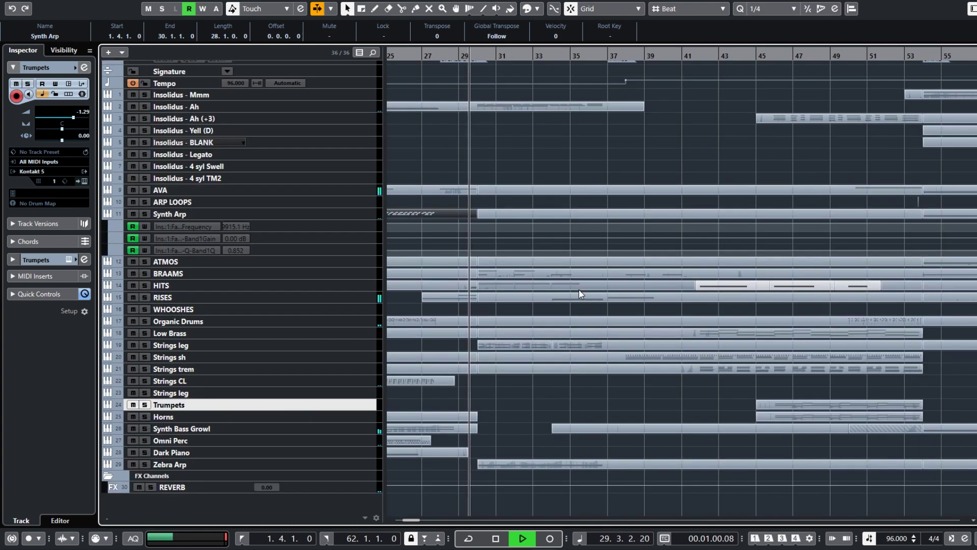
{"action": "left_click", "coordinate": [490, 108]}
{"action": "key", "text": "ctrl+alt+e"}
{"action": "scroll", "coordinate": [571, 254], "scroll_direction": "right", "scroll_amount": 4}
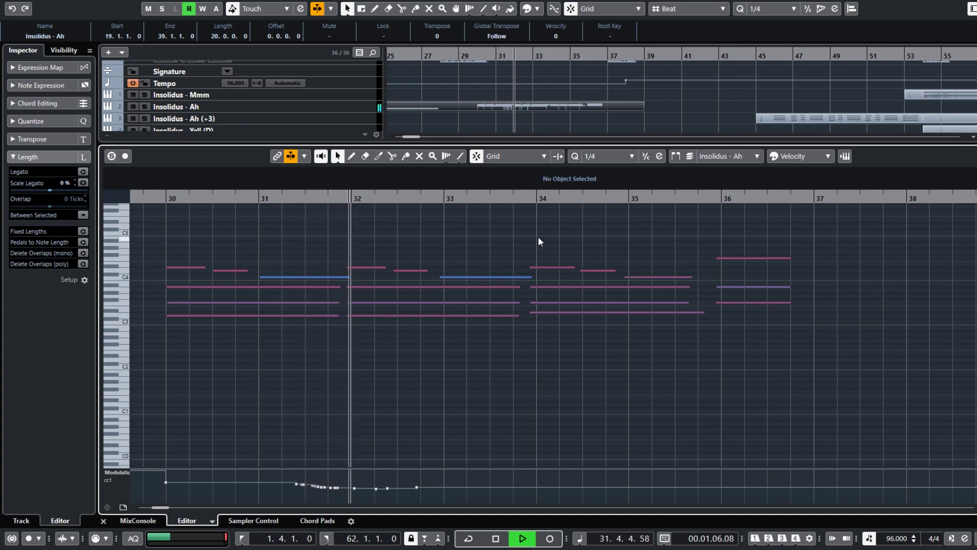
{"action": "key", "text": "ctrl+alt+e"}
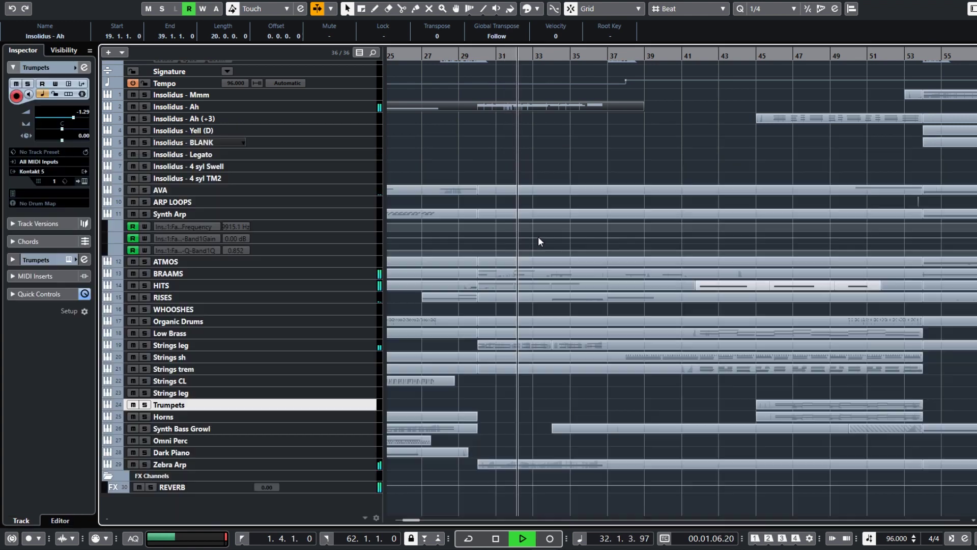
Examine the Strings leg melody from bar 30 in the Key Editor during playback, and close the editor
{"action": "left_click", "coordinate": [535, 345]}
{"action": "key", "text": "ctrl+alt+e"}
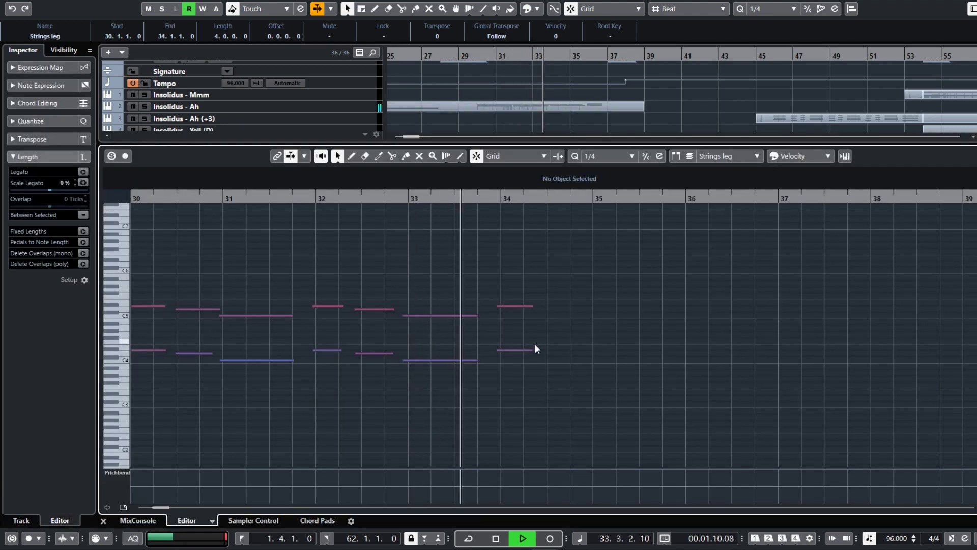
{"action": "key", "text": "ctrl+alt+e"}
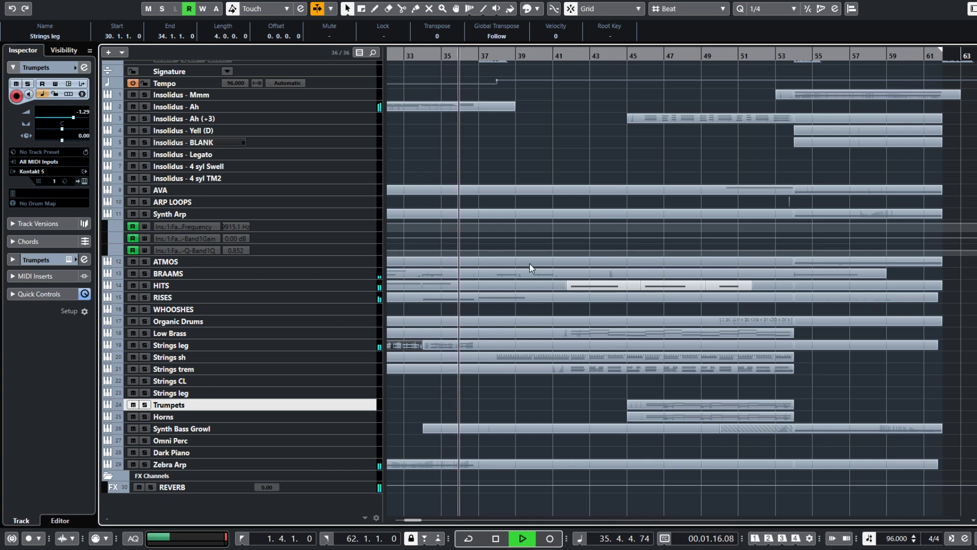
Examine the long RISES notes around bars 34 to 39 in the Key Editor during playback, and close the editor
{"action": "scroll", "coordinate": [529, 263], "scroll_direction": "up", "scroll_amount": 2}
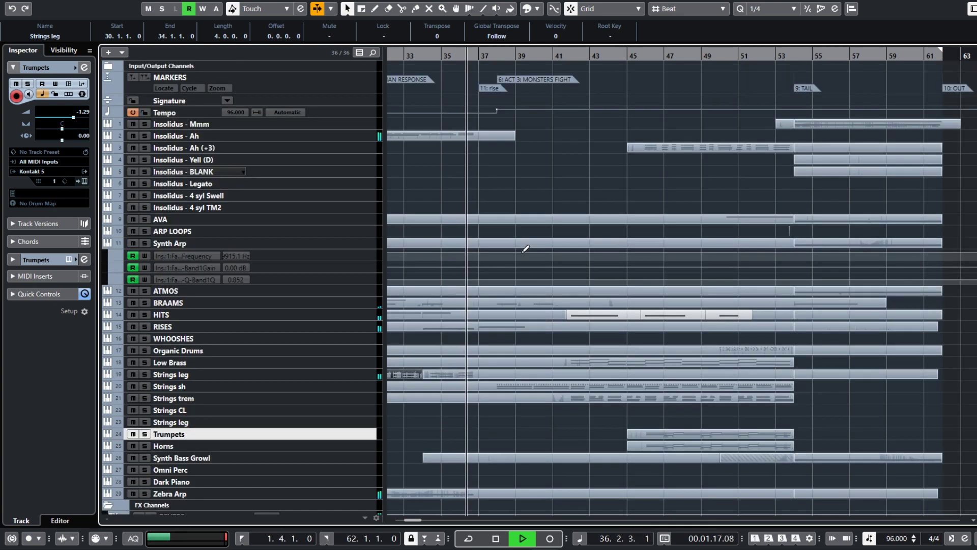
{"action": "double_click", "coordinate": [506, 326]}
{"action": "scroll", "coordinate": [558, 329], "scroll_direction": "right", "scroll_amount": 3}
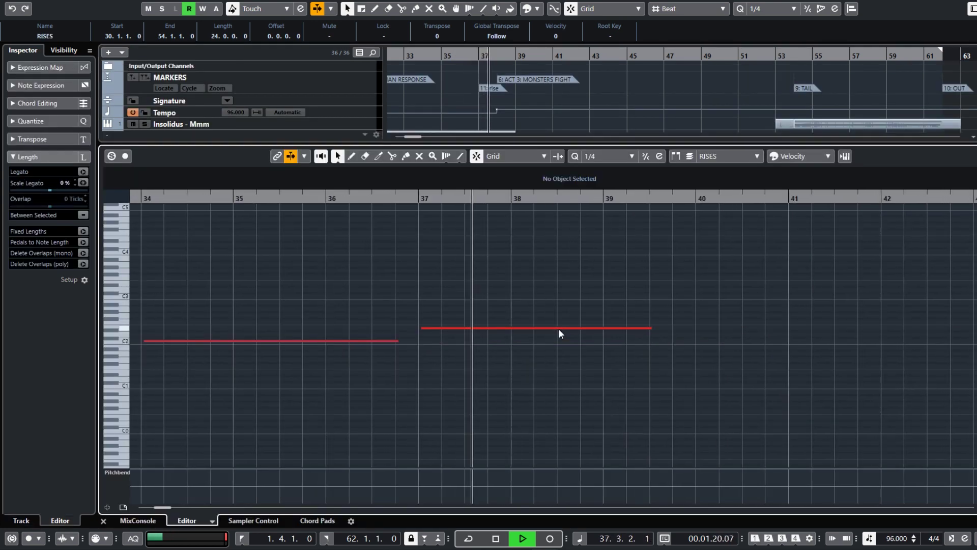
{"action": "key", "text": "Return"}
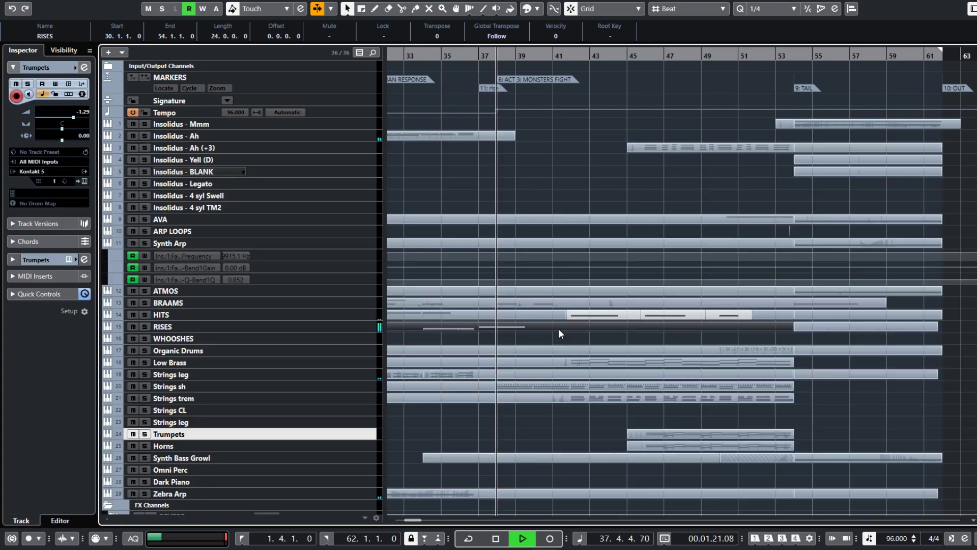
Examine the Strings sh ostinato and low notes from bar 38, in the Act 3 section, in the Key Editor, and close the editor
{"action": "double_click", "coordinate": [534, 389]}
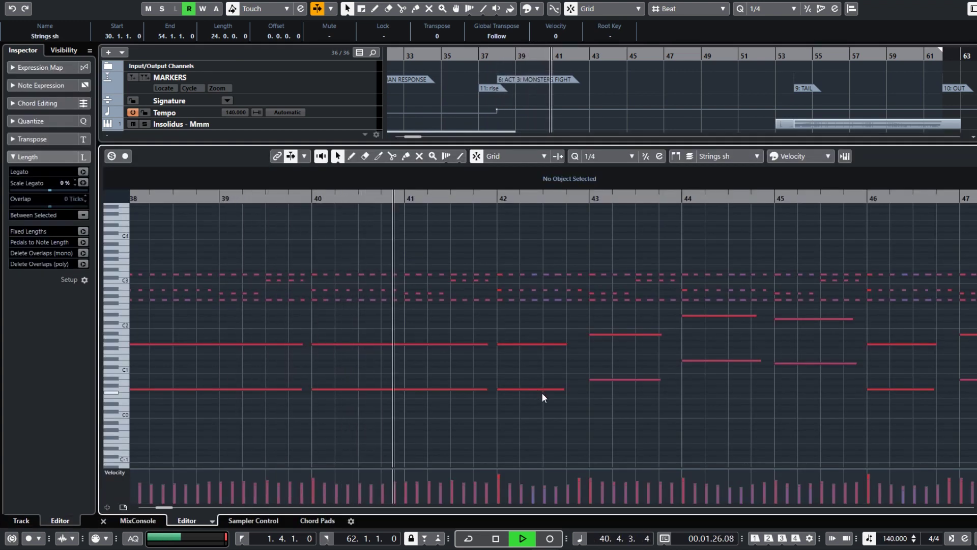
{"action": "scroll", "coordinate": [541, 392], "scroll_direction": "right", "scroll_amount": 2}
{"action": "key", "text": "ctrl+e"}
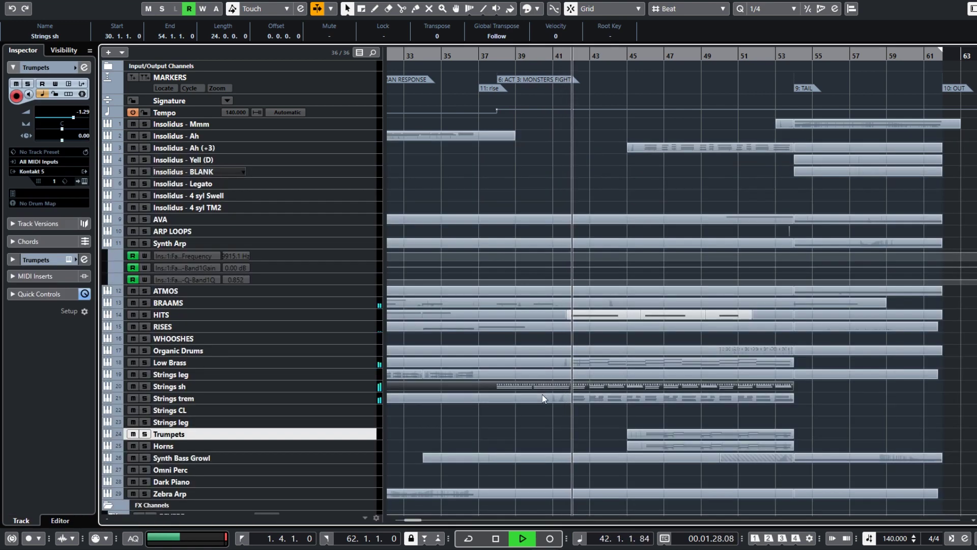
Examine the Strings trem chords around bars 42 to 52 in the Key Editor during playback, and close the editor
{"action": "scroll", "coordinate": [541, 394], "scroll_direction": "right", "scroll_amount": 4}
{"action": "left_click", "coordinate": [535, 399]}
{"action": "key", "text": "ctrl+e"}
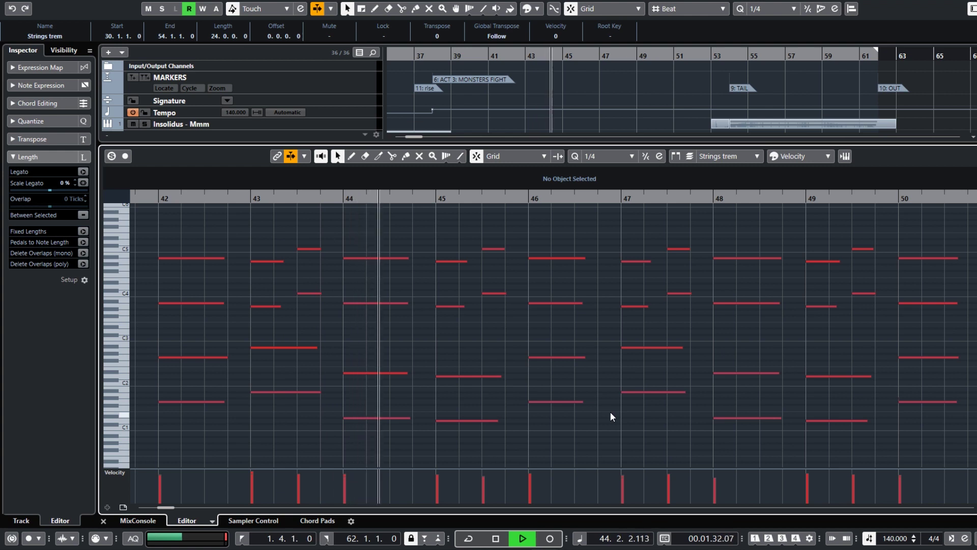
{"action": "scroll", "coordinate": [609, 411], "scroll_direction": "right", "scroll_amount": 1}
{"action": "scroll", "coordinate": [610, 411], "scroll_direction": "right", "scroll_amount": 2}
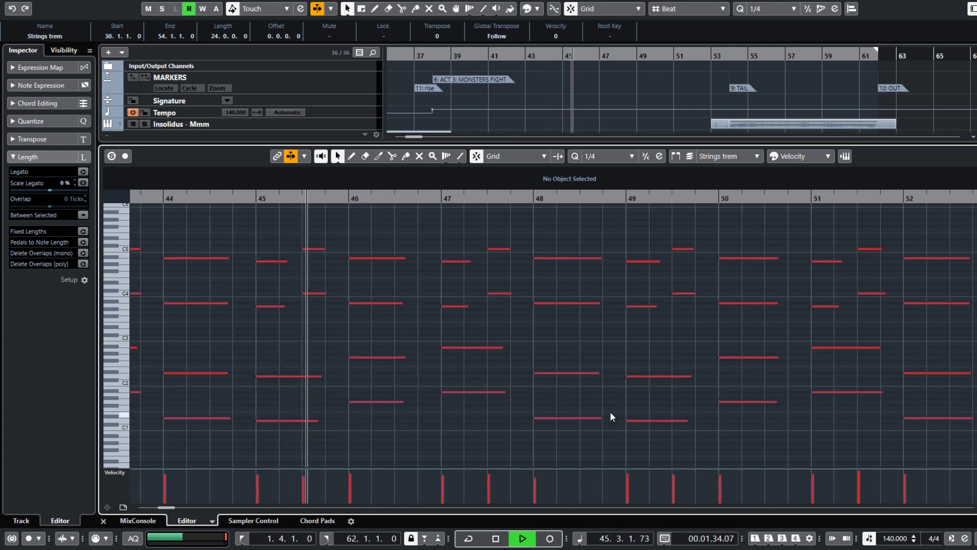
{"action": "key", "text": "ctrl+e"}
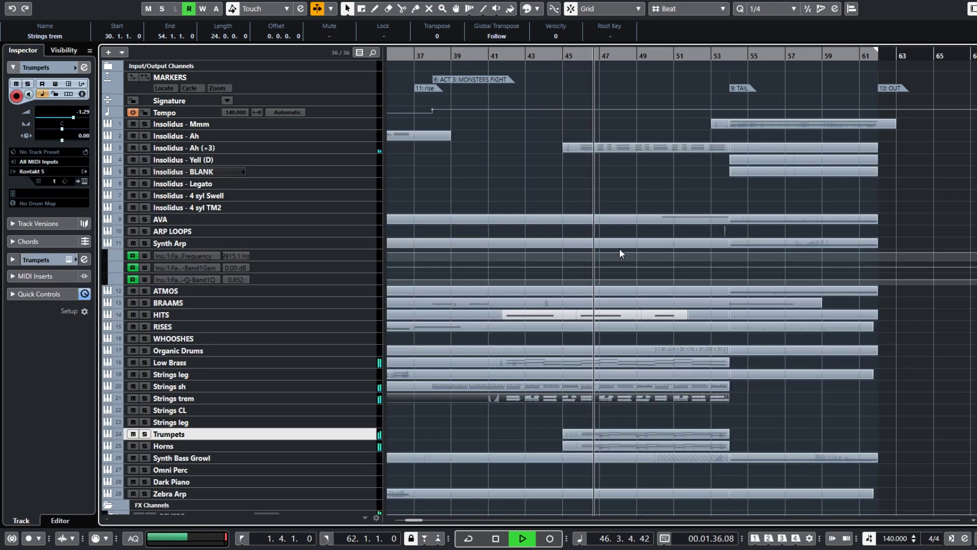
Examine the Insolidus - Ah (+3) notes from bar 46 to bar 54 in the Key Editor during playback, and close the editor
{"action": "left_click", "coordinate": [616, 146]}
{"action": "key", "text": "ctrl+e"}
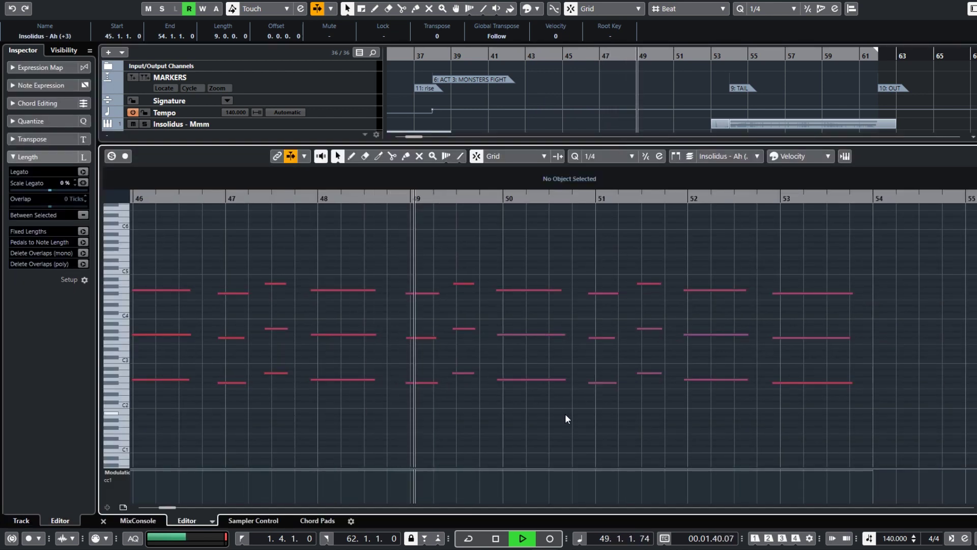
{"action": "scroll", "coordinate": [565, 418], "scroll_direction": "right", "scroll_amount": 2}
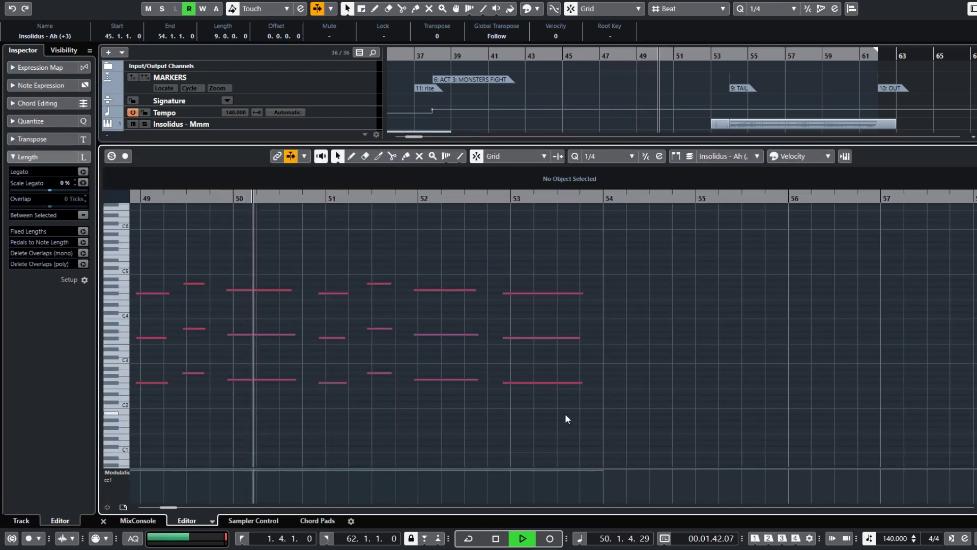
{"action": "key", "text": "ctrl+e"}
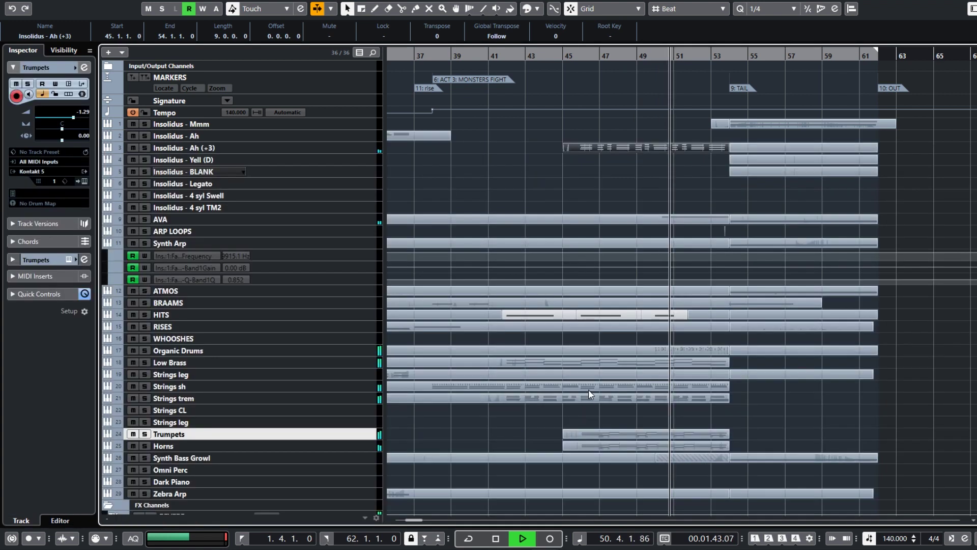
Examine the Organic Drums pattern leading up to bar 54 in the Key Editor during playback, and close the editor
{"action": "double_click", "coordinate": [673, 349]}
{"action": "scroll", "coordinate": [701, 411], "scroll_direction": "right", "scroll_amount": 7}
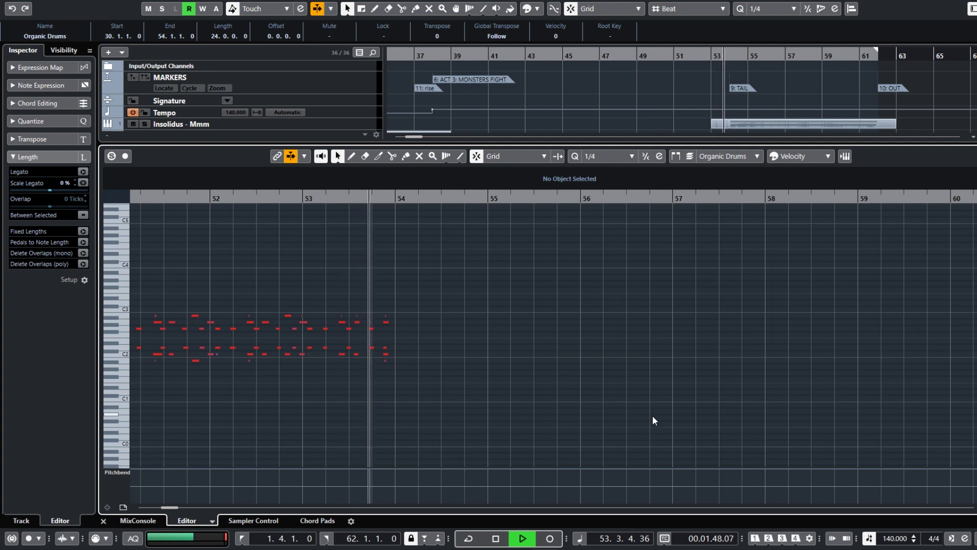
{"action": "key", "text": "ctrl+e"}
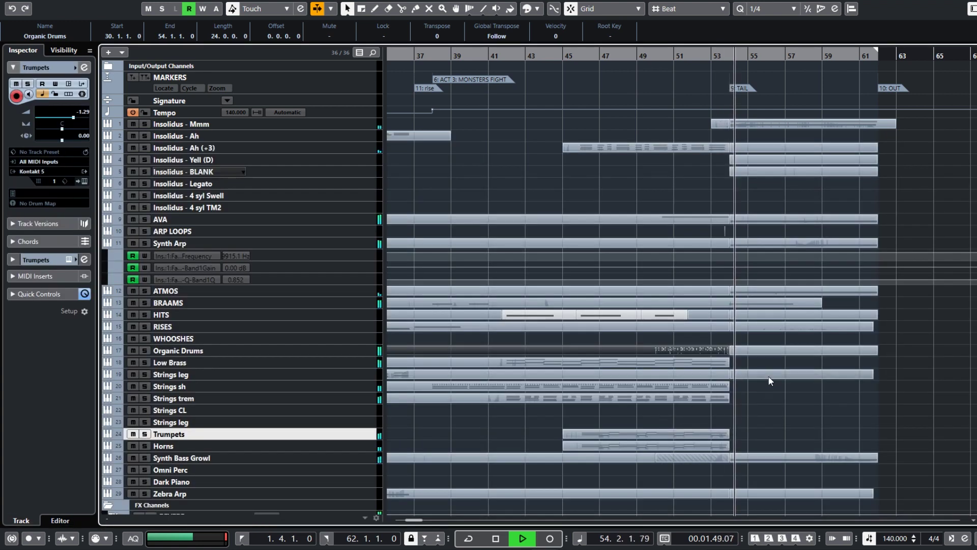
Examine the sustained Insolidus - Mmm notes and modulation curve from bar 54, in the Tail section, in the Key Editor, and close the editor
{"action": "double_click", "coordinate": [755, 124]}
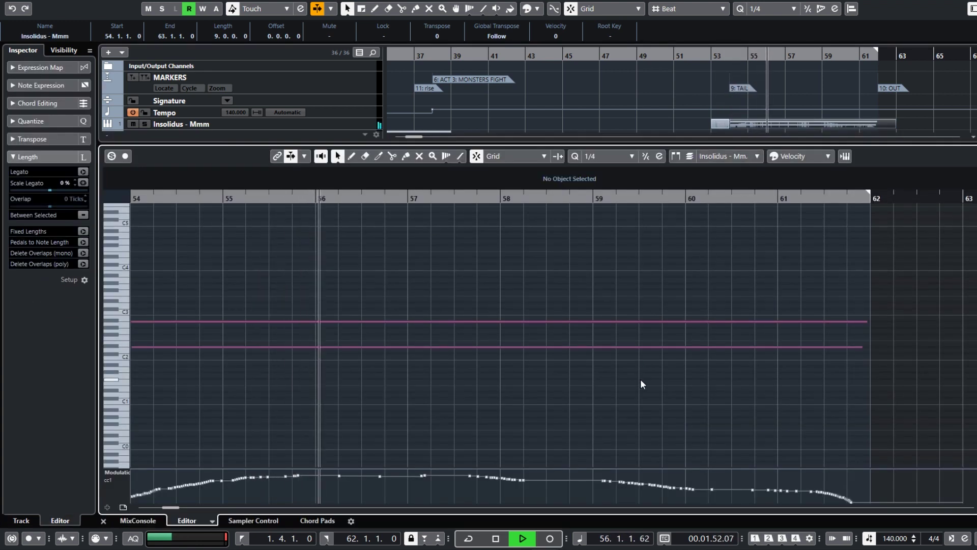
{"action": "key", "text": "ctrl+e"}
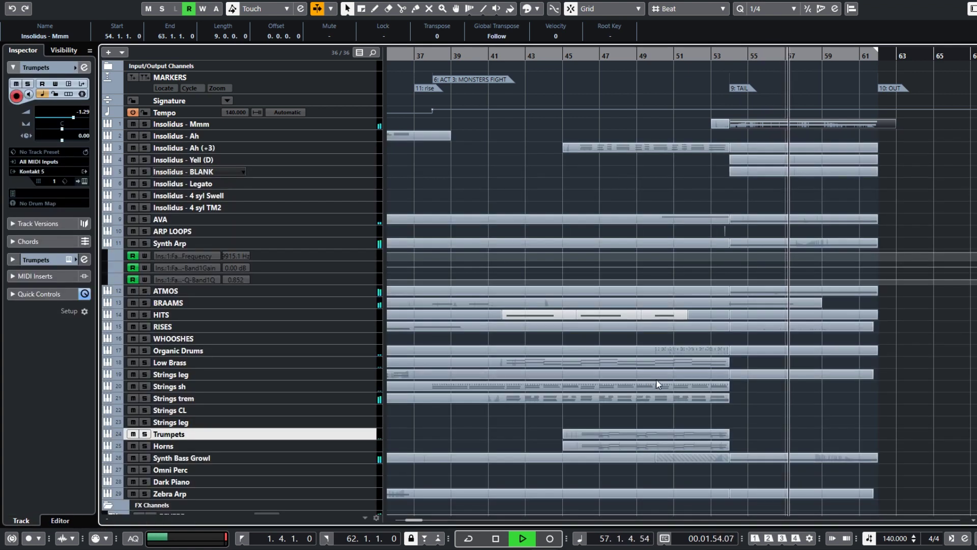